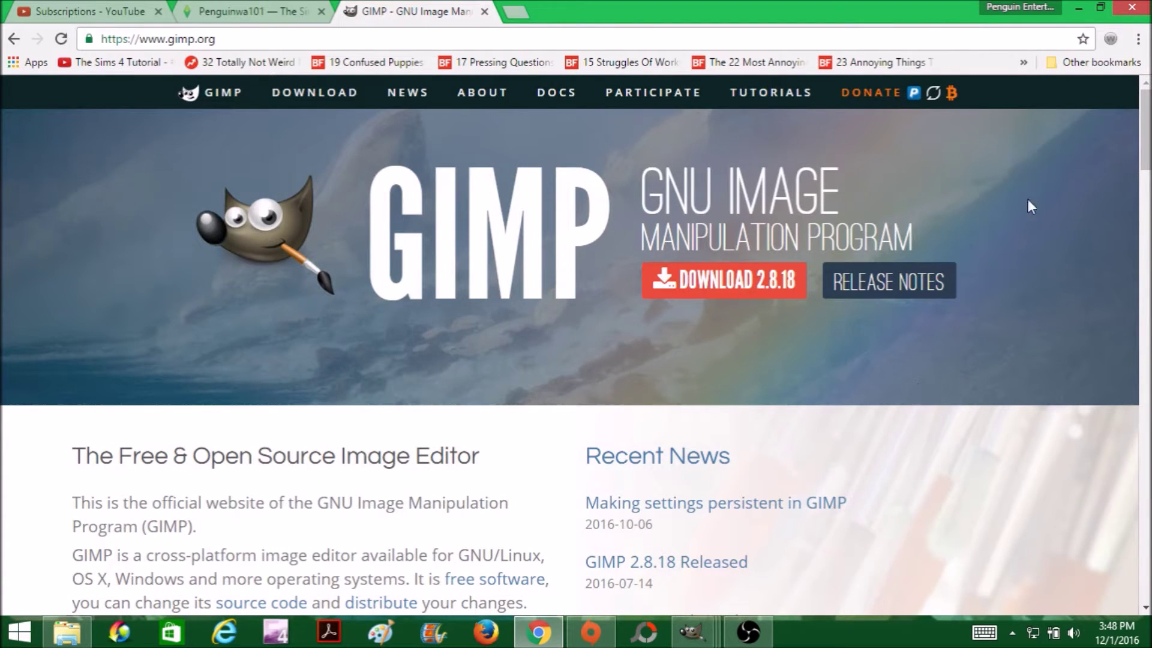
# Step: Minimize the browser and bring up the 12-04-15_3-30-56 PM and 10-17-16_5-46-29 PM images side by side in GIMP
pyautogui.click(1078, 8)
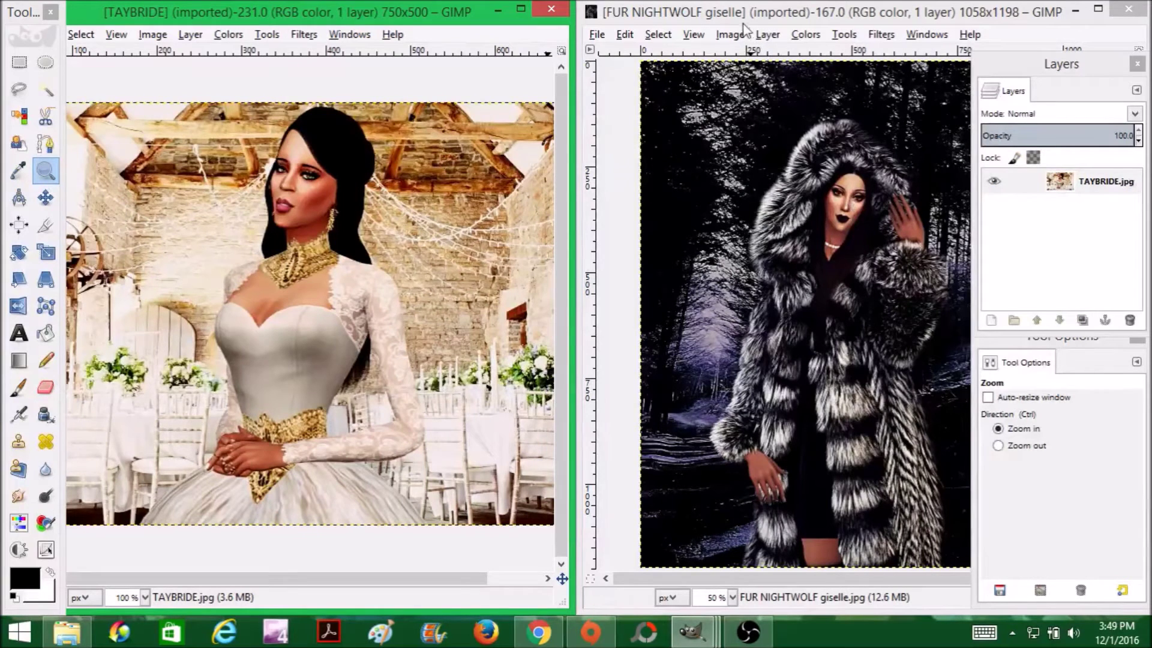
pyautogui.click(494, 10)
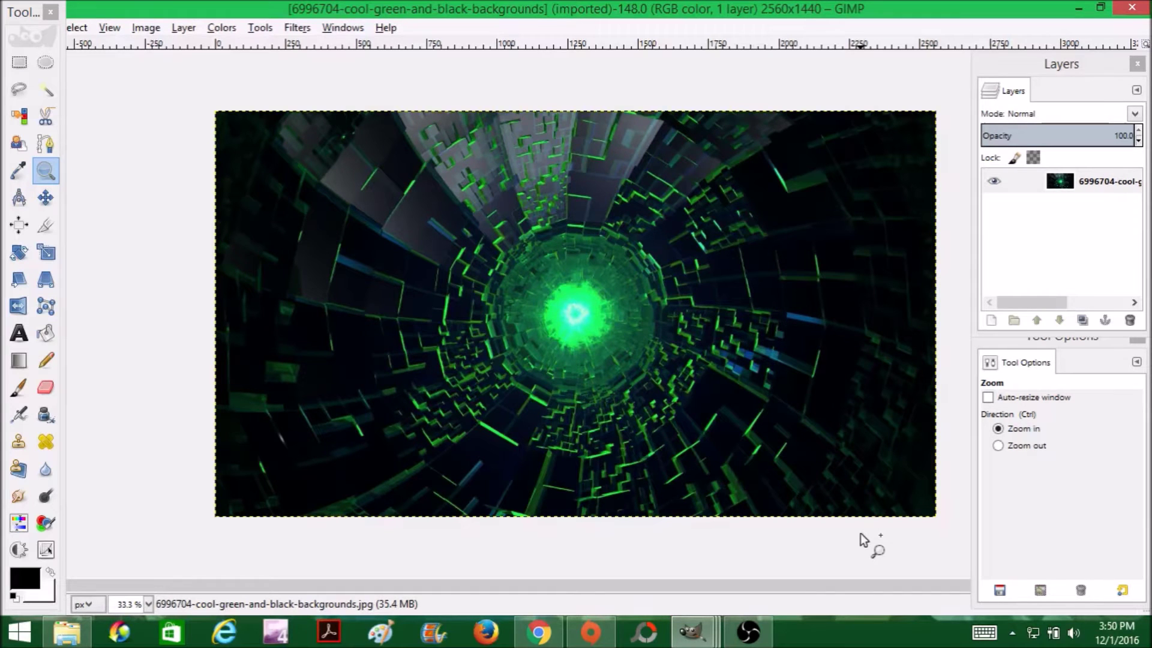
pyautogui.moveTo(691, 631)
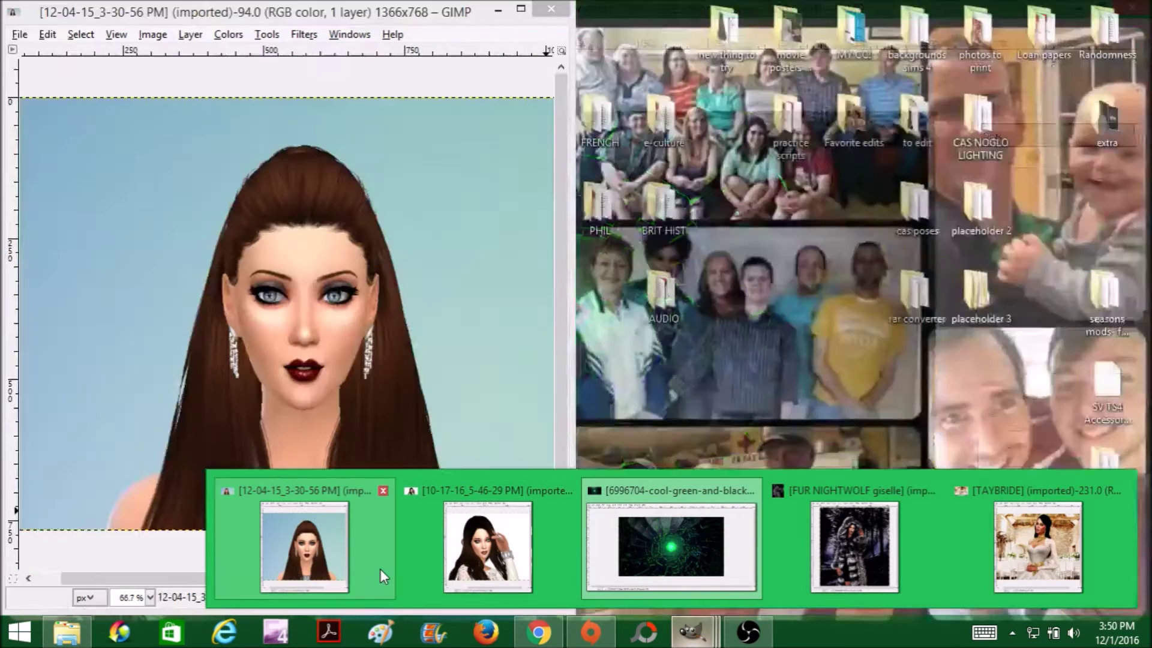
pyautogui.click(380, 569)
pyautogui.moveTo(691, 631)
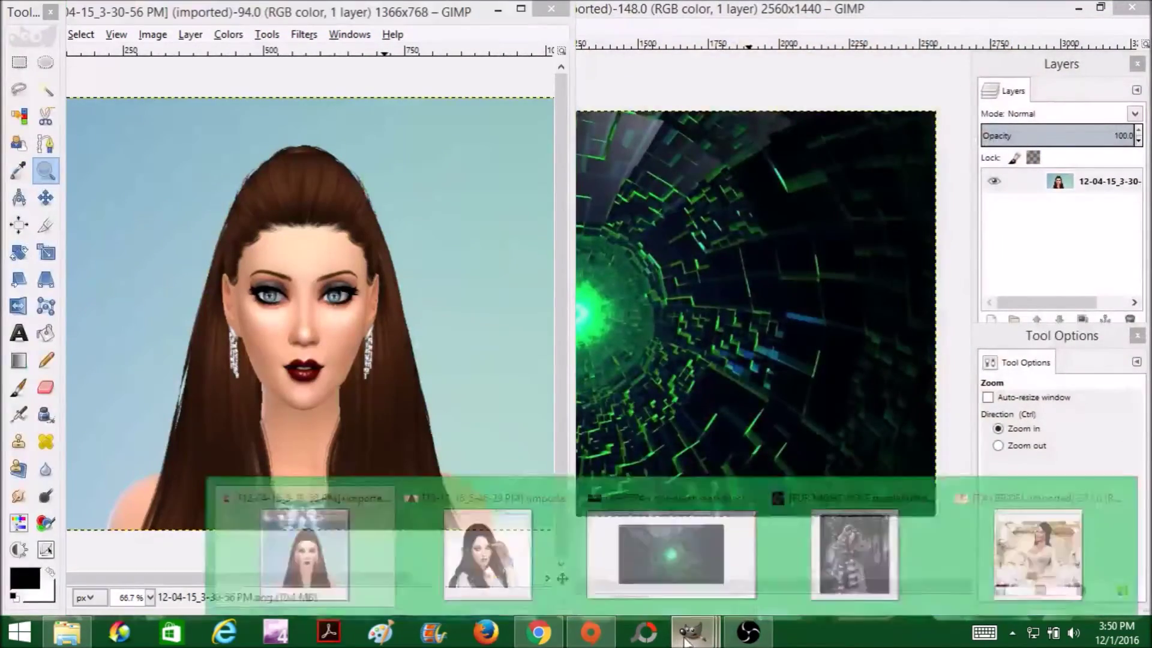
pyautogui.click(507, 562)
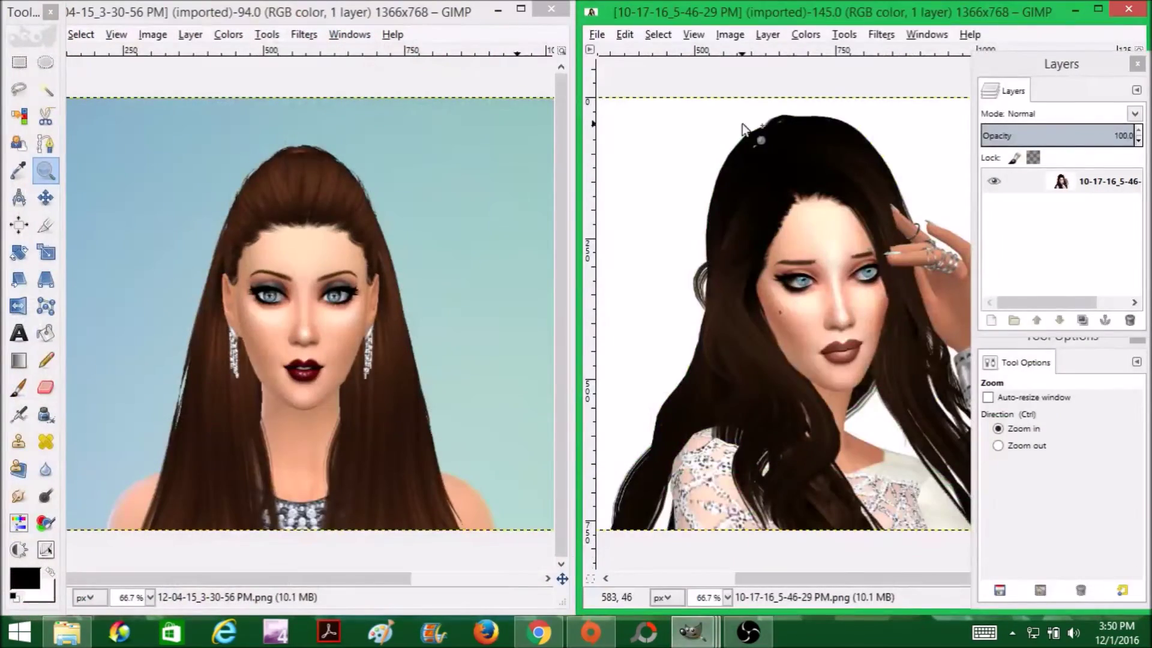
# Step: Compare the gradient and white backgrounds of the two portraits, and maximize the 12-04-15_3-30-56 PM image window
pyautogui.click(468, 9)
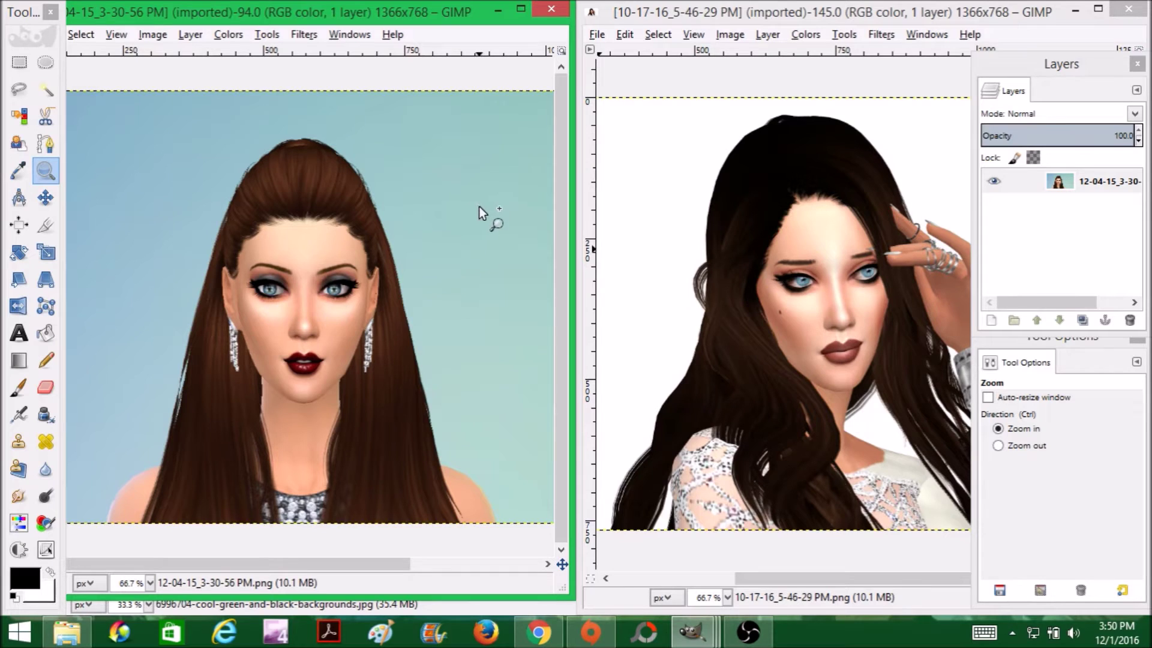
pyautogui.click(910, 9)
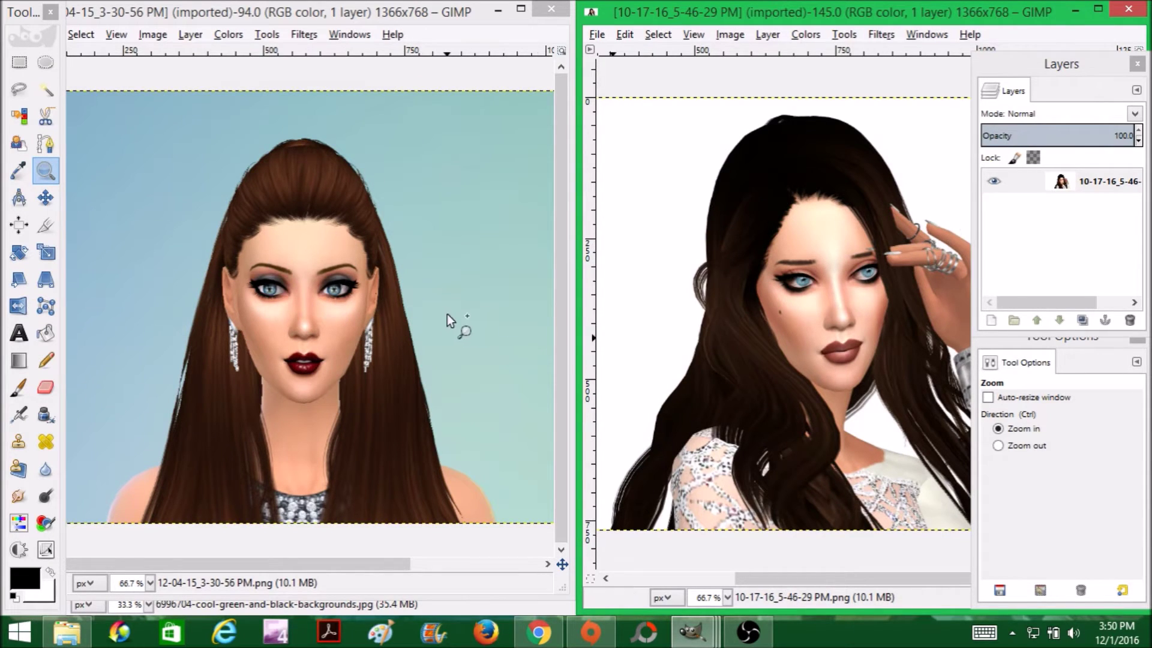
pyautogui.click(369, 13)
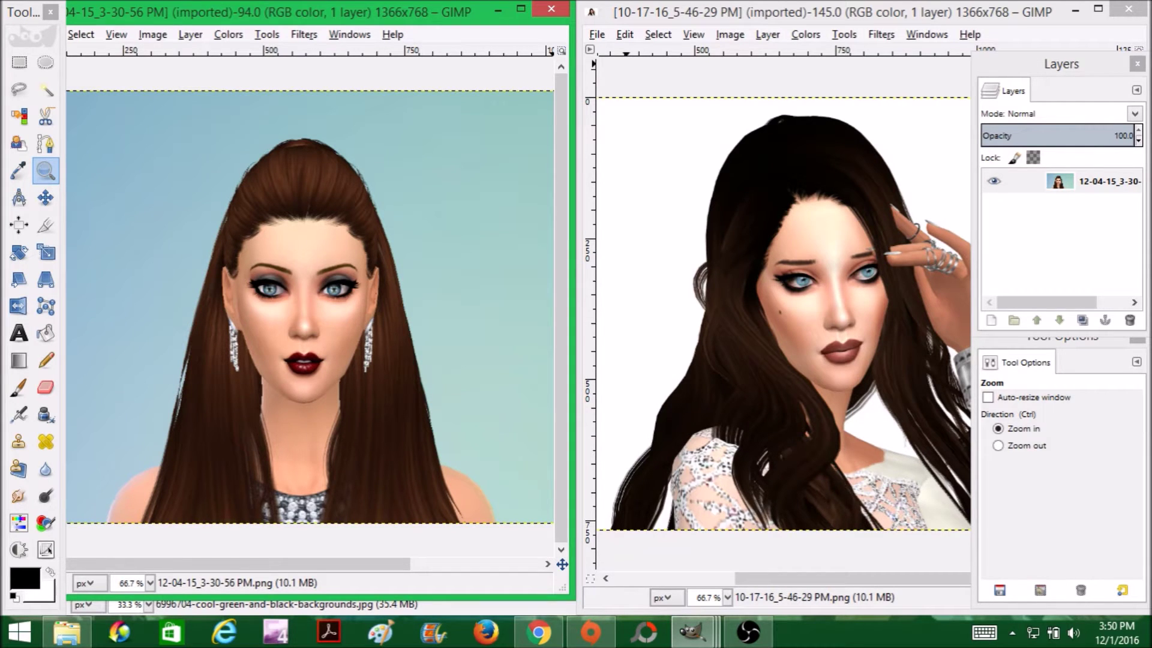
pyautogui.click(521, 8)
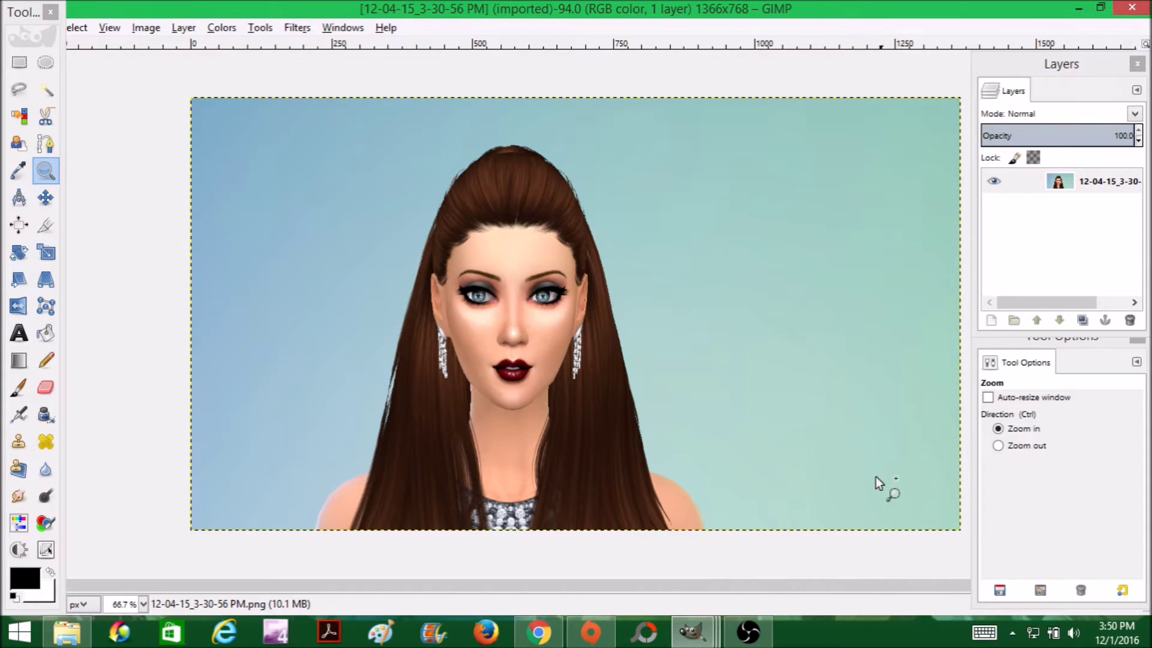
# Step: Try to select different areas of the blue-green gradient background around the woman with Fuzzy Select, and clear the selection
pyautogui.moveTo(696, 641)
pyautogui.click(46, 91)
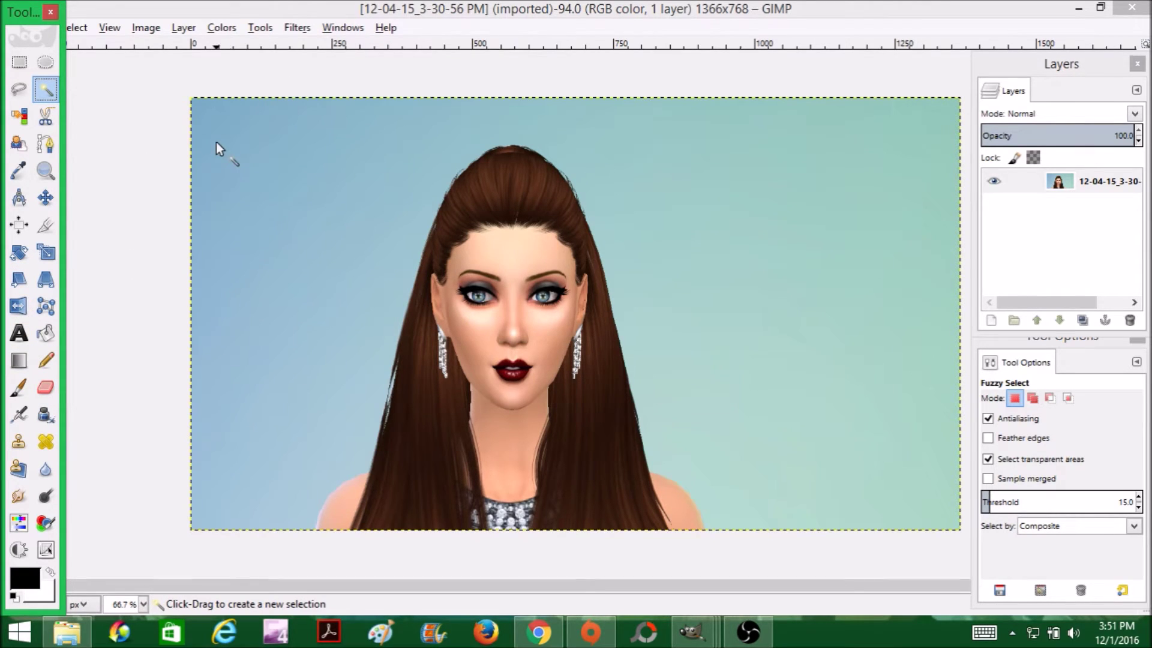
pyautogui.click(386, 253)
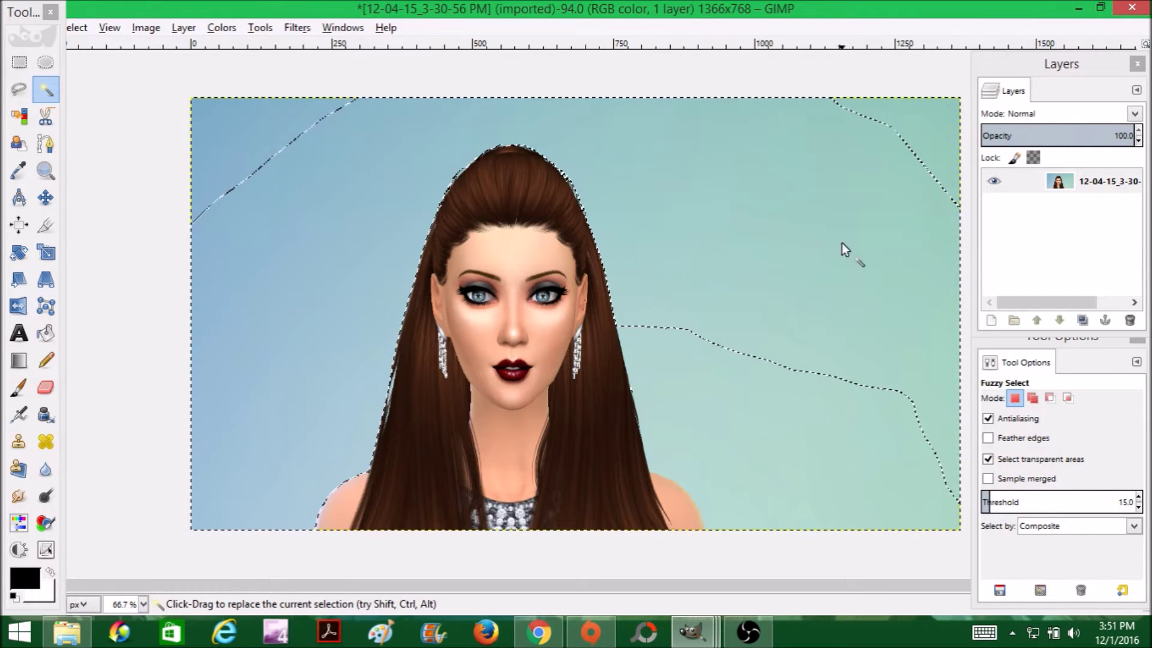
pyautogui.click(896, 194)
pyautogui.click(782, 406)
pyautogui.click(883, 465)
pyautogui.click(944, 160)
pyautogui.click(231, 120)
pyautogui.click(235, 393)
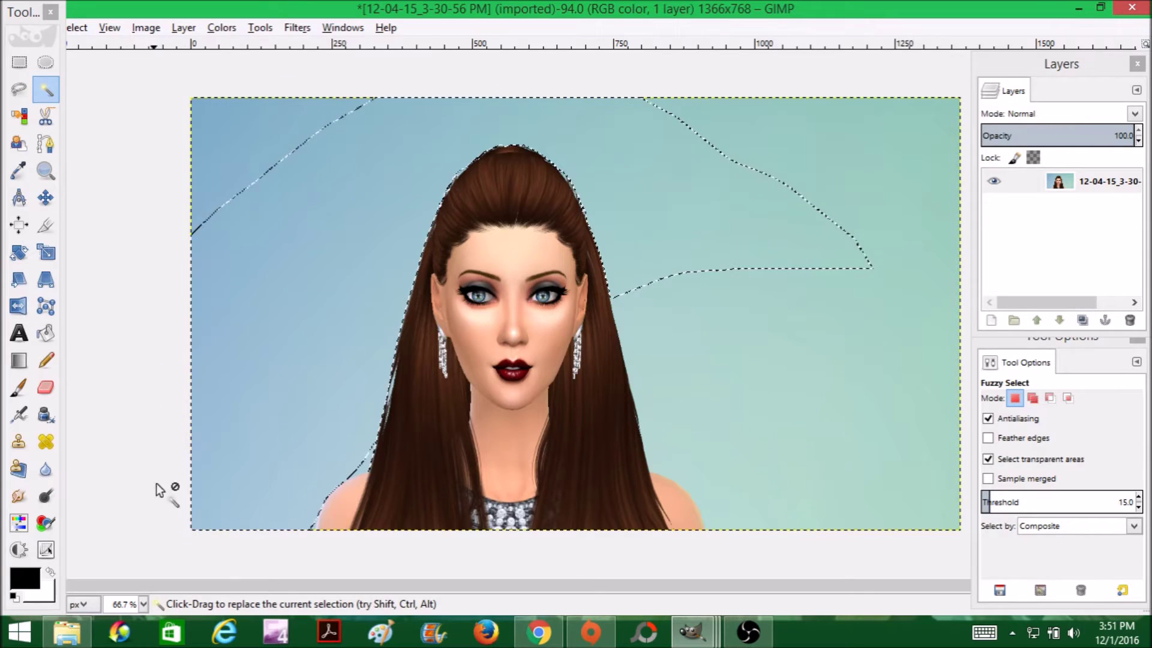
pyautogui.hotkey('ctrl', 'shift', 'a')
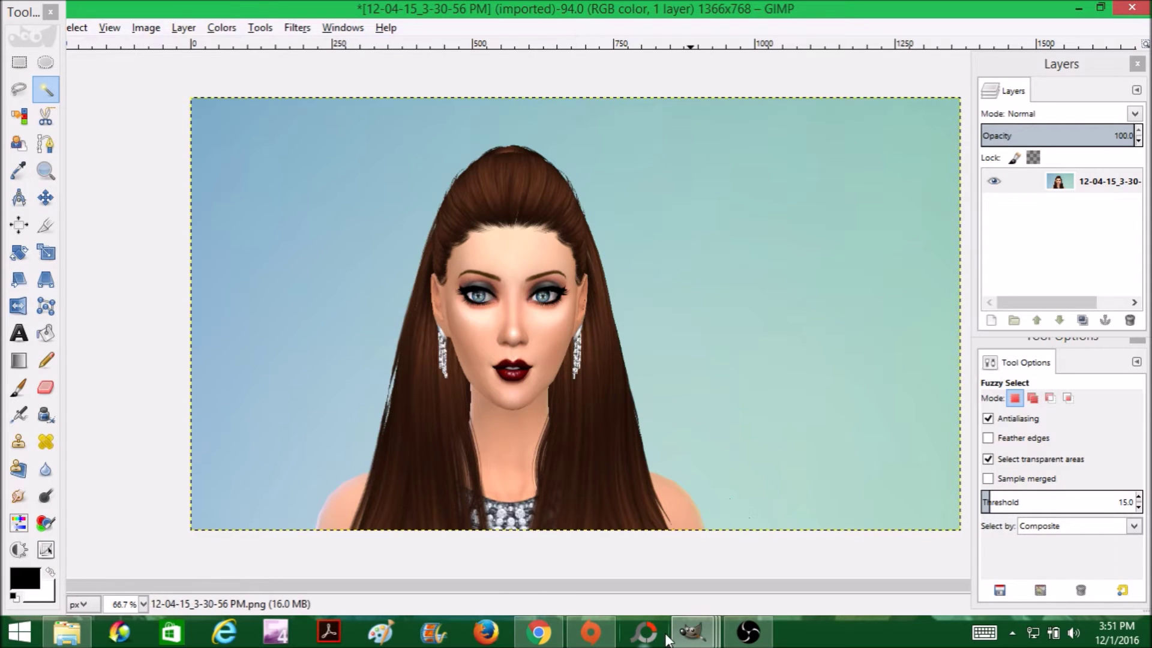
# Step: Try Fuzzy Select again on the gradient background beside the woman's hair and shoulder, and drop the selection
pyautogui.moveTo(693, 631)
pyautogui.click(592, 161)
pyautogui.click(693, 358)
pyautogui.click(725, 452)
pyautogui.click(646, 215)
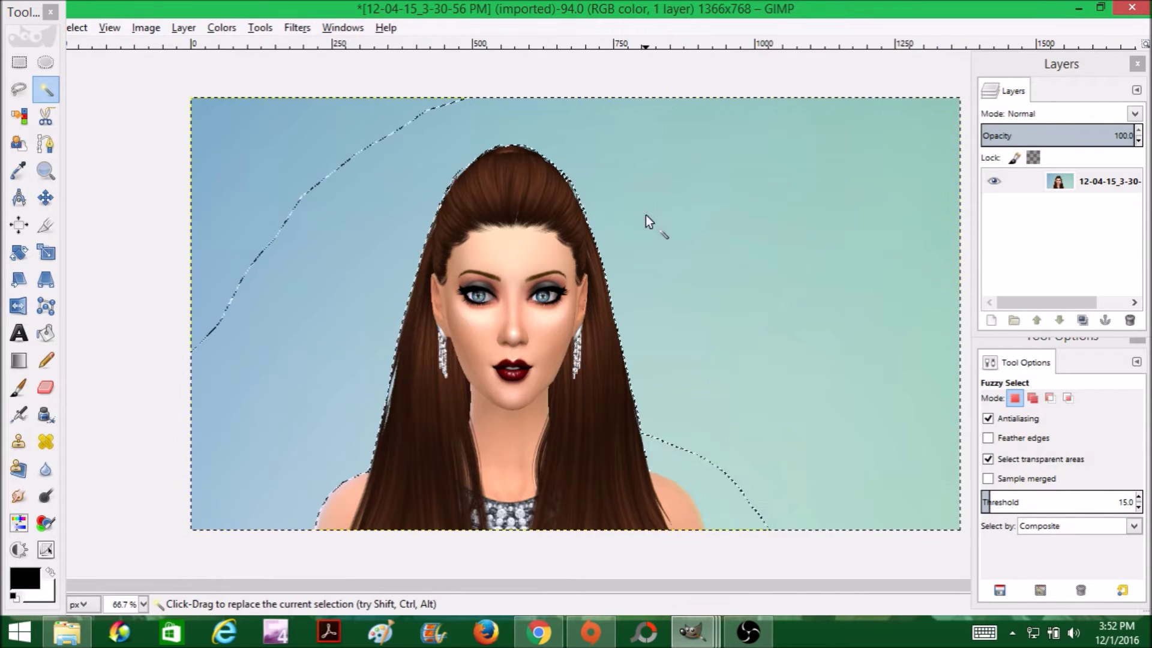
pyautogui.click(114, 173)
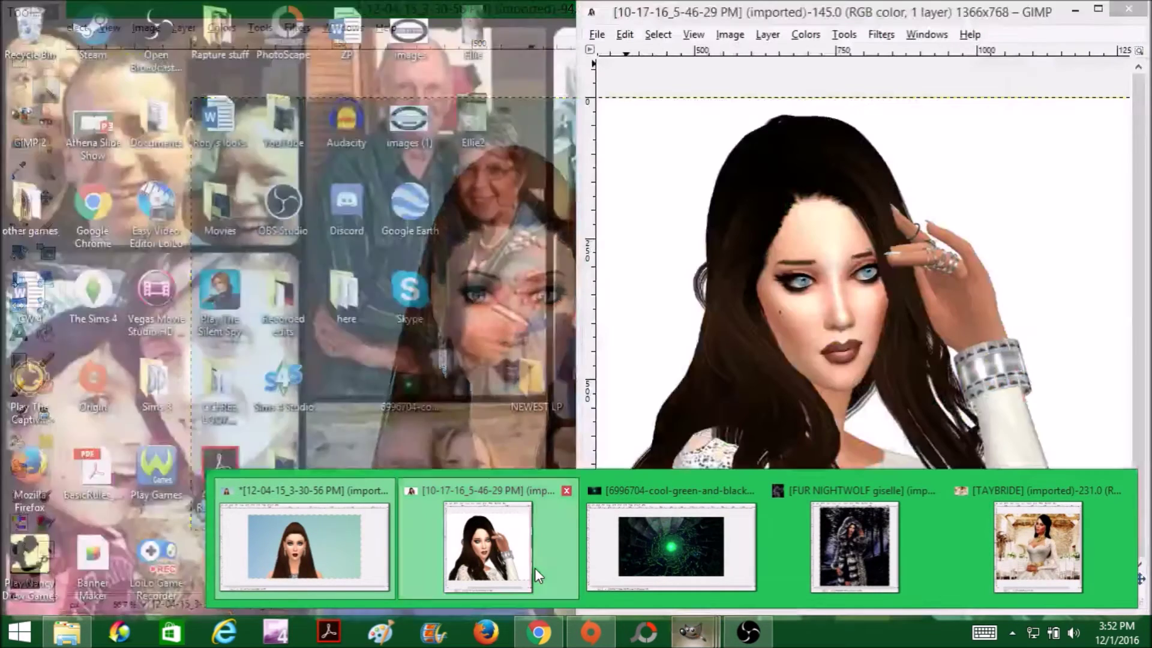
# Step: Switch to the 10-17-16_5-46-29 PM image, maximize it, and select its white background with Fuzzy Select
pyautogui.click(535, 568)
pyautogui.click(1103, 11)
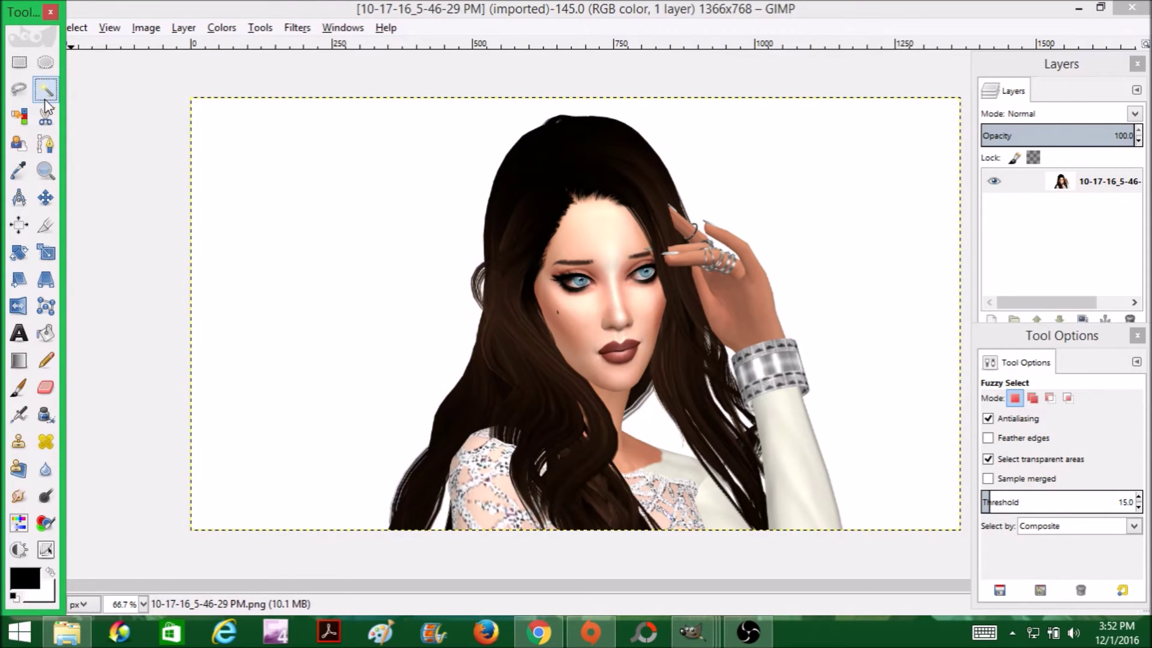
pyautogui.click(366, 193)
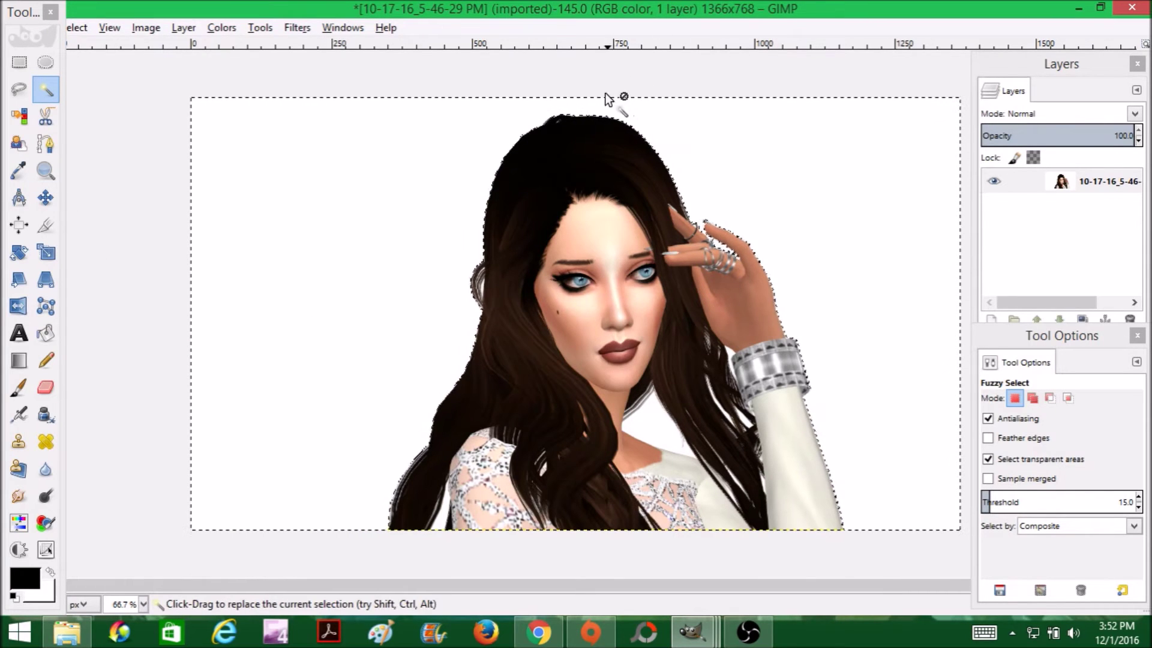
pyautogui.click(46, 388)
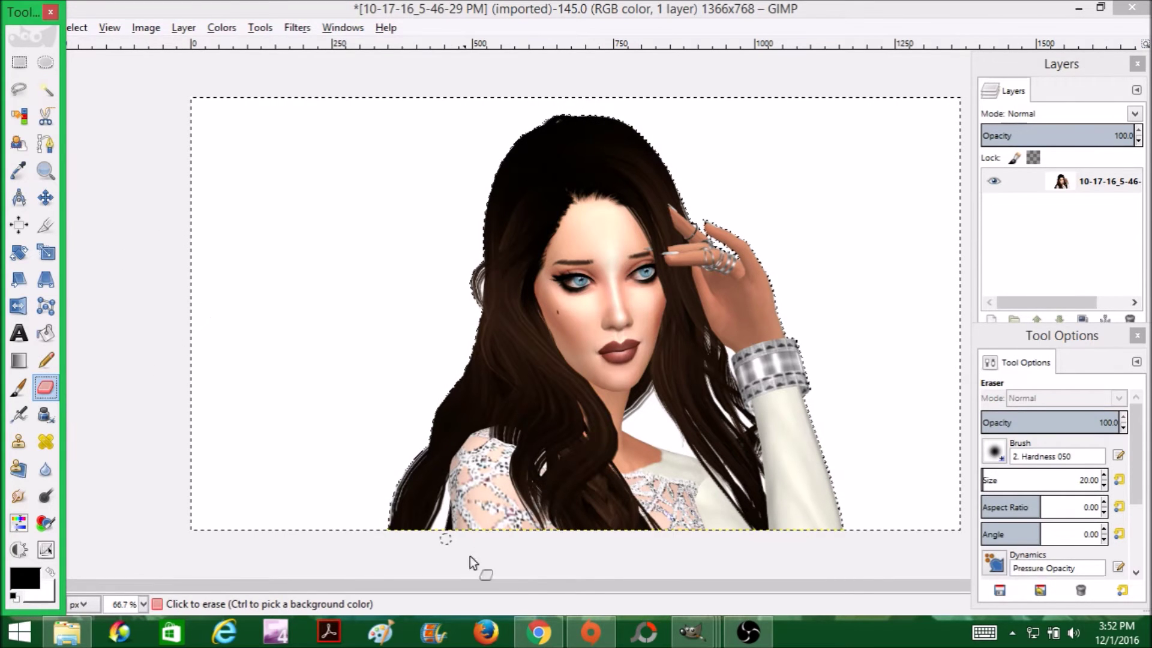
# Step: Go back to the 12-04-15_3-30-56 PM image and try Fuzzy Select on its blue gradient background
pyautogui.click(704, 633)
pyautogui.click(303, 576)
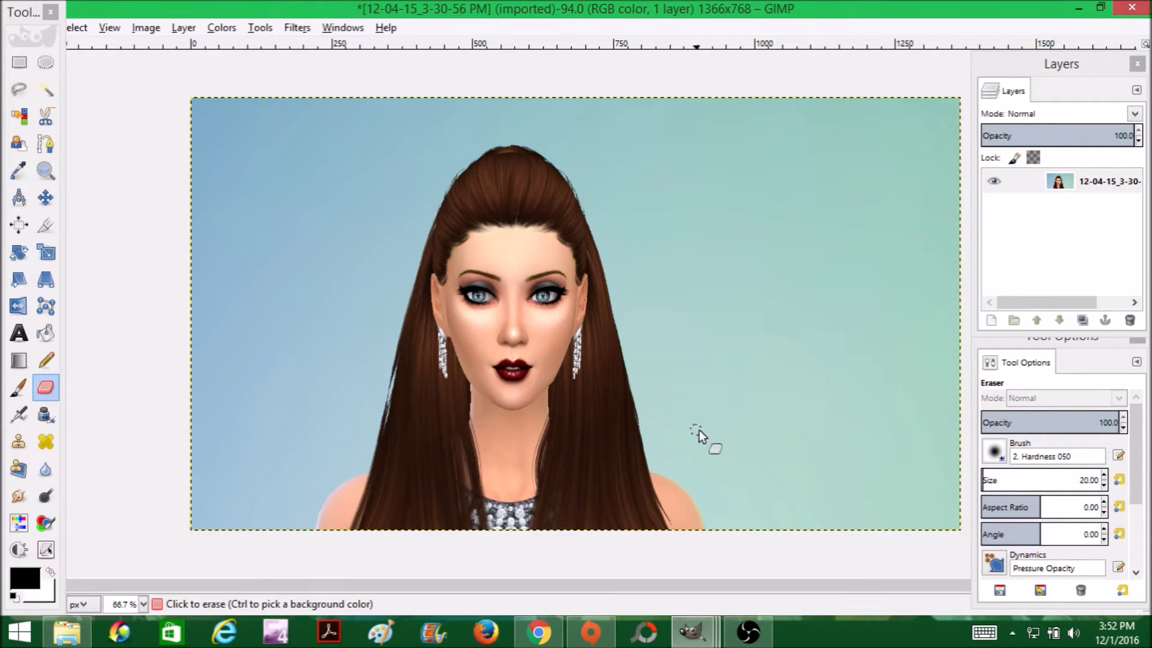
pyautogui.click(48, 92)
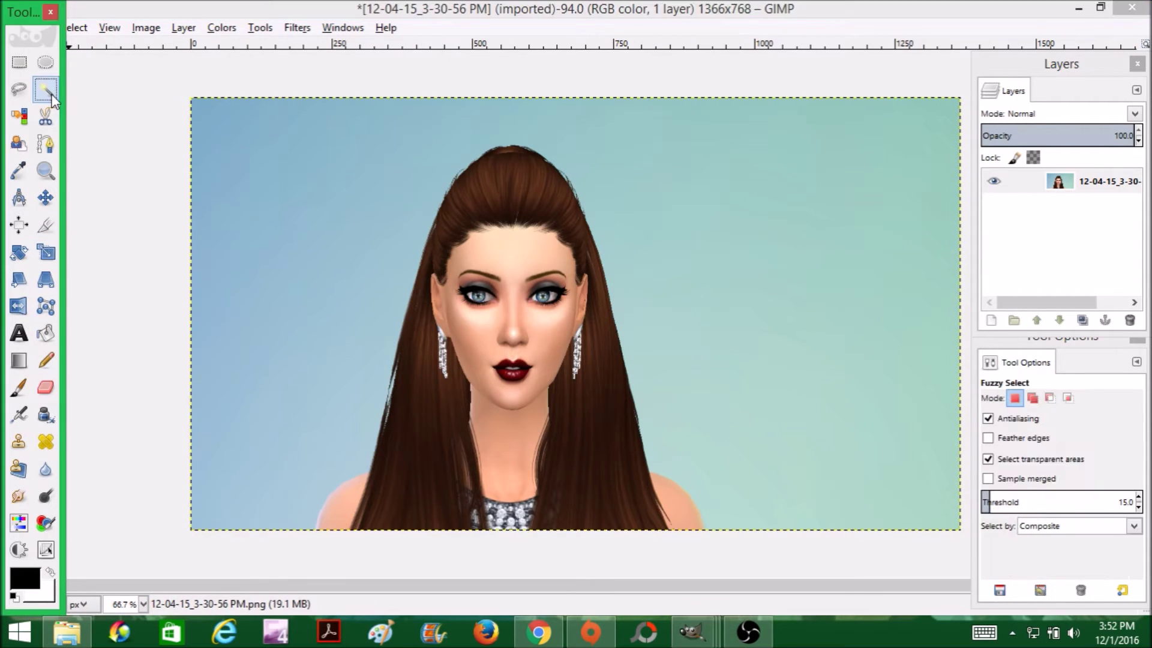
pyautogui.click(360, 252)
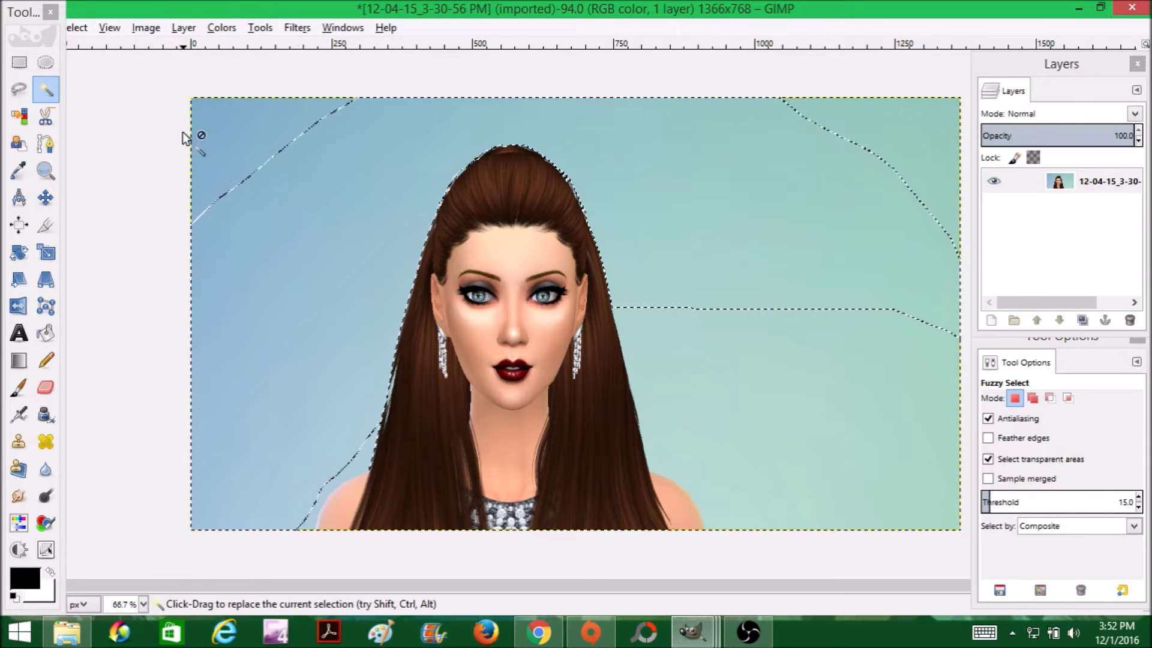
pyautogui.moveTo(228, 154); pyautogui.dragTo(271, 268)
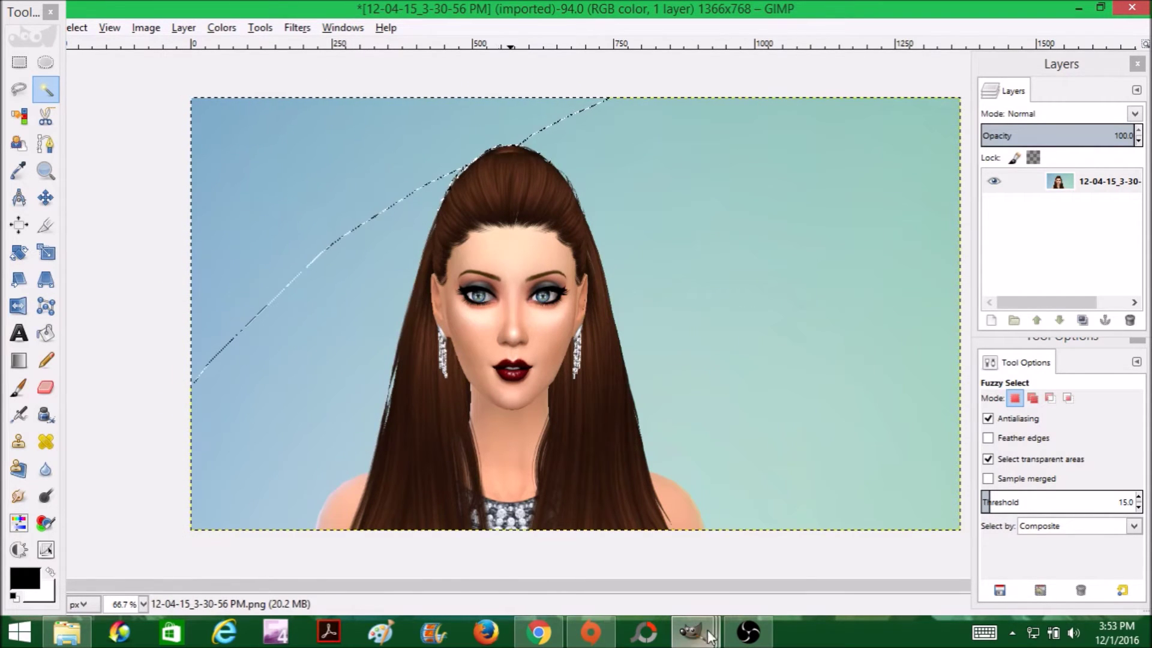
# Step: Return to the 10-17-16_5-46-29 PM image and clear its background selection
pyautogui.moveTo(714, 637)
pyautogui.click(488, 543)
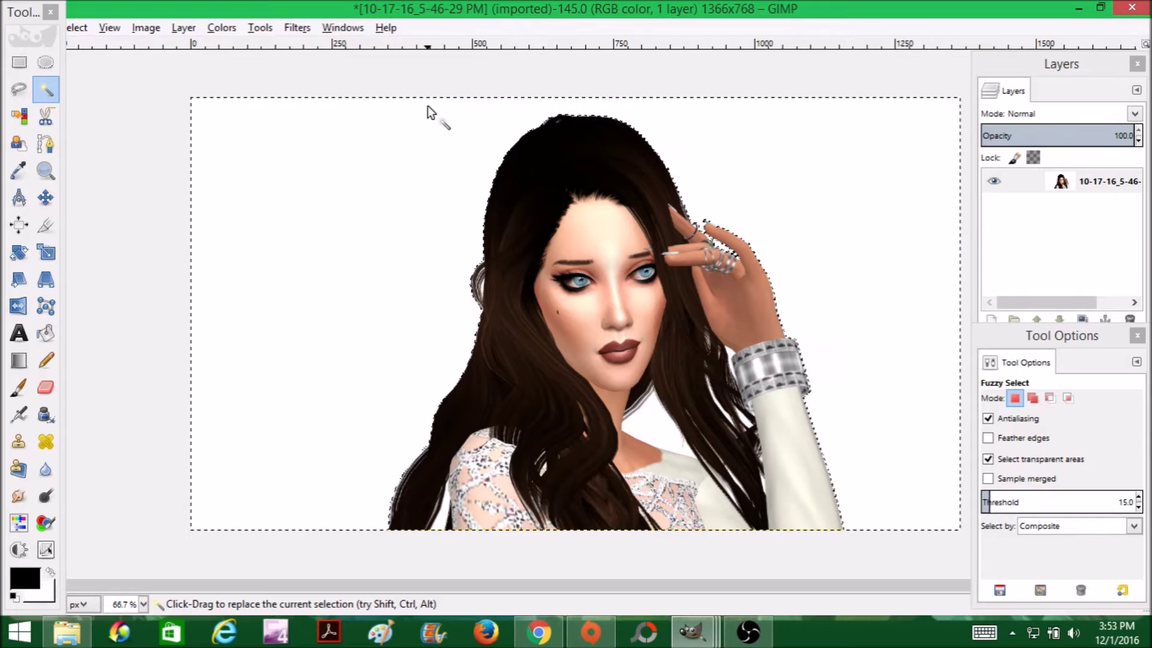
pyautogui.click(409, 80)
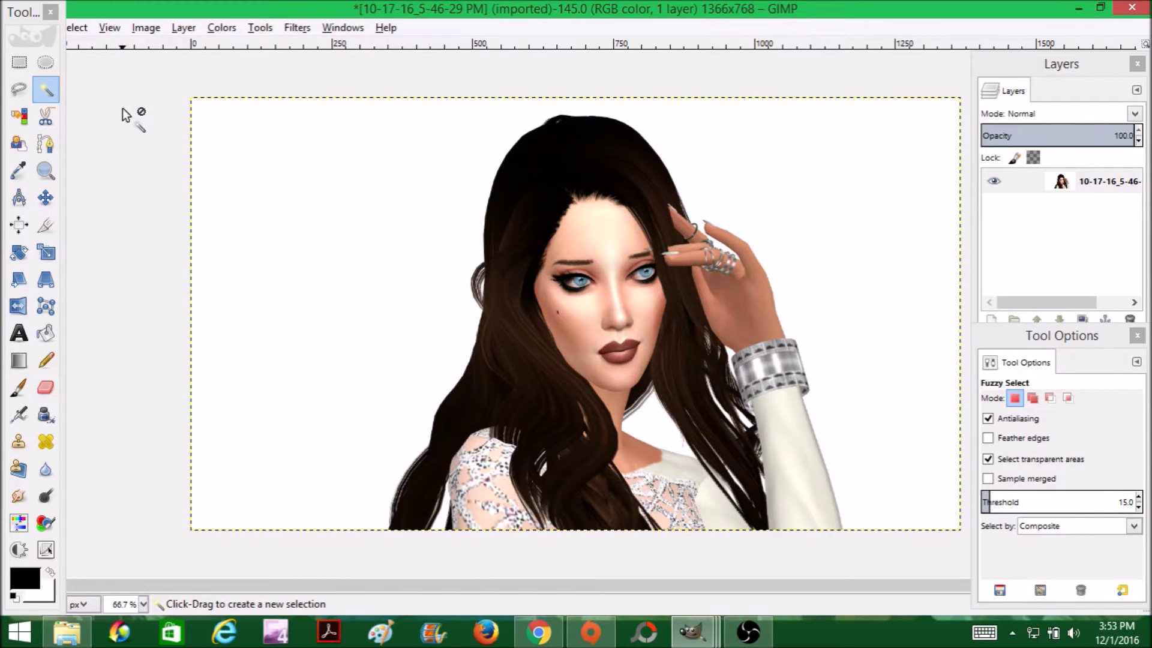
# Step: Try Fuzzy Select on the white background, the dark hair, an eye and the white sleeve
pyautogui.click(51, 90)
pyautogui.click(400, 183)
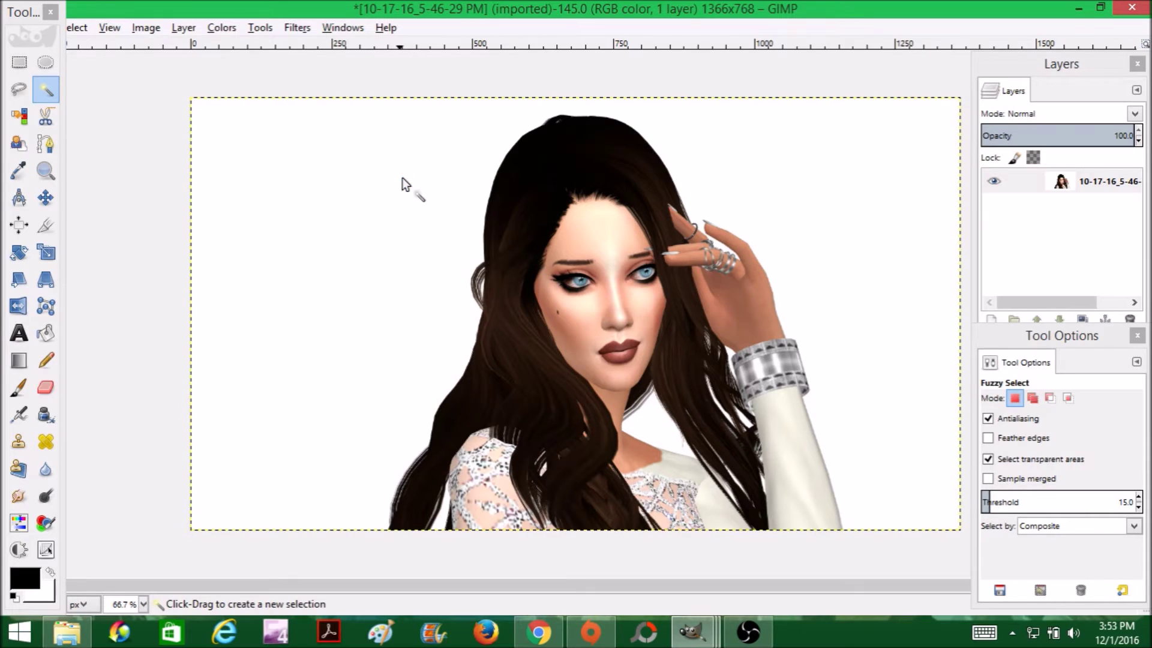
pyautogui.click(527, 204)
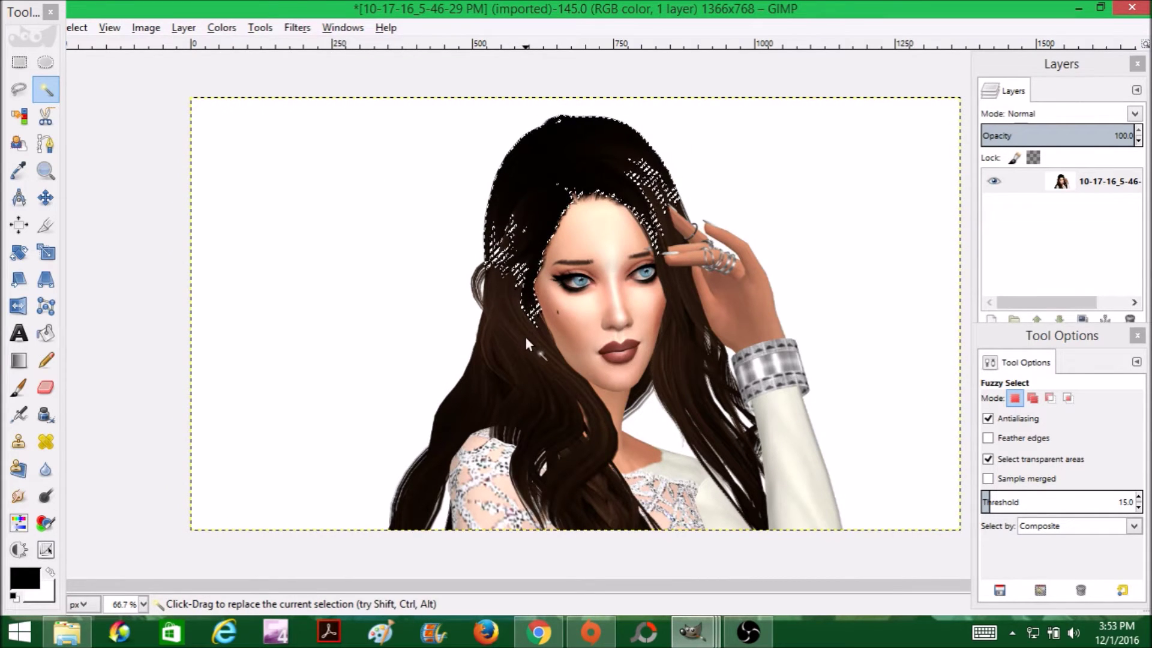
pyautogui.click(579, 280)
pyautogui.click(798, 431)
# Step: Fuzzy-select the skin of the lower face, delete it, and undo the deletion
pyautogui.click(643, 305)
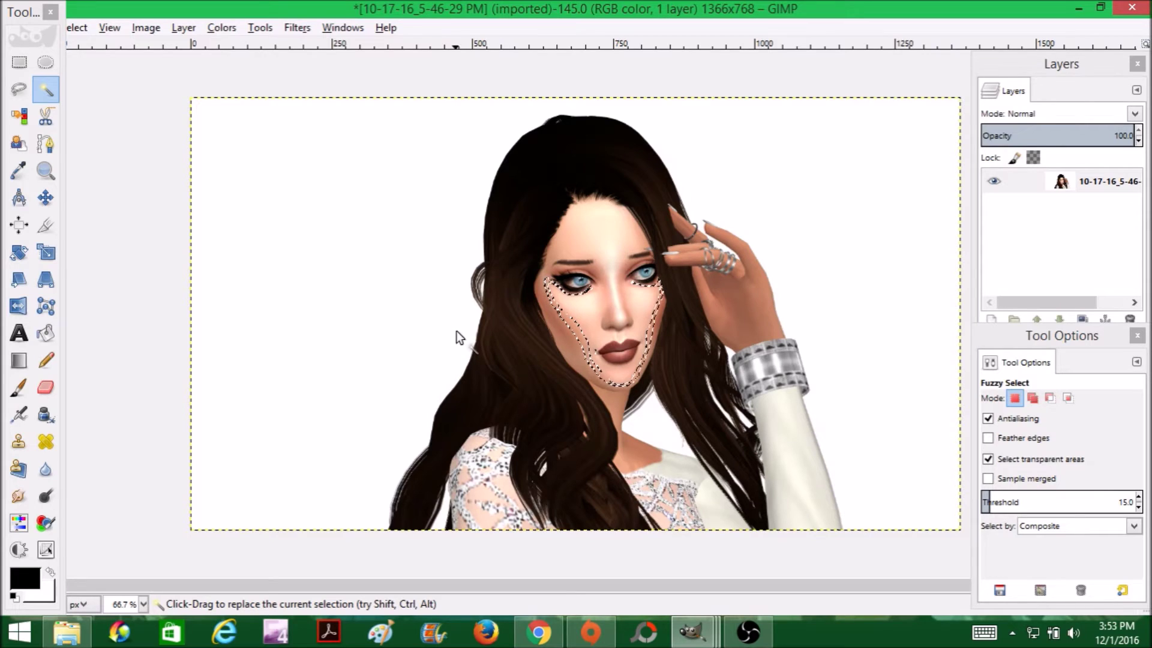
pyautogui.press('Delete')
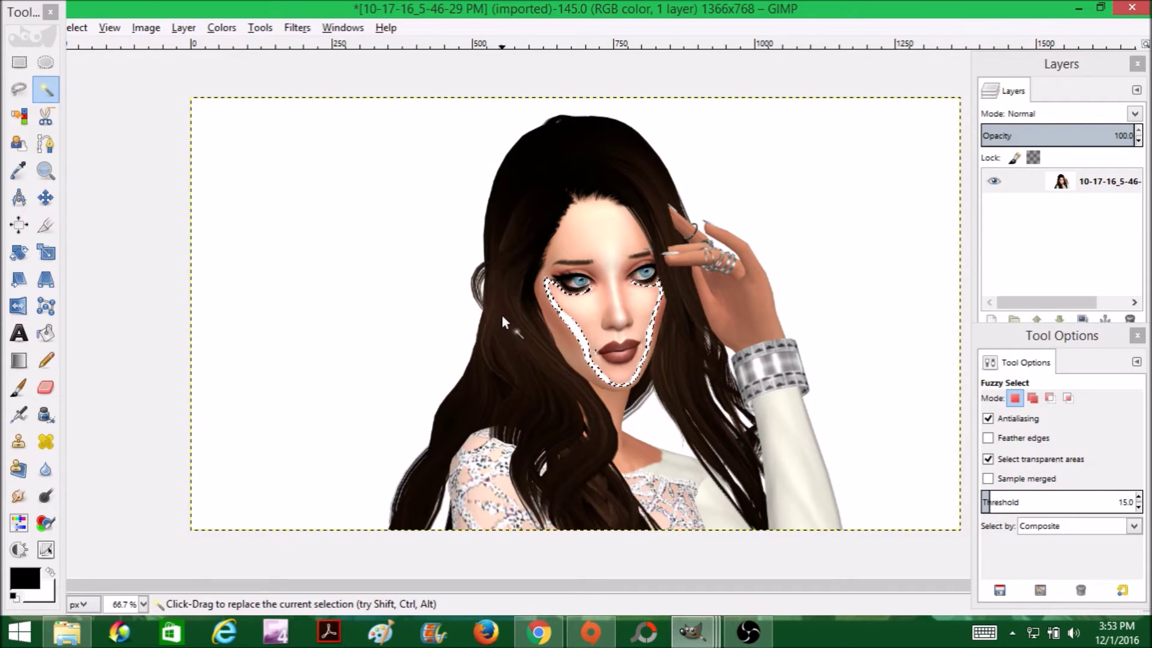
pyautogui.hotkey('ctrl', 'z')
# Step: Select the white background around the woman with Fuzzy Select and add an alpha channel to the layer
pyautogui.click(467, 271)
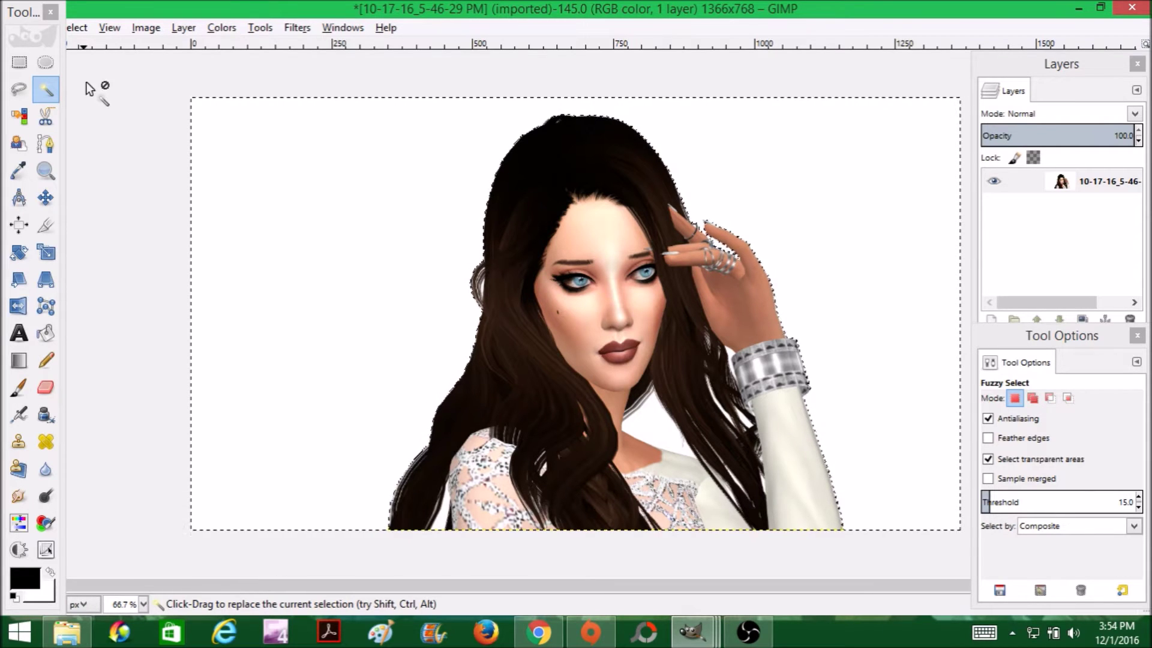
pyautogui.click(183, 28)
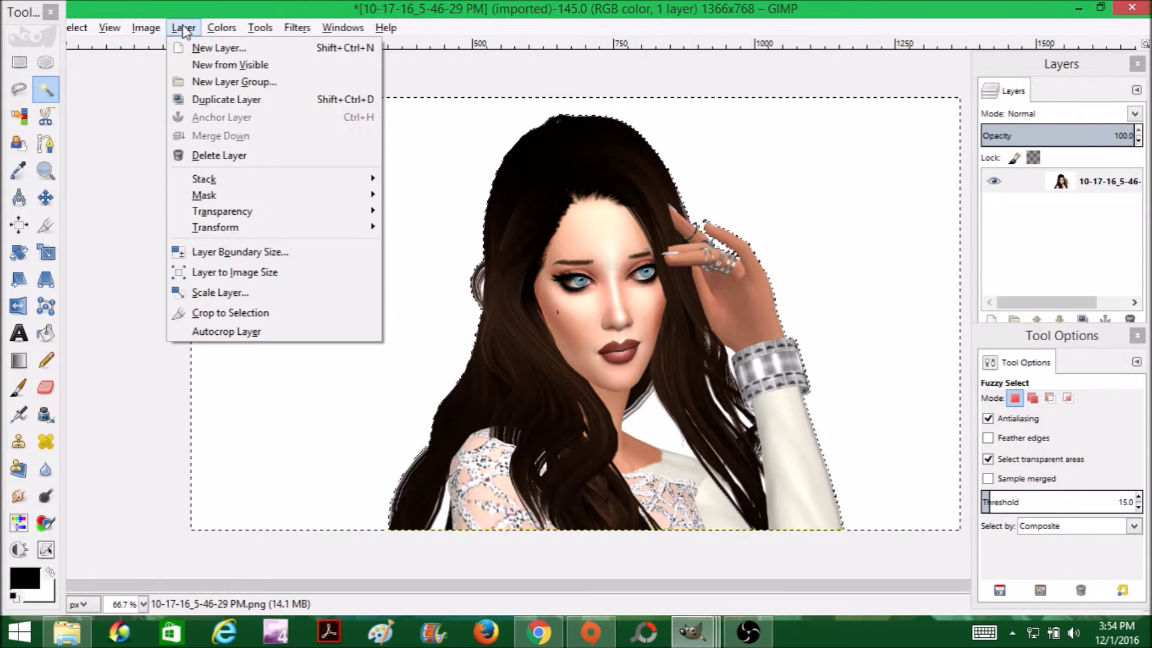
pyautogui.moveTo(264, 213)
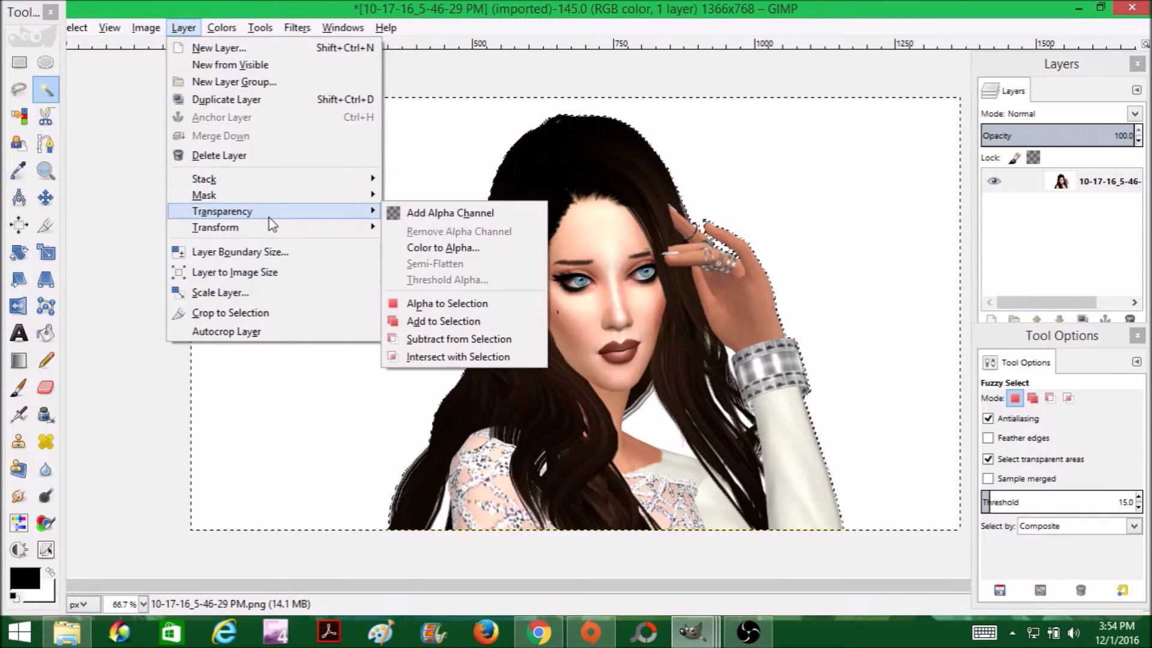
pyautogui.click(410, 219)
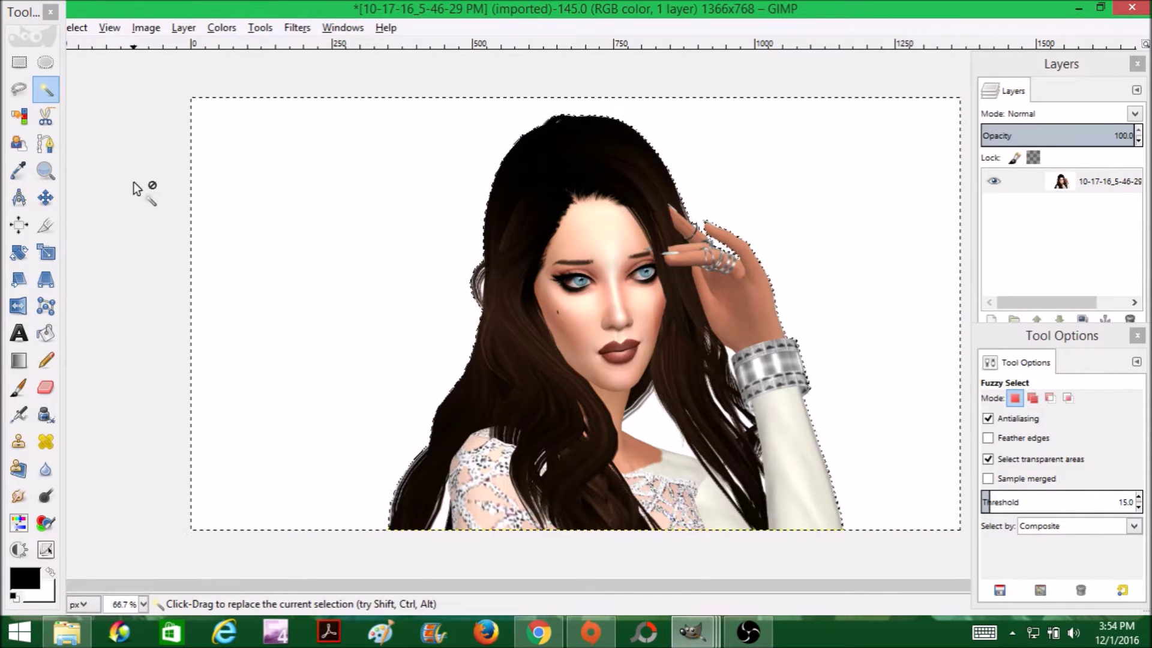
# Step: Delete the selected white background and clear the selection
pyautogui.press('Delete')
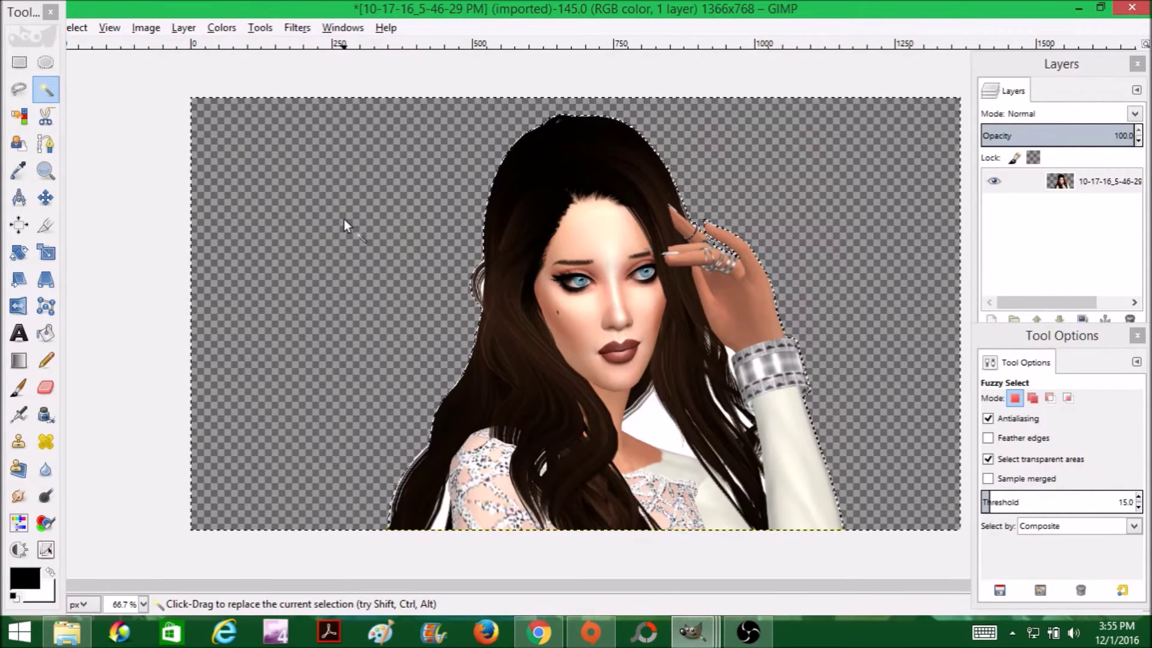
pyautogui.click(652, 71)
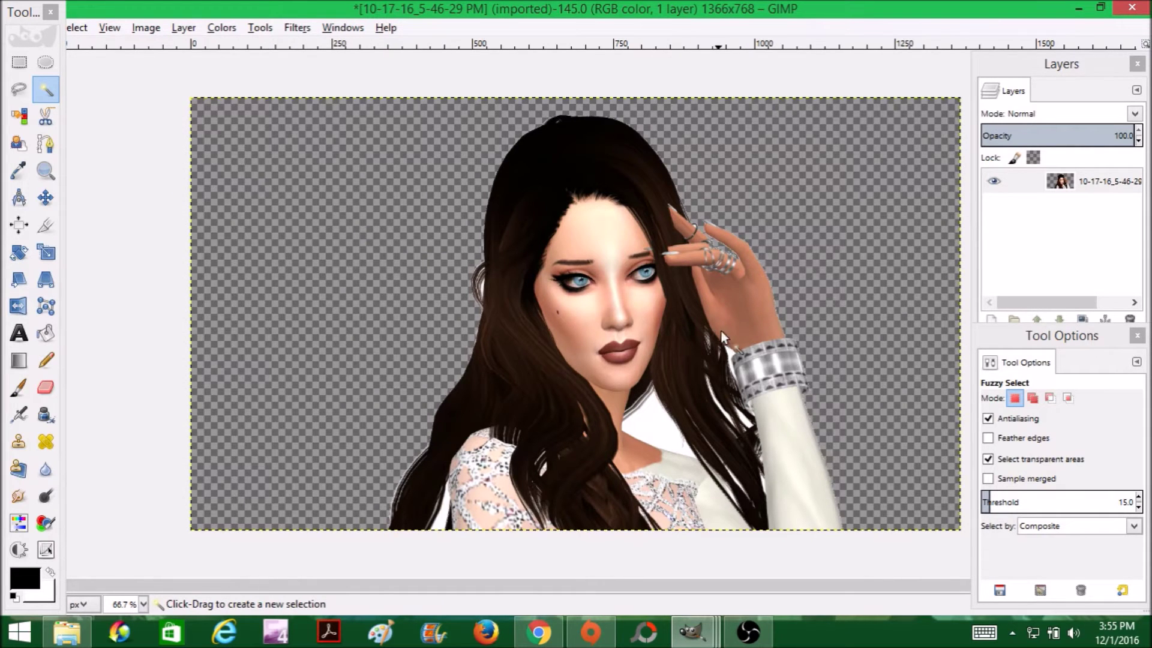
# Step: Try Fuzzy Select on the leftover white patches beside the neck and between the hair strands, and clear the selection
pyautogui.click(654, 427)
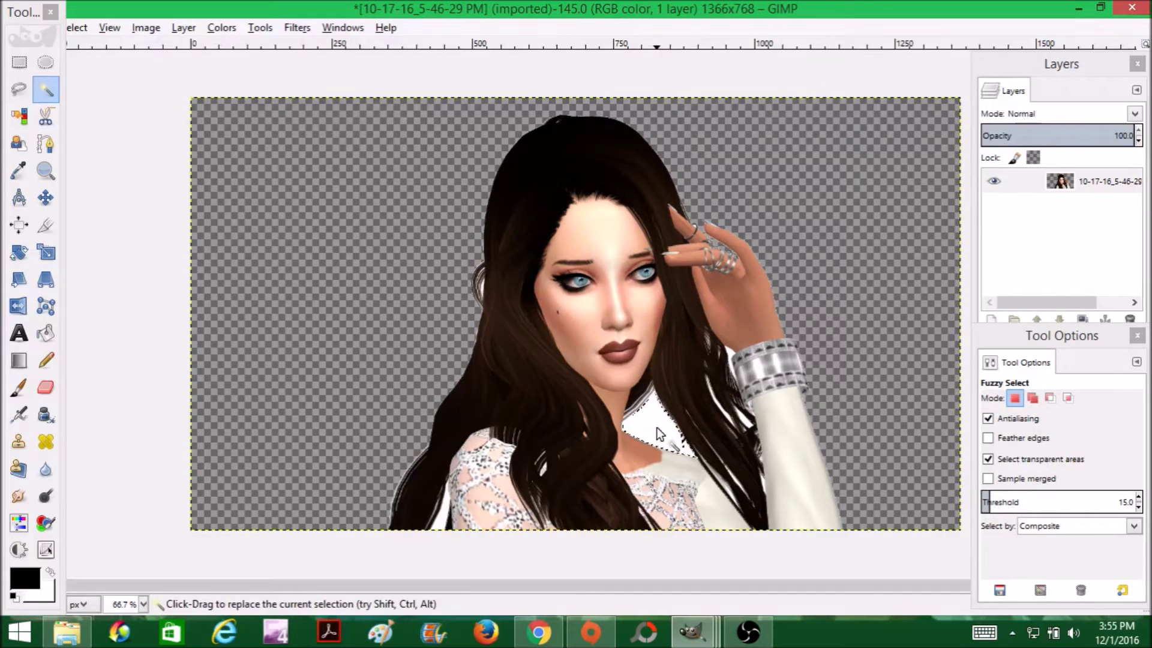
pyautogui.click(733, 367)
pyautogui.click(157, 288)
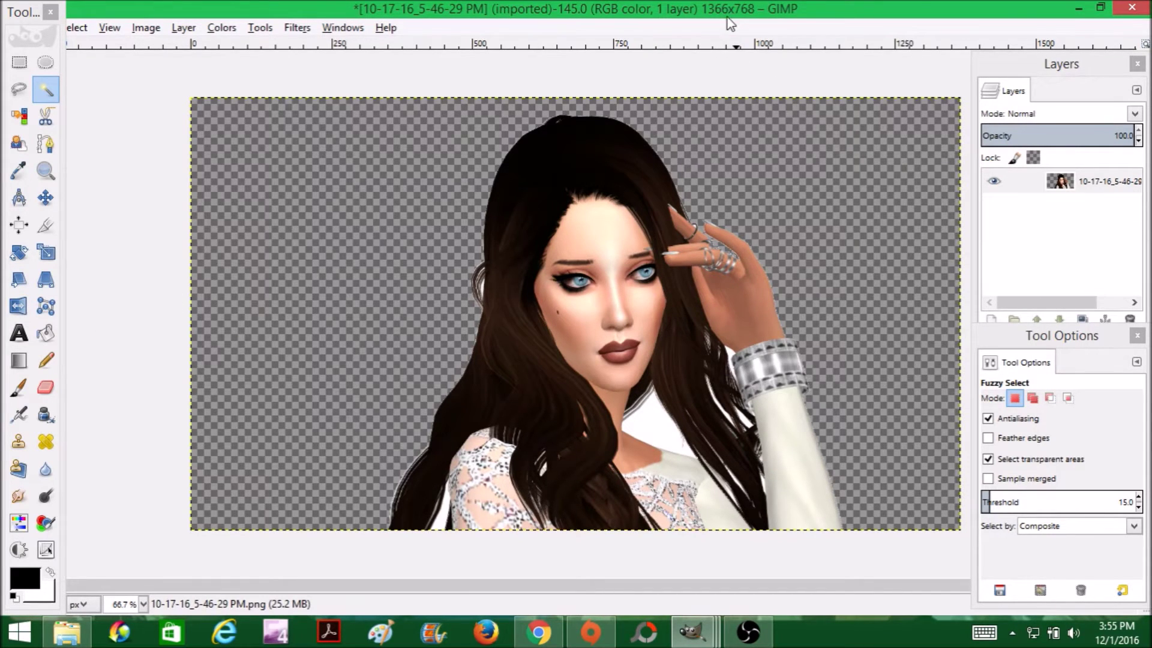
# Step: Paste a copy of the cut-out woman into the green-and-black background image and undo the paste
pyautogui.hotkey('ctrl', 'c')
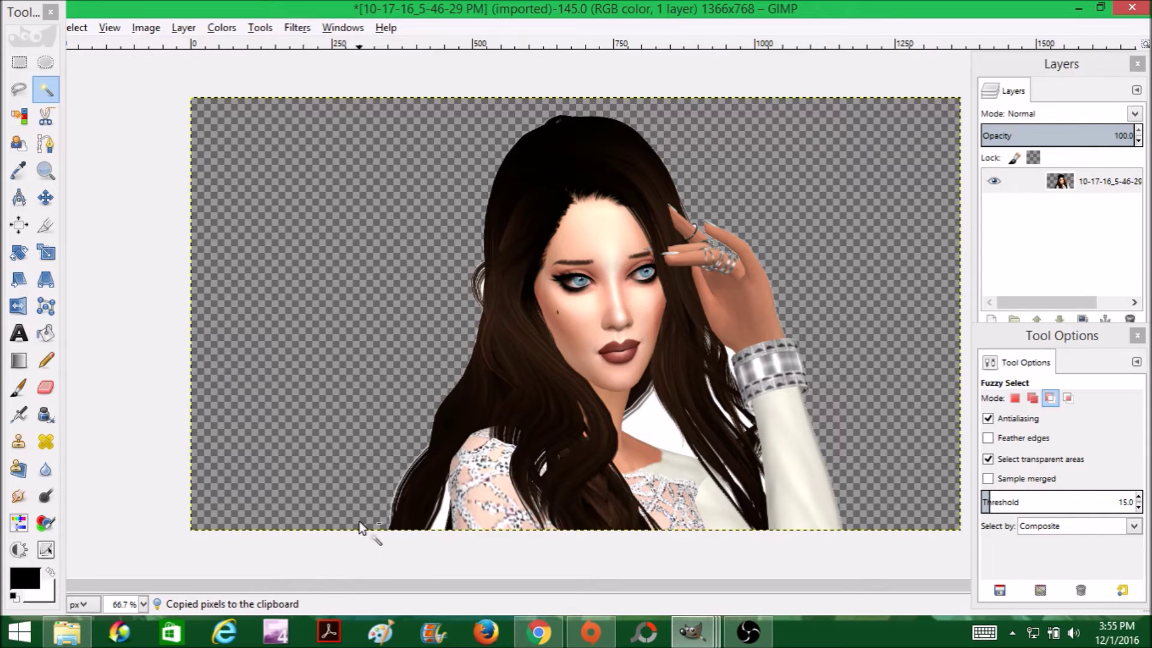
pyautogui.click(682, 634)
pyautogui.click(693, 555)
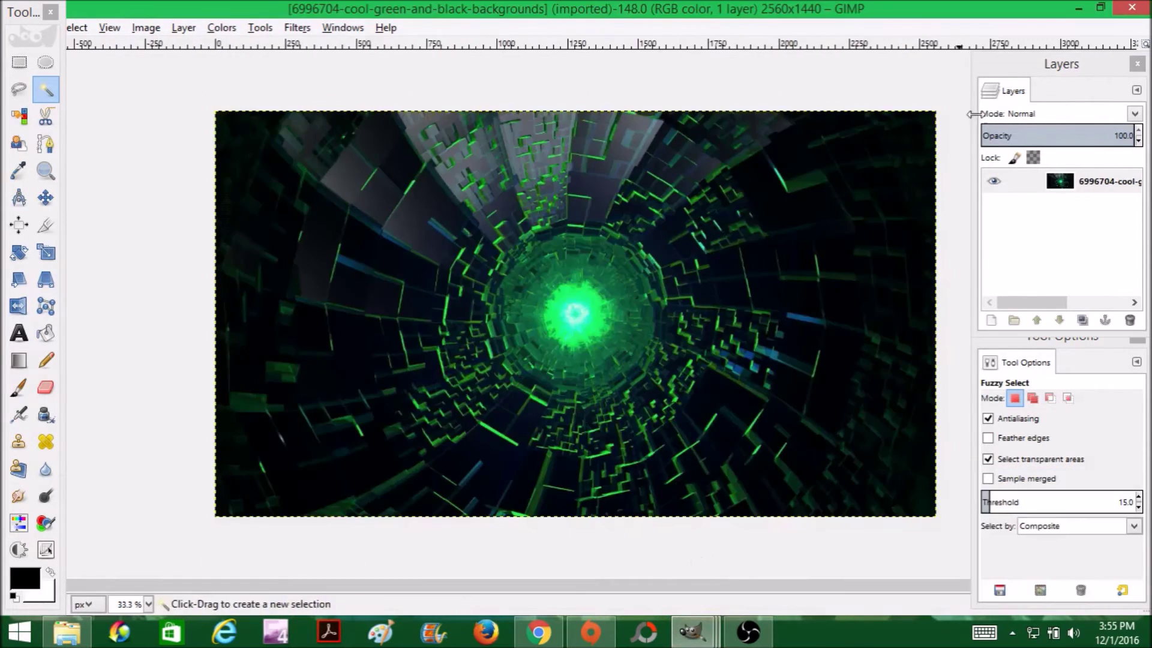
pyautogui.press('ctrl')
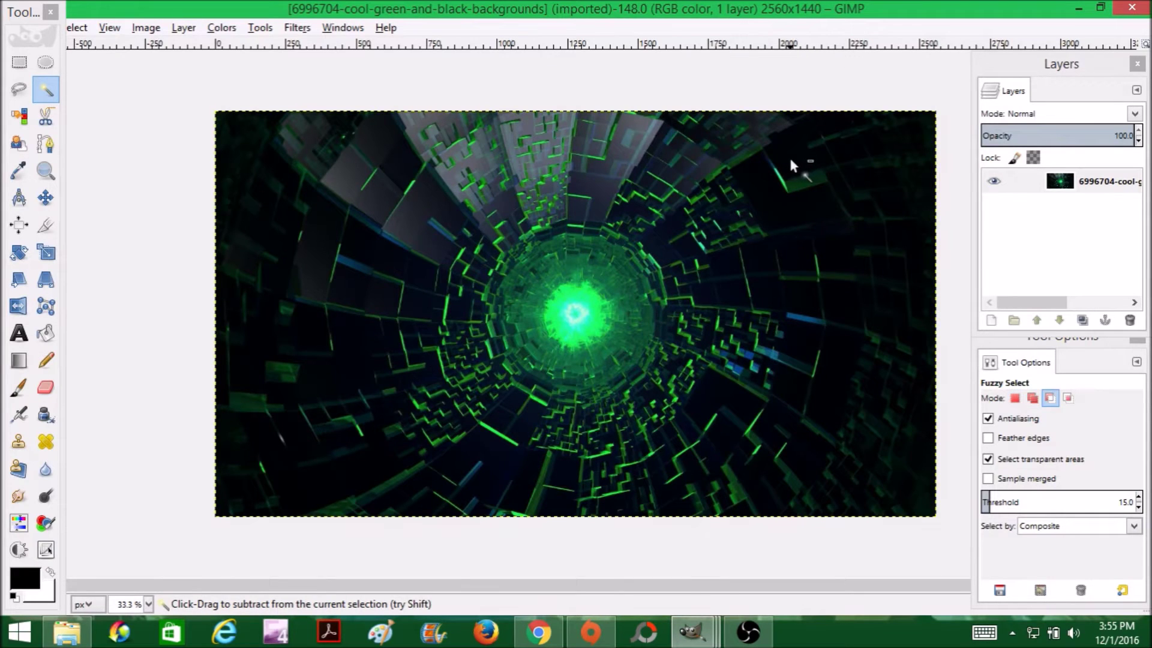
pyautogui.hotkey('ctrl', 'v')
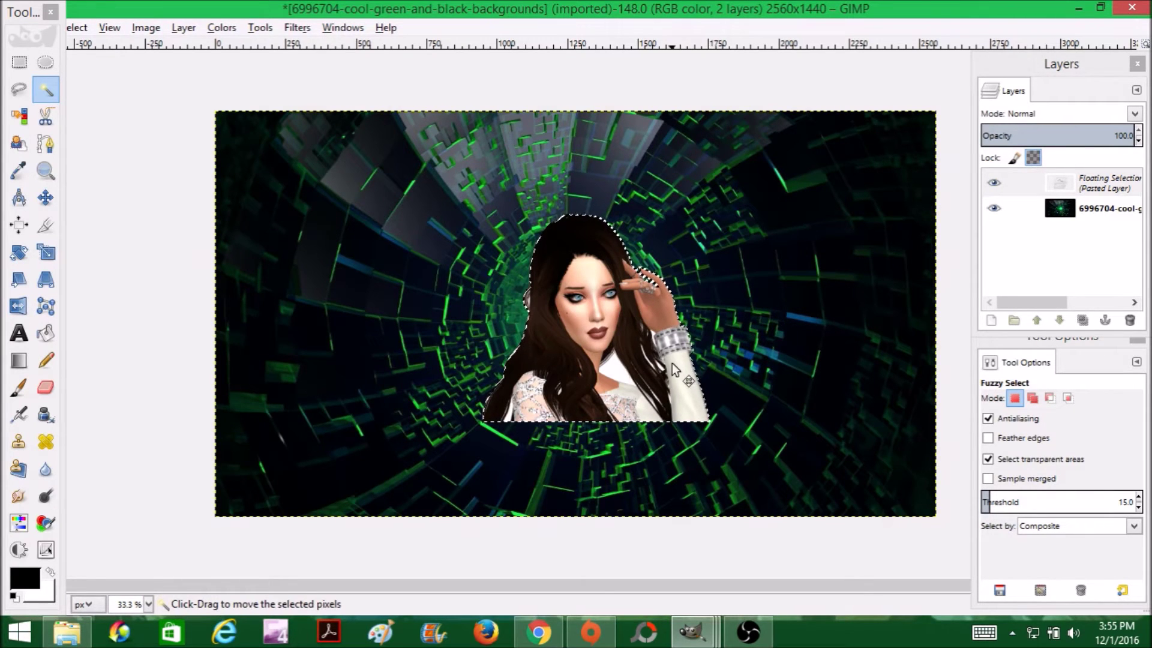
pyautogui.hotkey('ctrl', 'z')
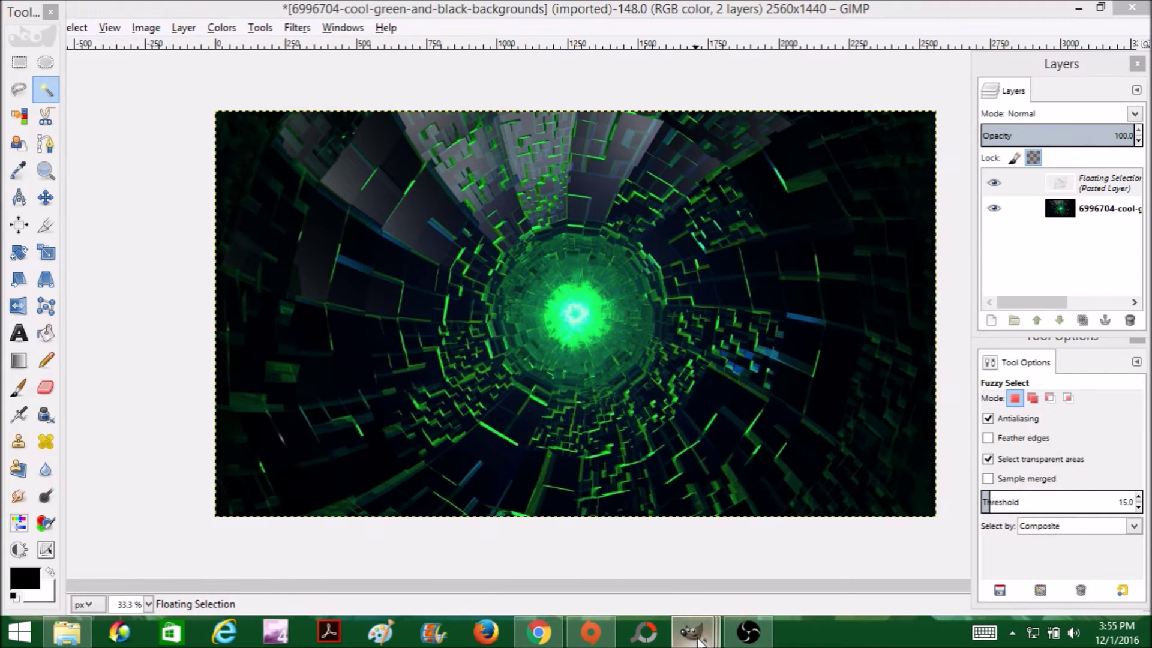
# Step: Return to the portrait image and delete the white patch beside the neck using Fuzzy Select
pyautogui.moveTo(693, 631)
pyautogui.click(507, 563)
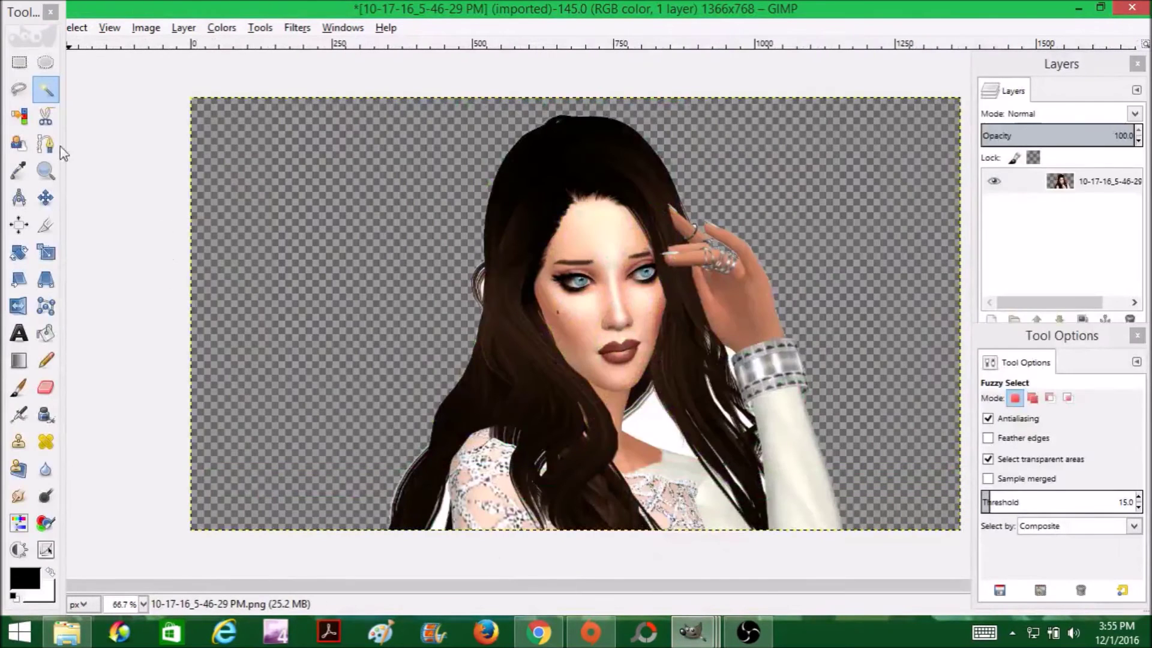
pyautogui.click(670, 427)
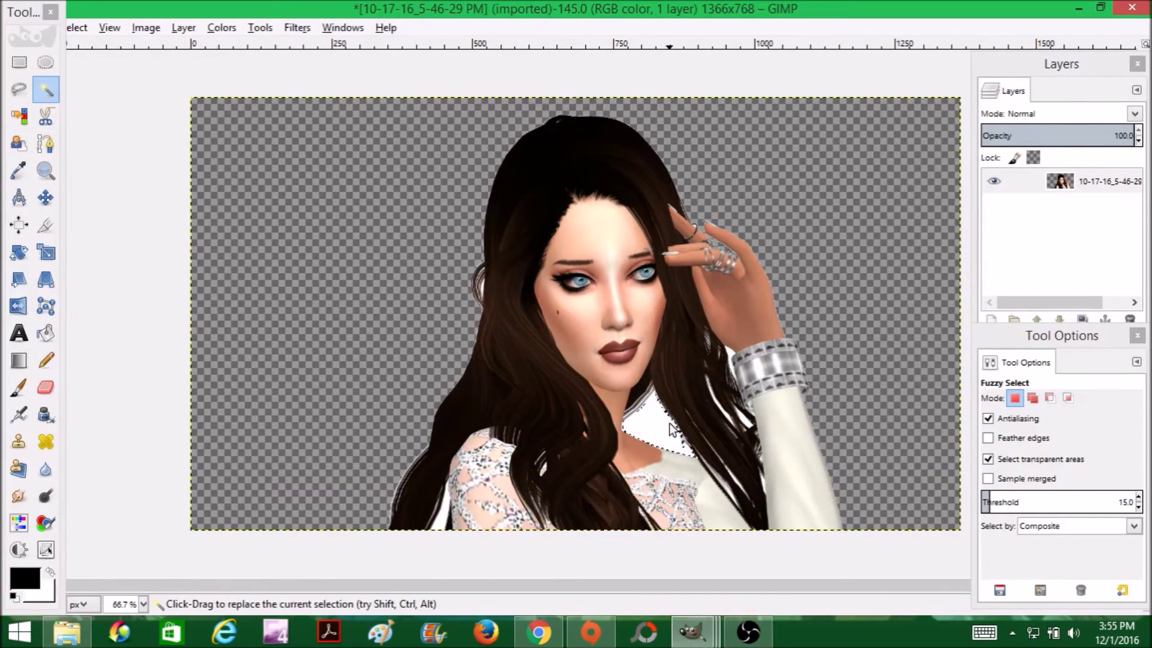
pyautogui.press('ctrl')
pyautogui.press('Delete')
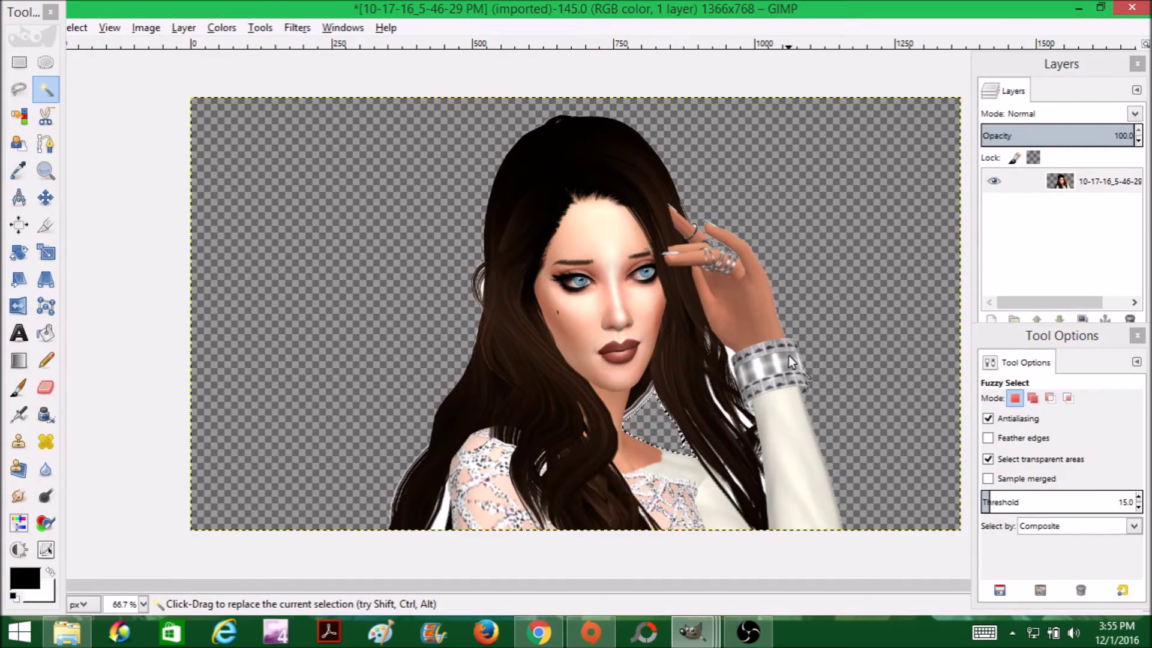
# Step: Delete the remaining white gaps between the hair strands and beside the shoulder, and clear the selection
pyautogui.moveTo(733, 357); pyautogui.dragTo(729, 356)
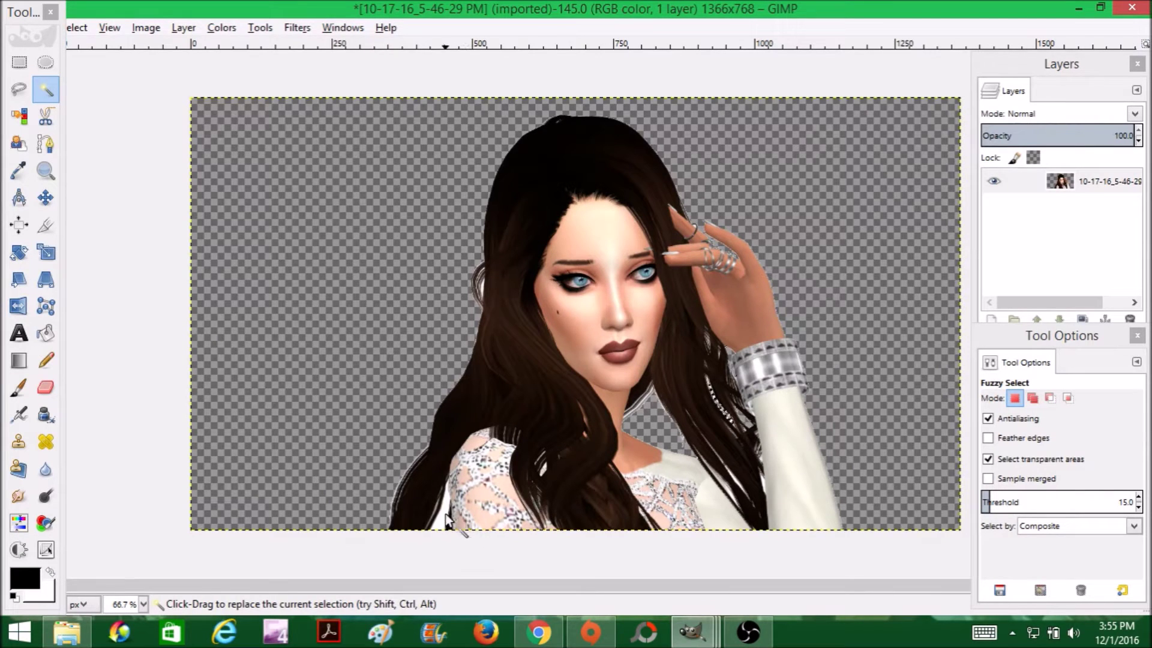
pyautogui.click(483, 290)
pyautogui.click(875, 553)
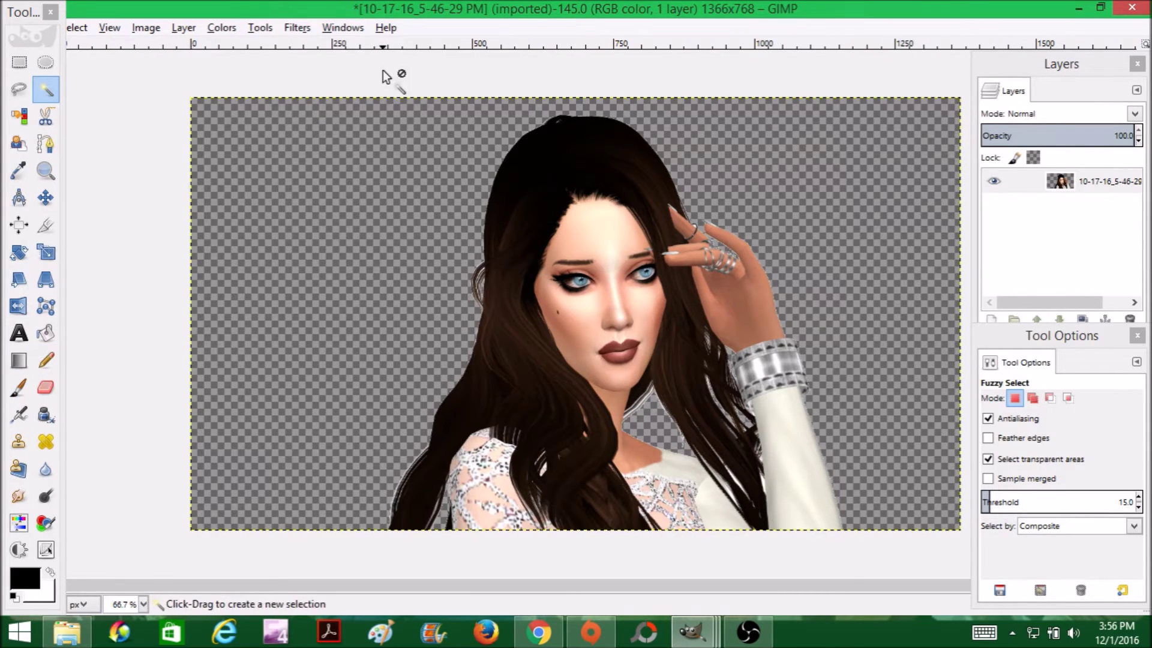
# Step: Switch to the Paintbrush and set its mode to Color erase
pyautogui.click(19, 391)
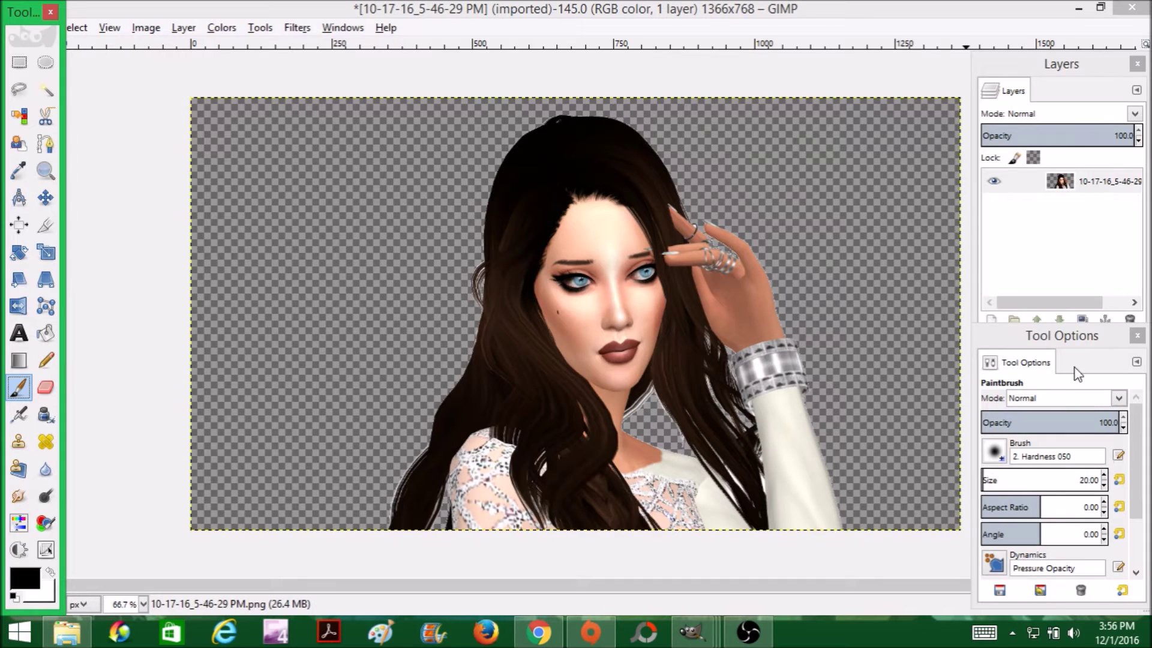
pyautogui.click(1062, 343)
pyautogui.moveTo(1022, 349); pyautogui.dragTo(1049, 342)
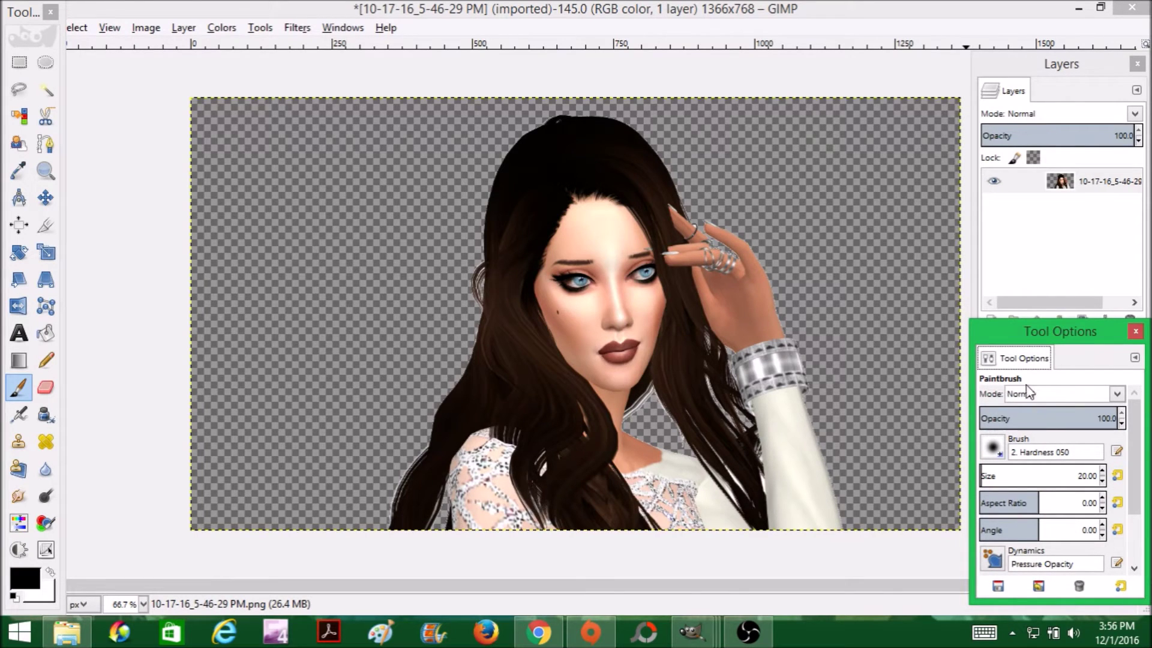
pyautogui.click(1119, 396)
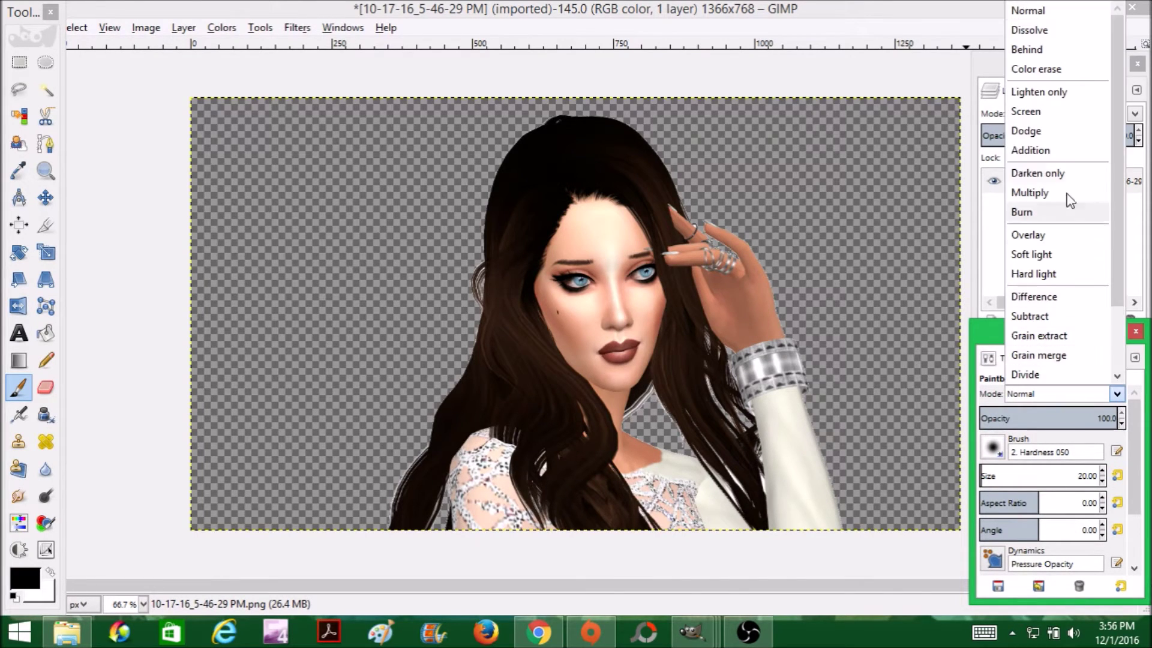
pyautogui.click(1069, 73)
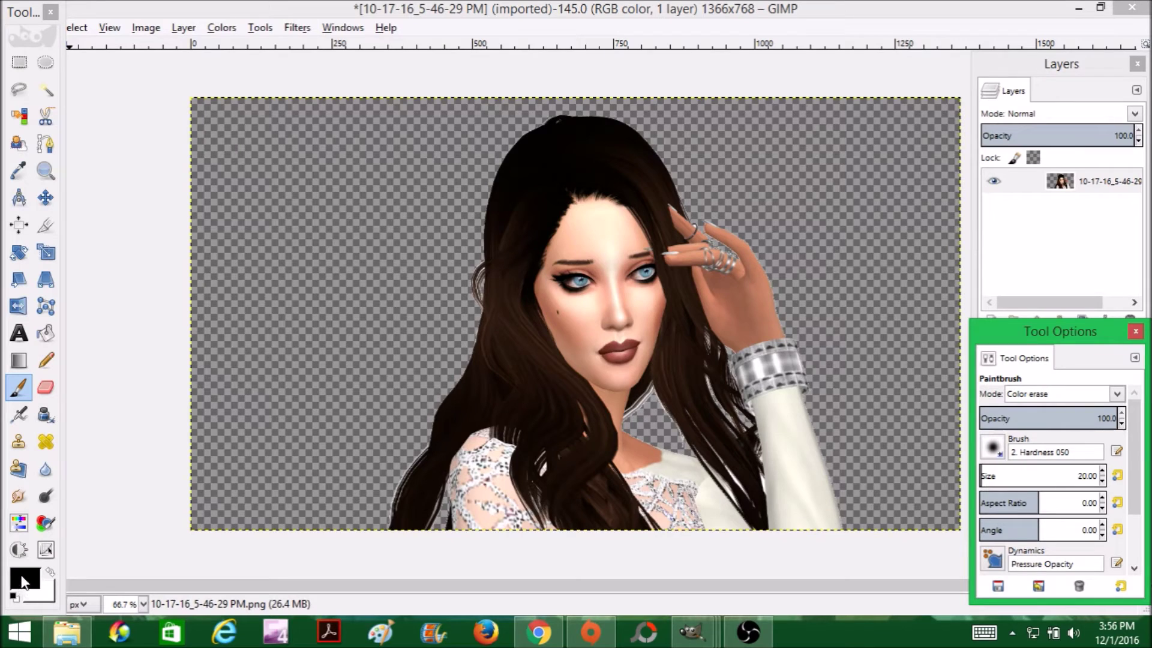
# Step: Try Color erase strokes in black over one eye and the dark hair, and undo them
pyautogui.moveTo(585, 276); pyautogui.dragTo(559, 283)
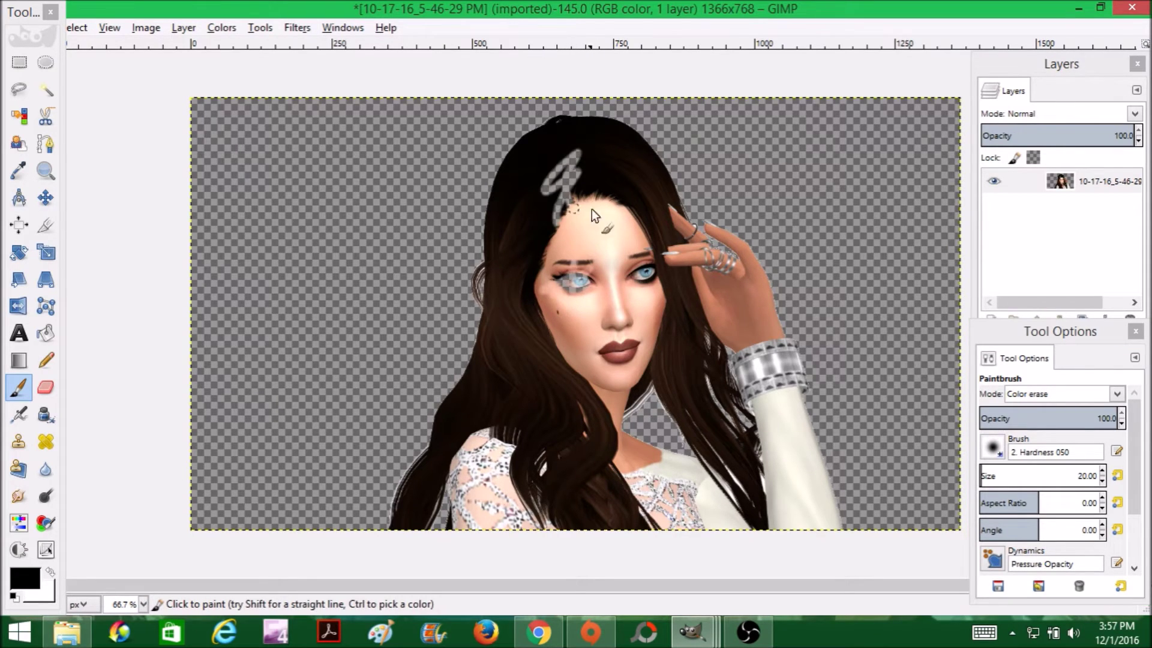
pyautogui.hotkey('ctrl', 'z')
pyautogui.hotkey('ctrl', 'z')
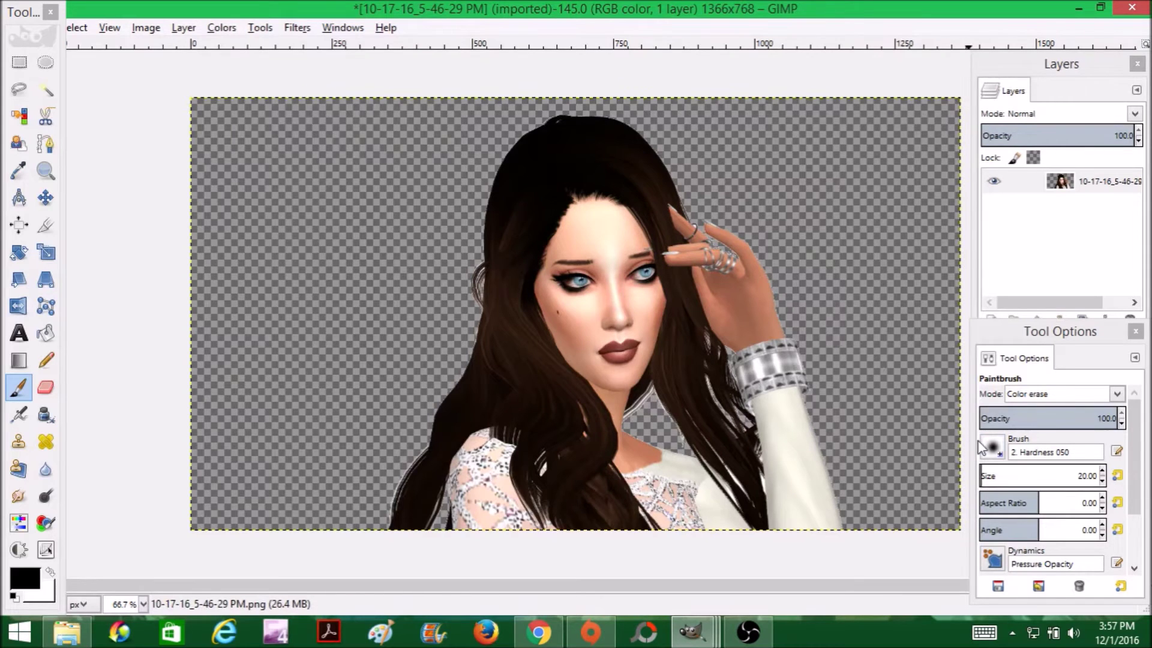
# Step: Pick the white fringe inside the small hair loop beside the head as the foreground colour
pyautogui.click(45, 171)
pyautogui.moveTo(483, 226); pyautogui.dragTo(517, 316)
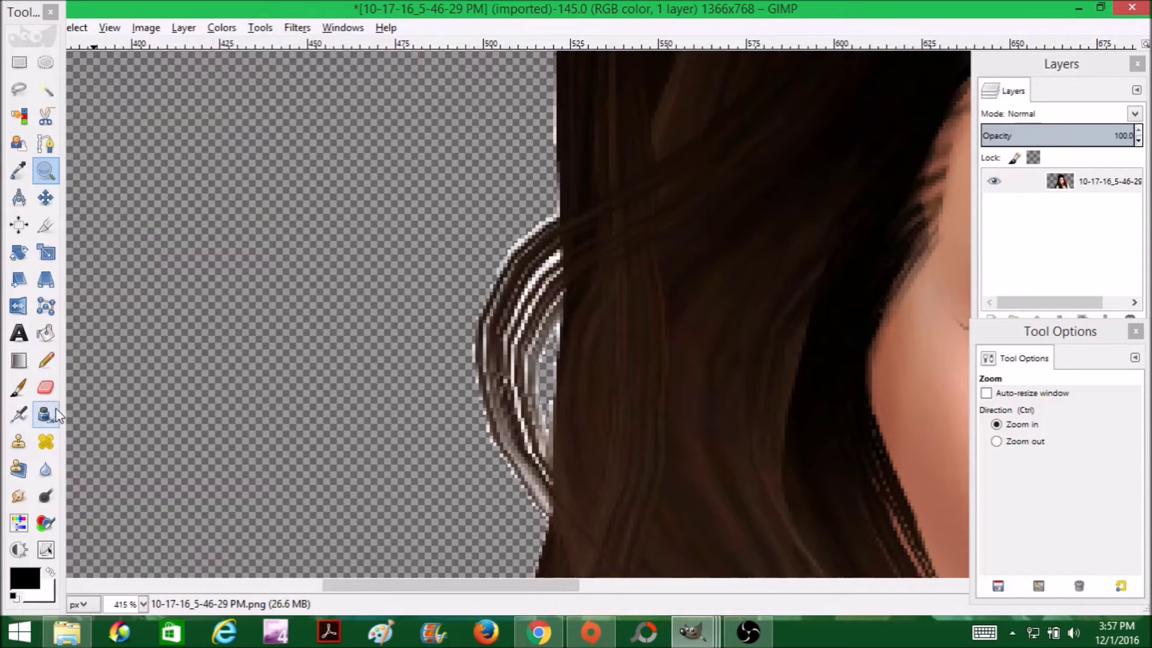
pyautogui.click(19, 175)
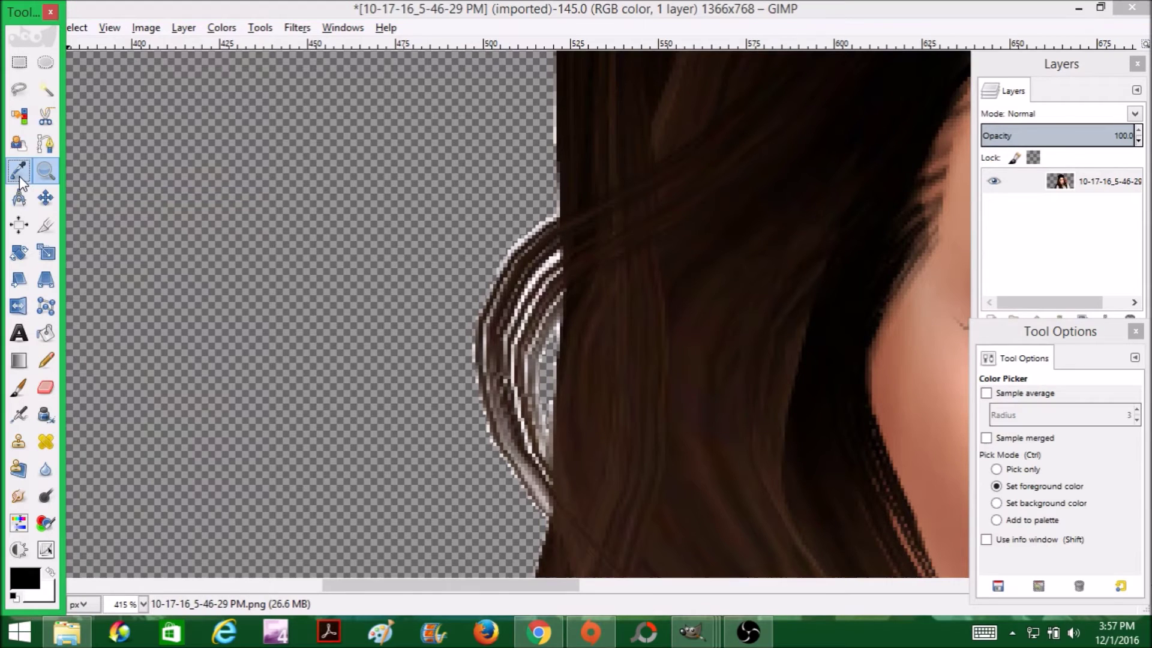
pyautogui.click(527, 291)
pyautogui.click(528, 291)
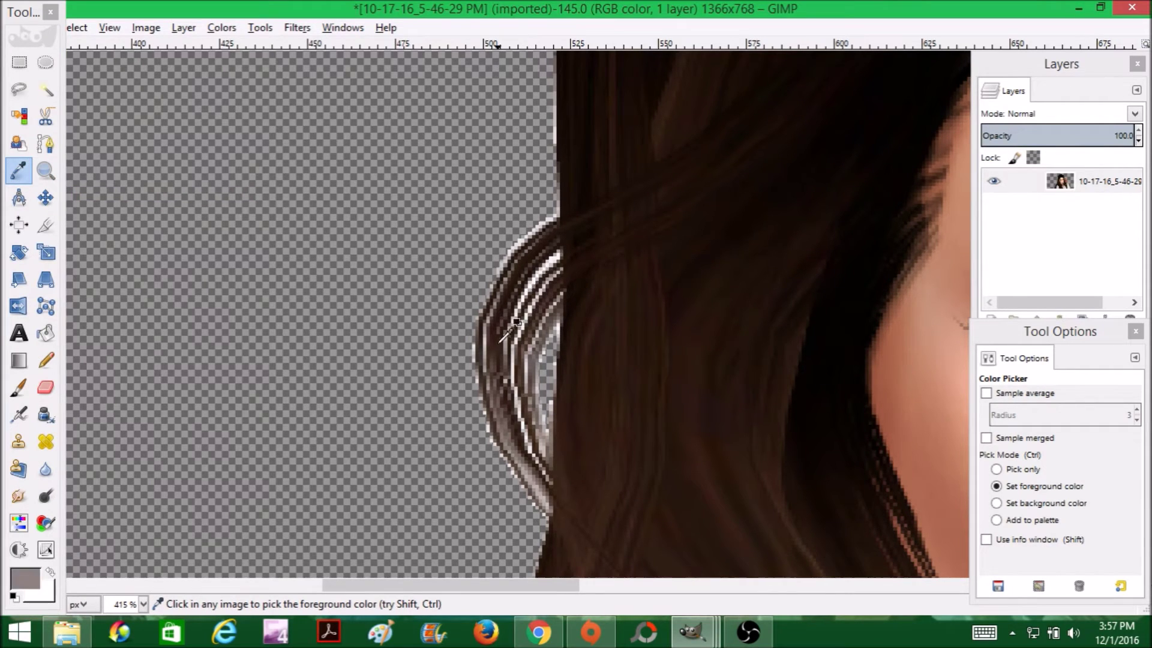
pyautogui.click(528, 291)
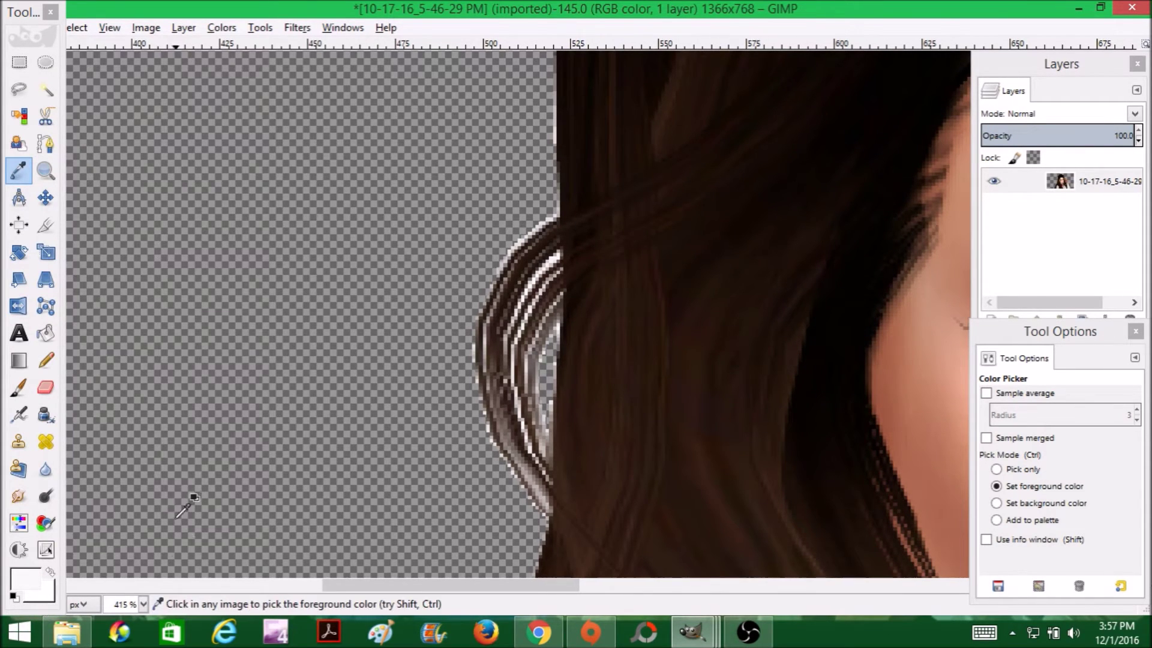
# Step: Choose the 2. Hardness 025 brush for the Color erase Paintbrush
pyautogui.click(143, 604)
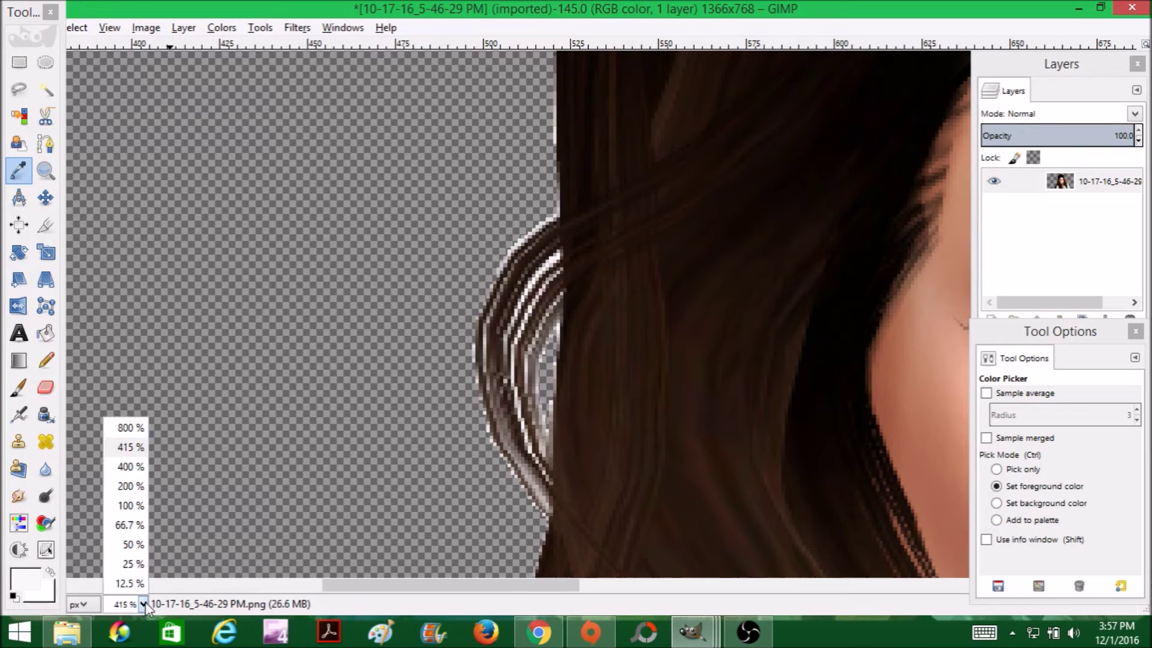
pyautogui.click(143, 546)
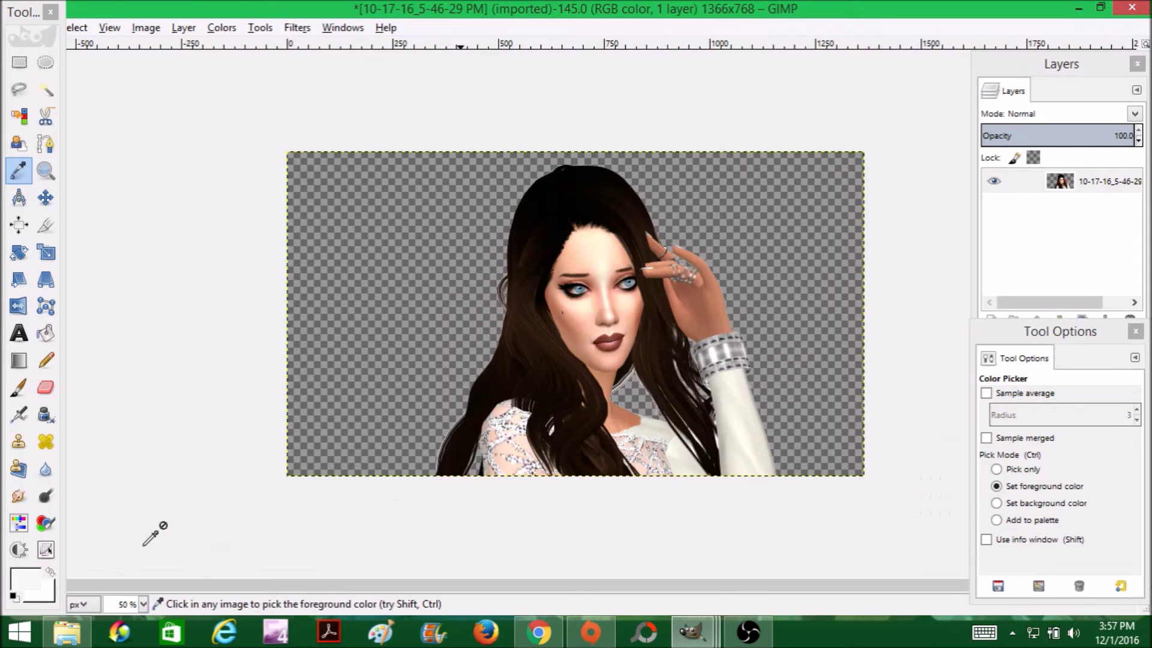
pyautogui.click(46, 170)
pyautogui.click(506, 311)
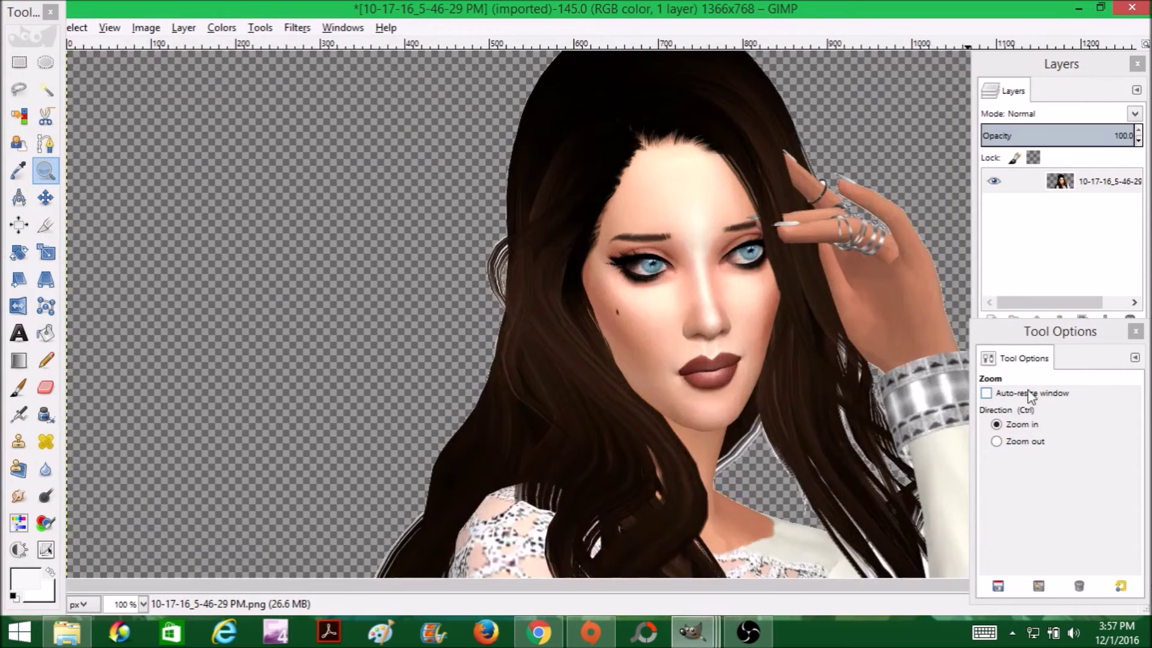
pyautogui.click(19, 387)
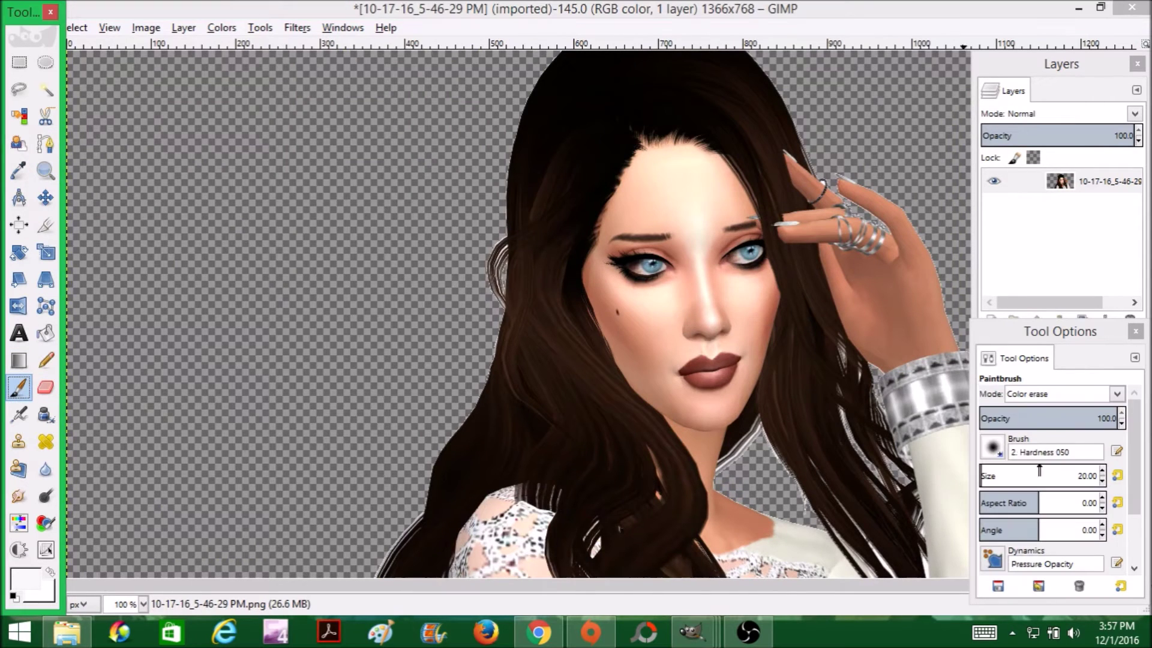
pyautogui.click(990, 451)
pyautogui.click(1104, 277)
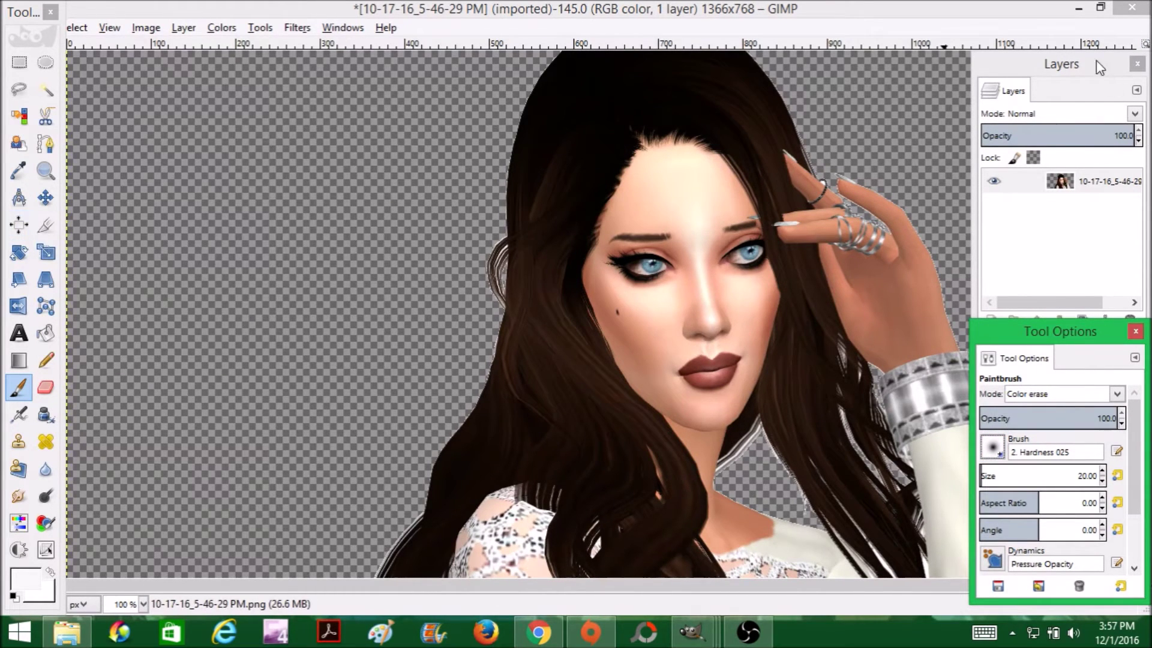
# Step: Paint away the white fringe along the outer edge of the hair, from the crown down past the small hair loop
pyautogui.moveTo(1097, 71); pyautogui.dragTo(1056, 77)
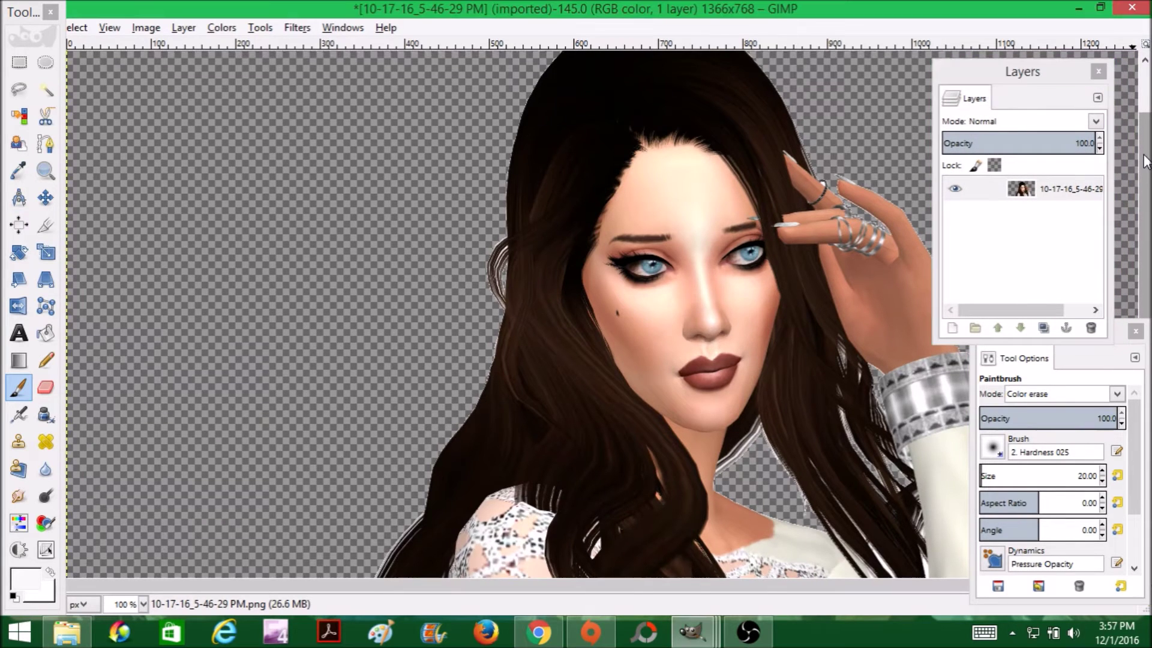
pyautogui.scroll(2, 600, 300)
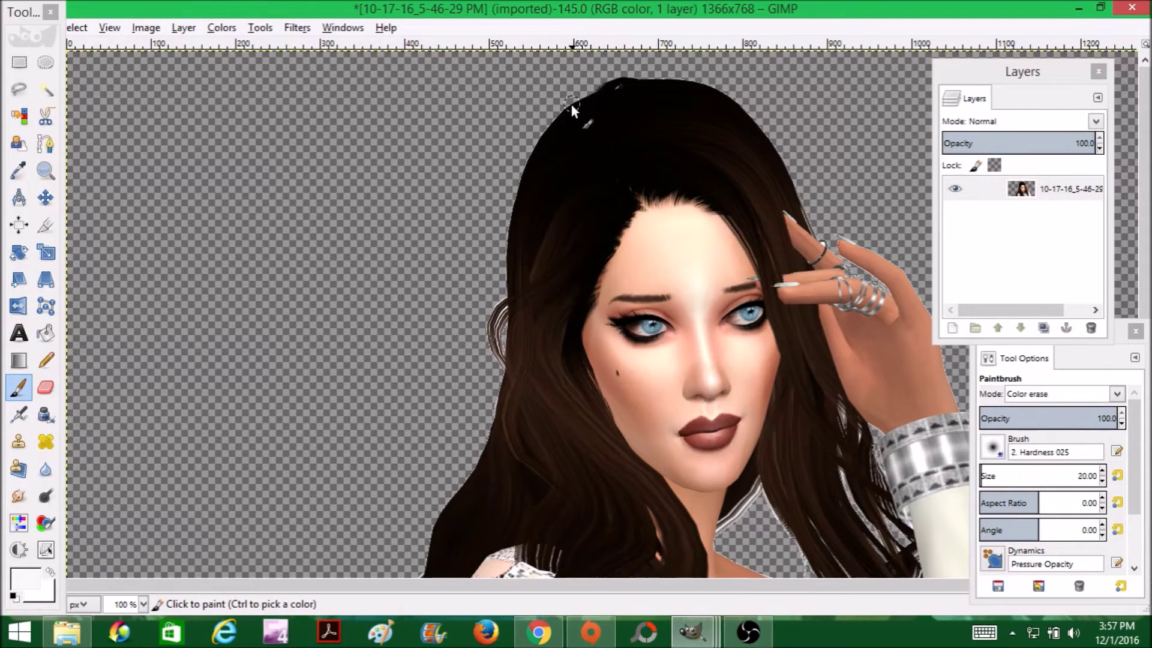
pyautogui.click(543, 128)
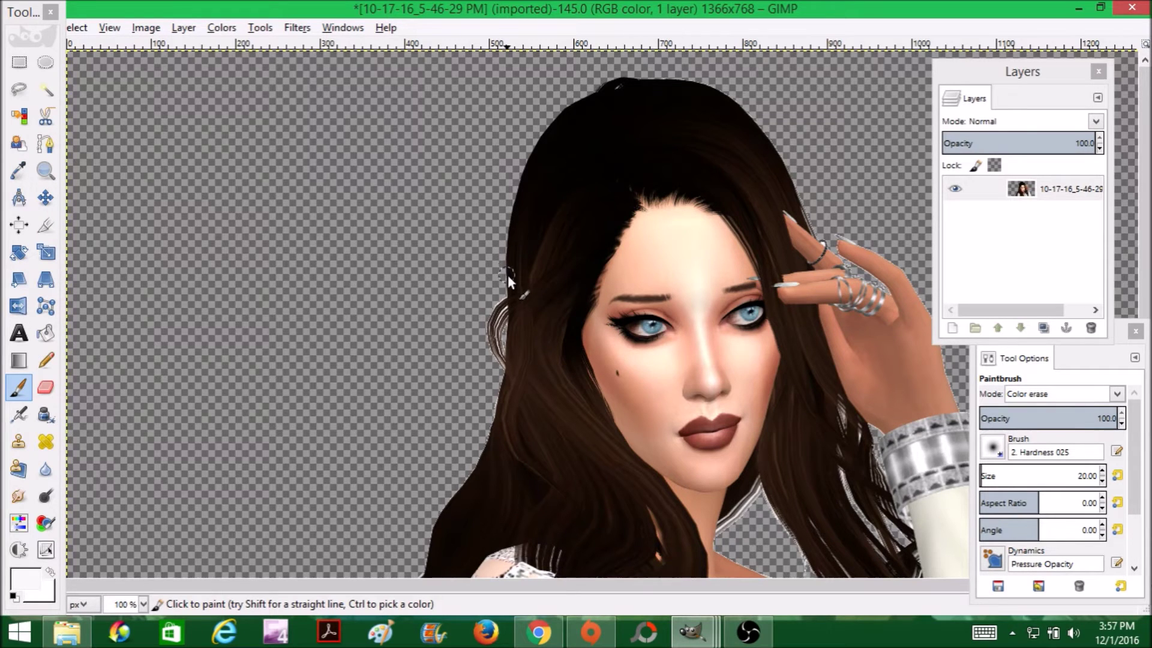
pyautogui.moveTo(501, 370)
pyautogui.mouseDown()
pyautogui.moveTo(488, 334)
pyautogui.moveTo(494, 301)
pyautogui.moveTo(505, 303)
pyautogui.moveTo(500, 357)
pyautogui.moveTo(490, 327)
pyautogui.moveTo(497, 313)
pyautogui.moveTo(496, 389)
pyautogui.mouseUp()
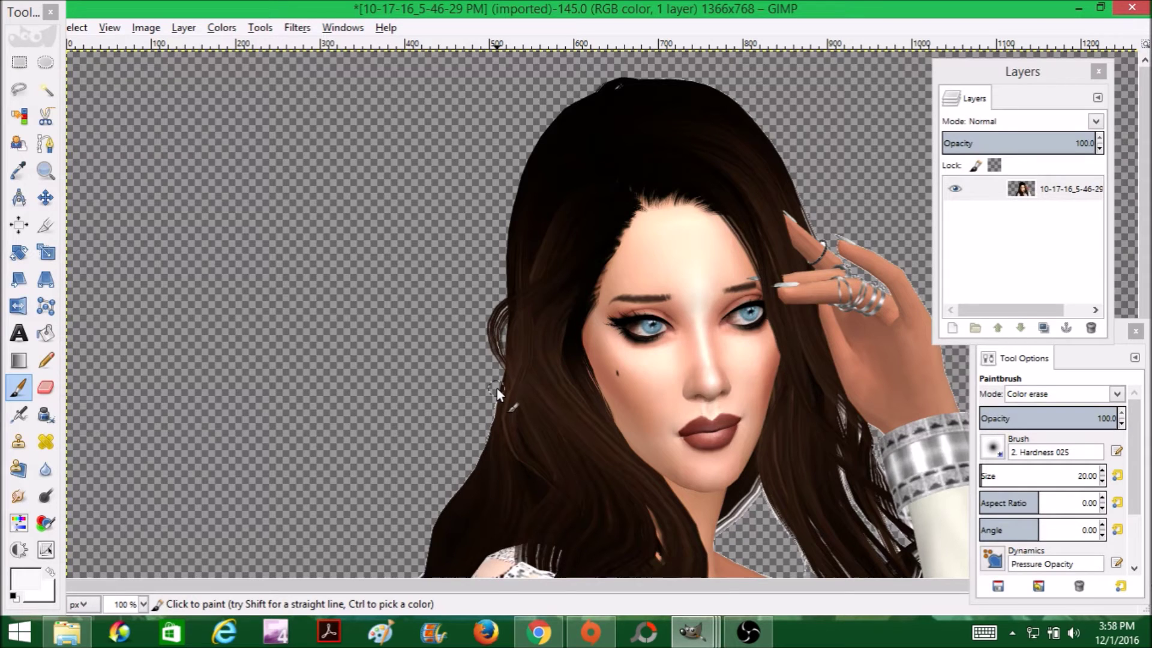
# Step: Paint over the white fringe along the raised hand down to the bracelet, and undo the accidental cut
pyautogui.scroll(-3, 497, 387)
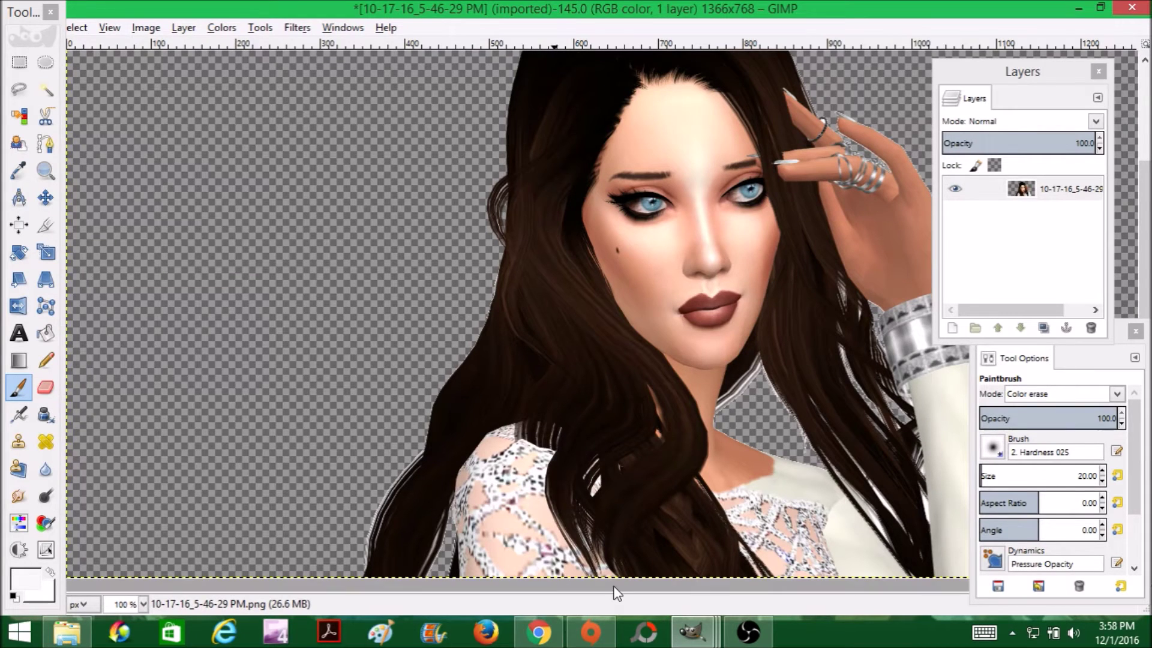
pyautogui.moveTo(610, 585); pyautogui.dragTo(682, 584)
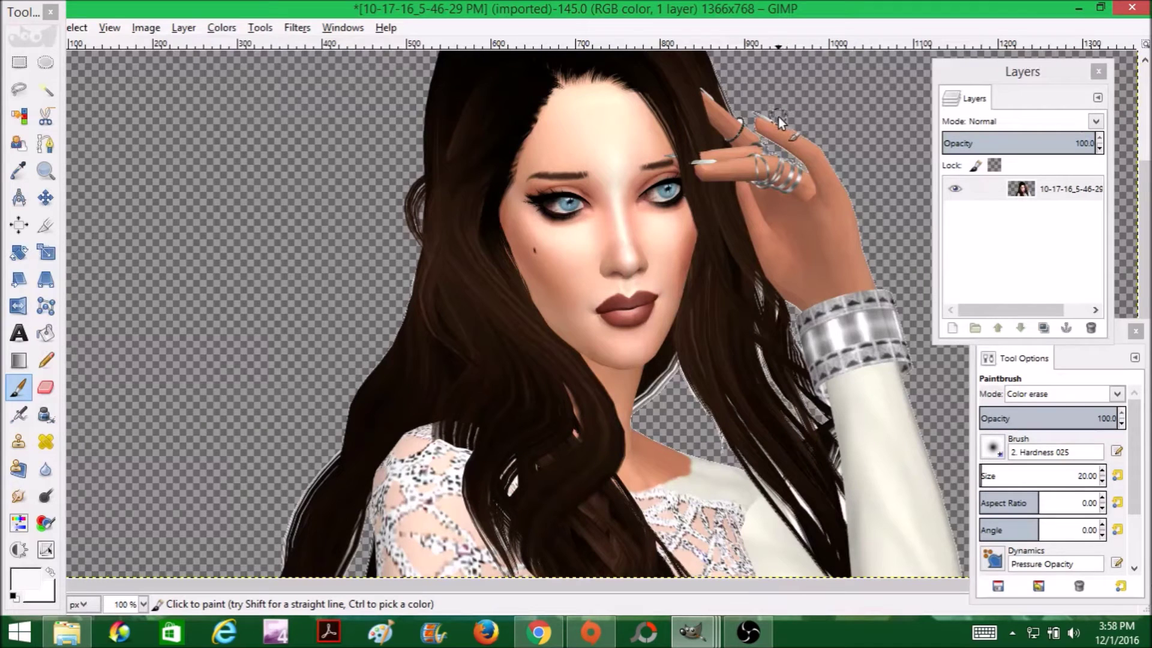
pyautogui.moveTo(779, 117)
pyautogui.mouseDown()
pyautogui.moveTo(836, 158)
pyautogui.moveTo(880, 269)
pyautogui.mouseUp()
pyautogui.hotkey('ctrl', 'x')
pyautogui.hotkey('ctrl', 'z')
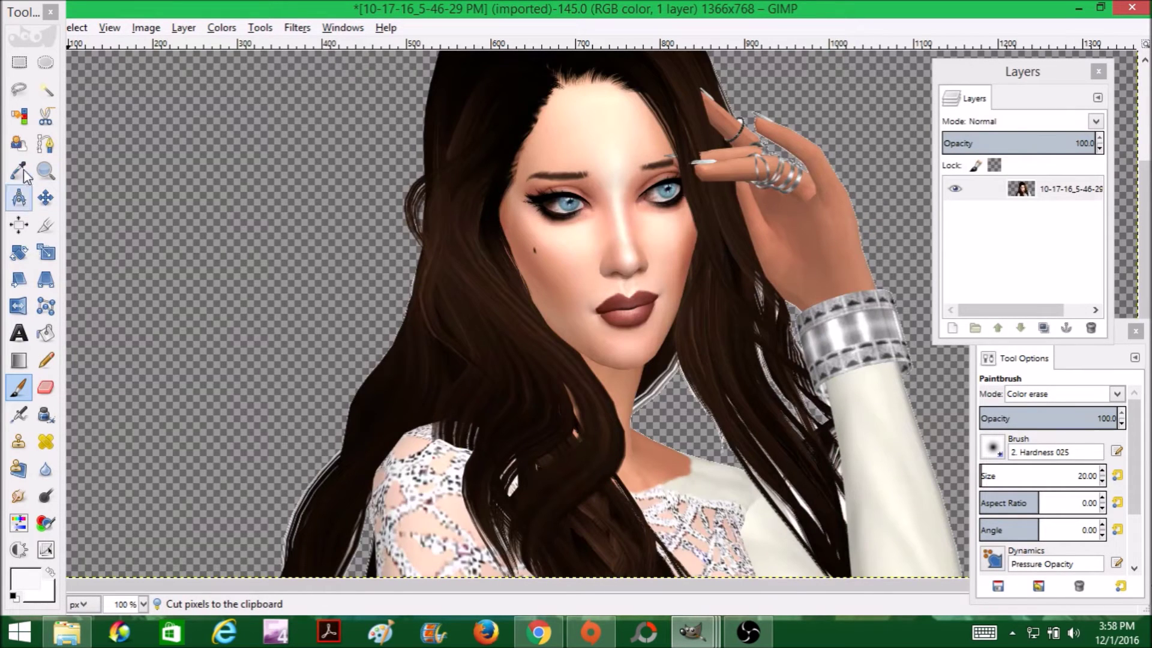
# Step: Zoom in closely on the raised hand's fingers and make the Eraser the active tool
pyautogui.click(46, 386)
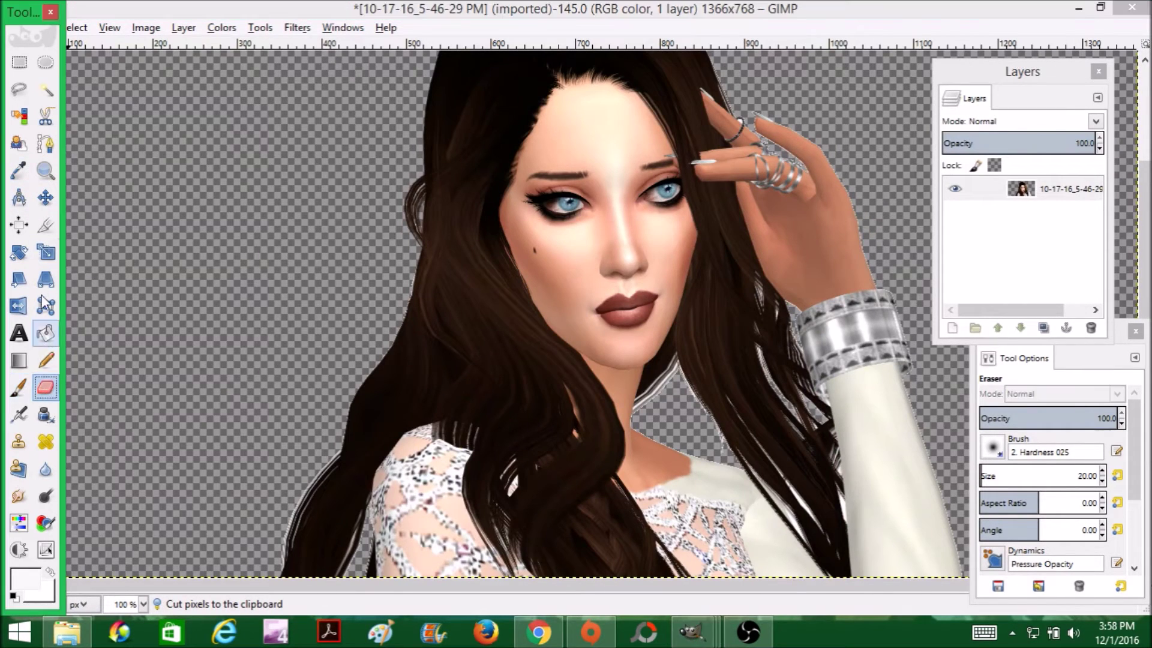
pyautogui.click(43, 175)
pyautogui.click(48, 389)
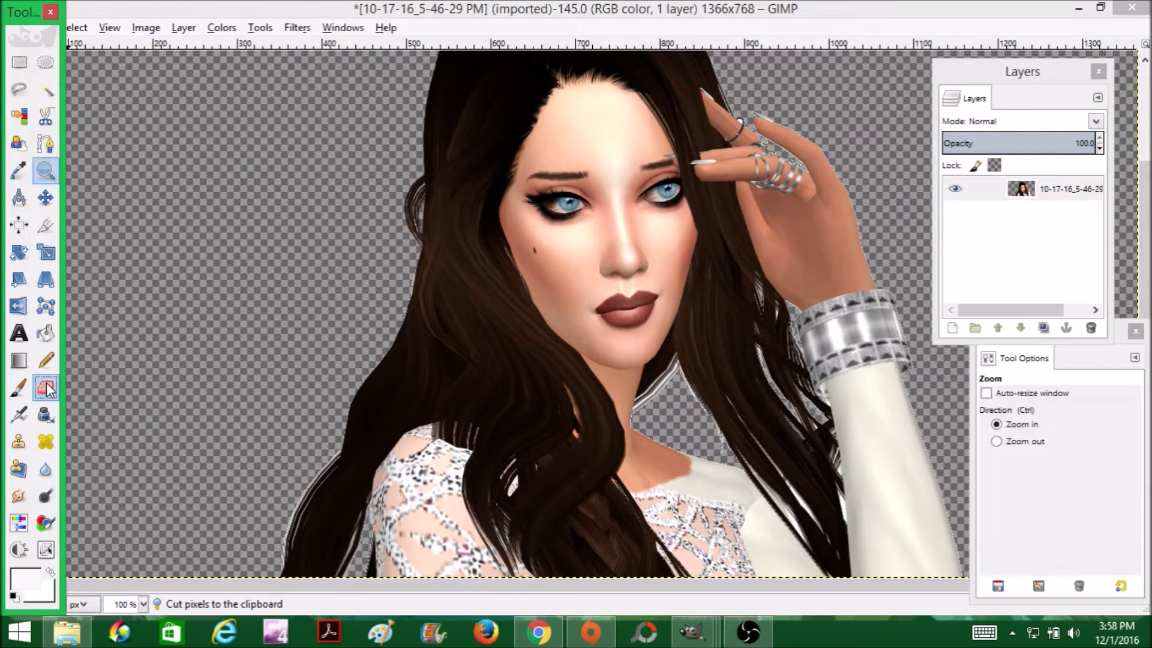
pyautogui.click(45, 170)
pyautogui.moveTo(727, 78); pyautogui.dragTo(880, 249)
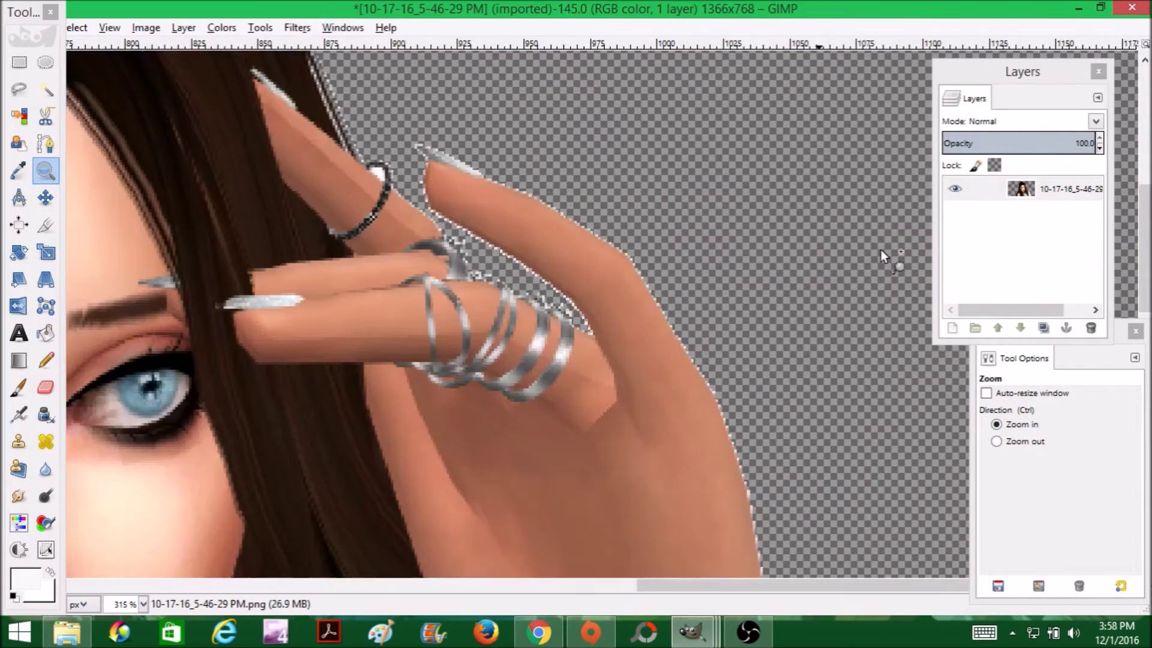
pyautogui.click(46, 386)
# Step: Compare the 2. Block 01 and 2. Hardness 100 brushes for the Eraser, settling on 2. Hardness 100
pyautogui.click(992, 447)
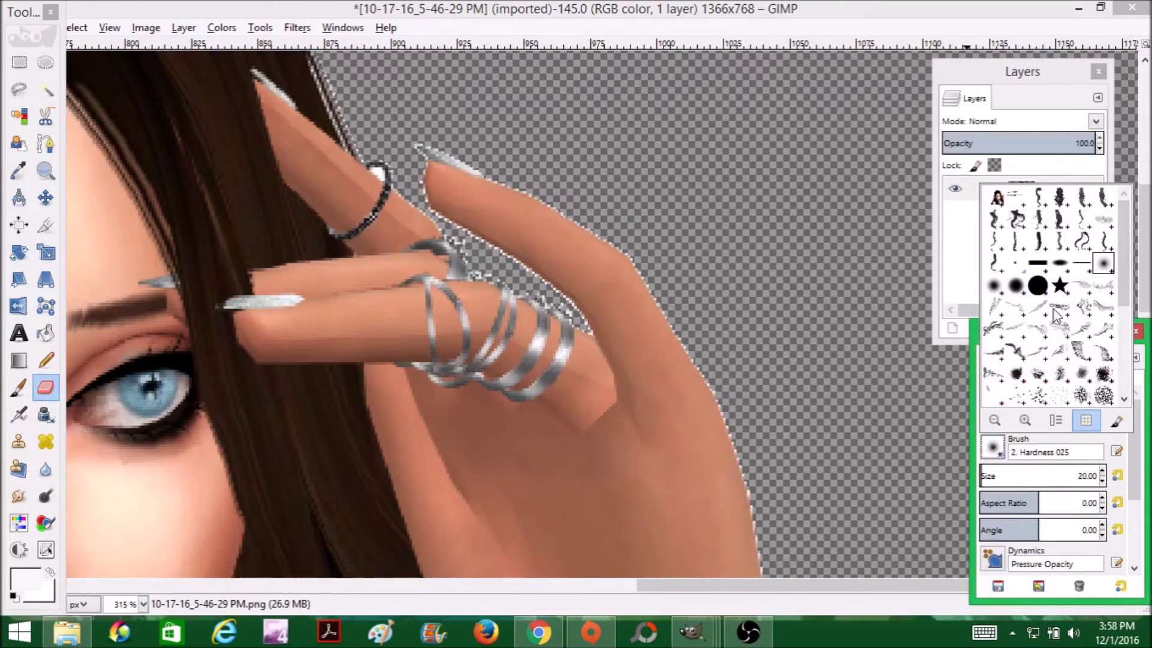
pyautogui.click(1037, 264)
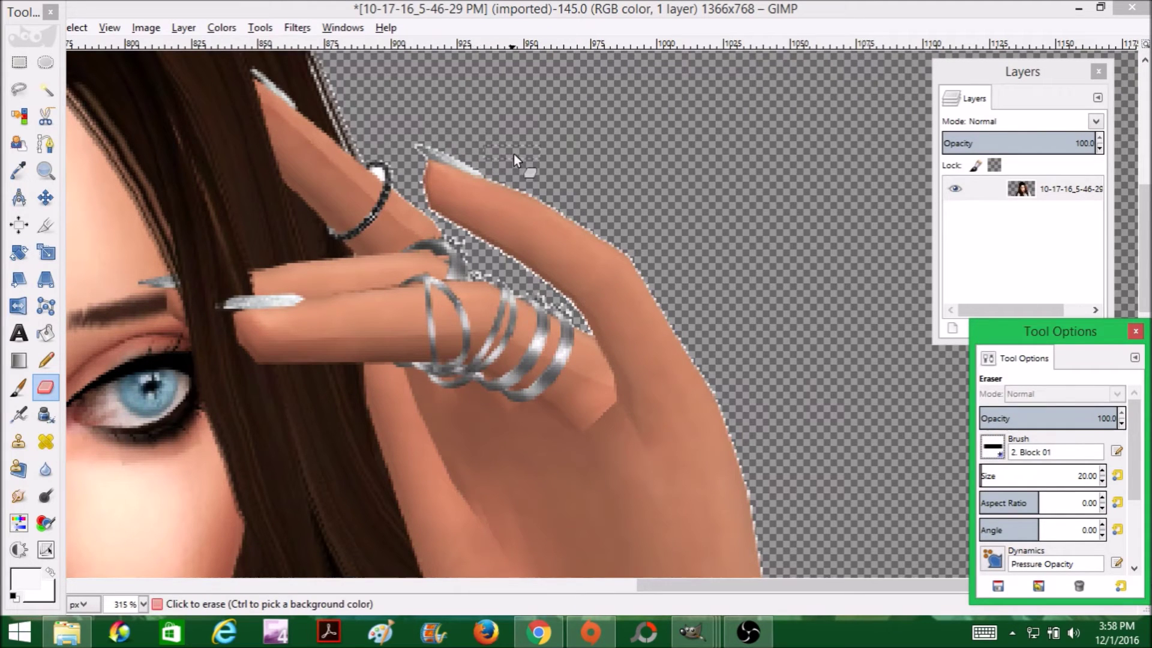
pyautogui.click(992, 447)
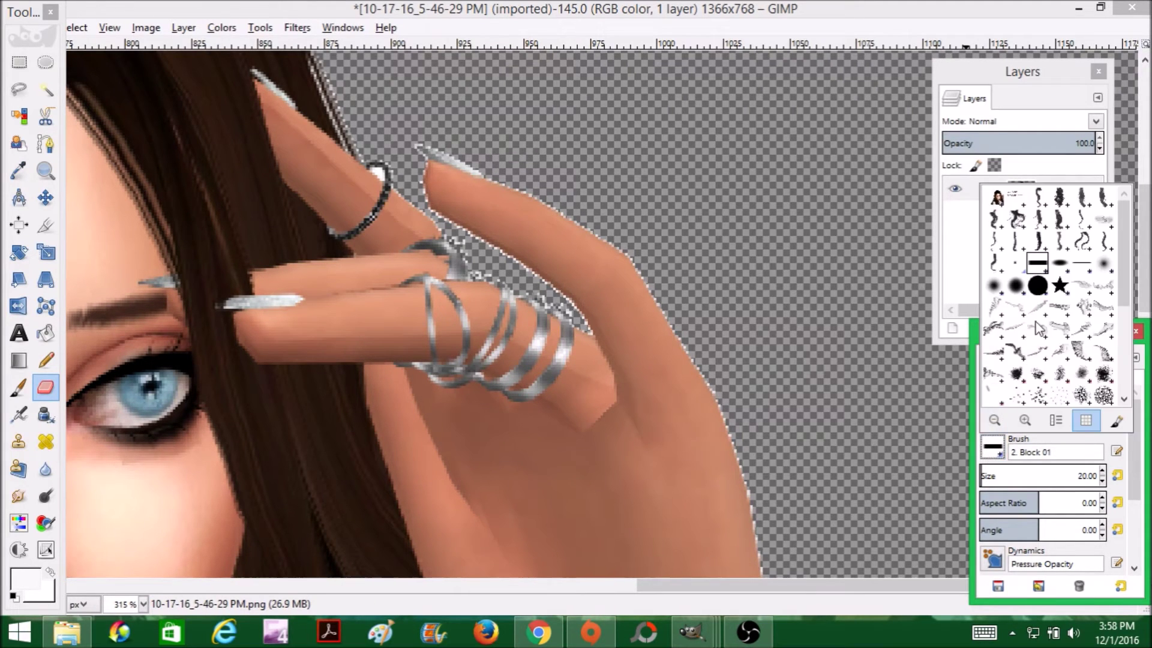
pyautogui.click(1040, 290)
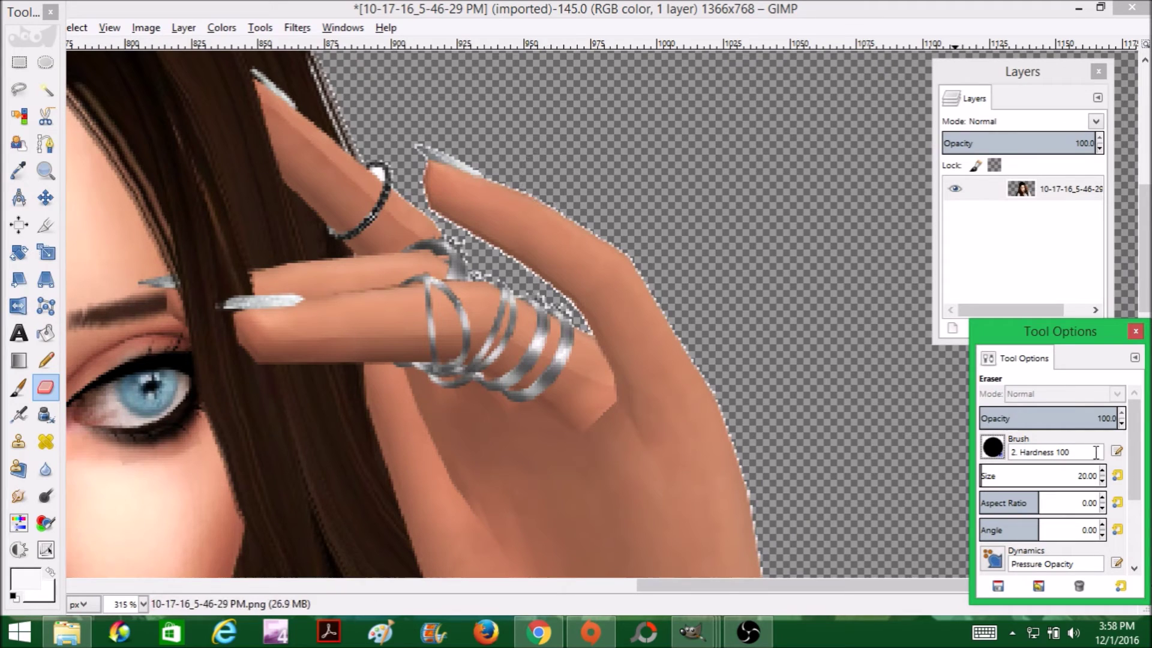
pyautogui.click(992, 447)
pyautogui.click(1038, 266)
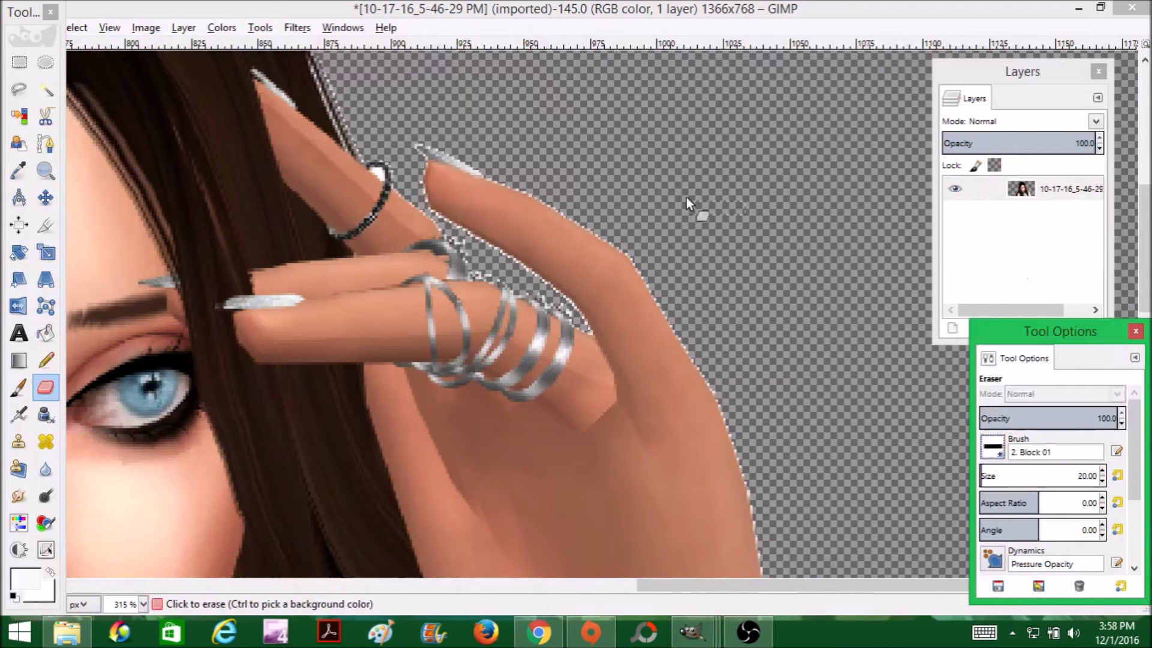
pyautogui.click(990, 450)
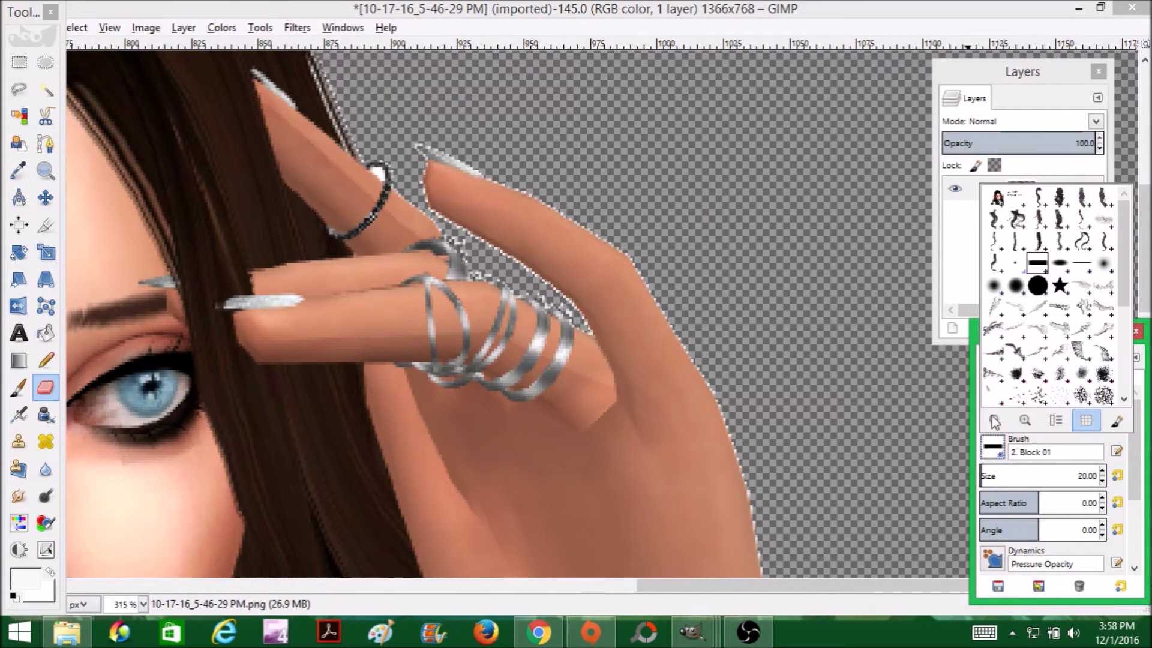
pyautogui.click(1038, 288)
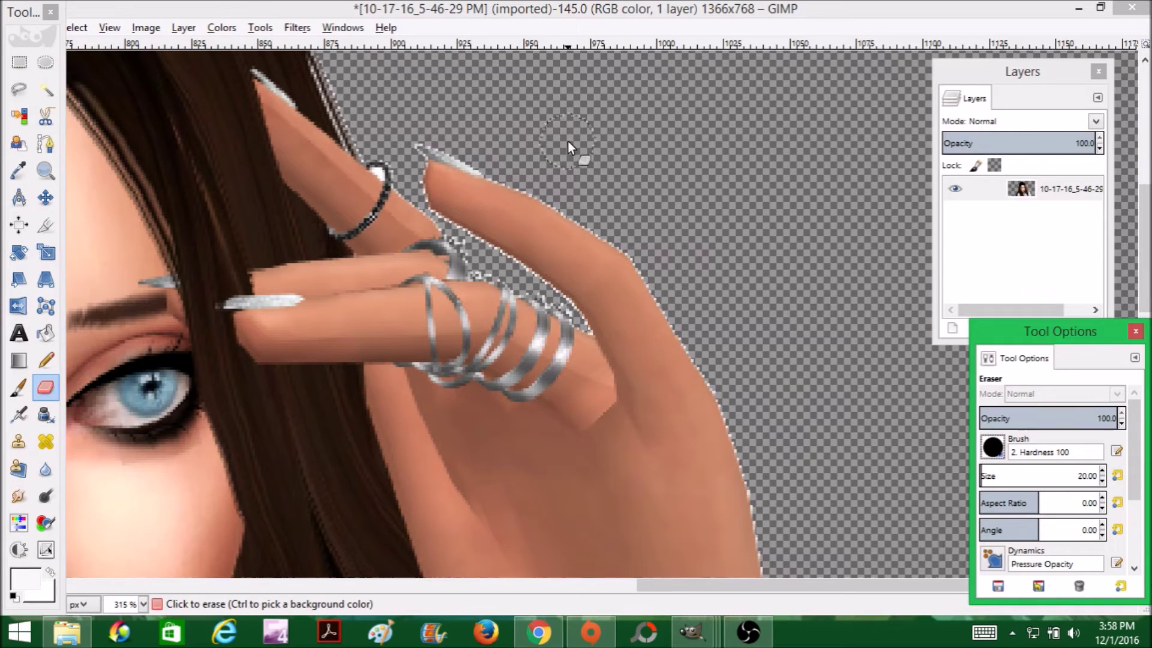
# Step: Erase the leftover white fringe along the outer edge of the raised index finger and the knuckle
pyautogui.click(501, 156)
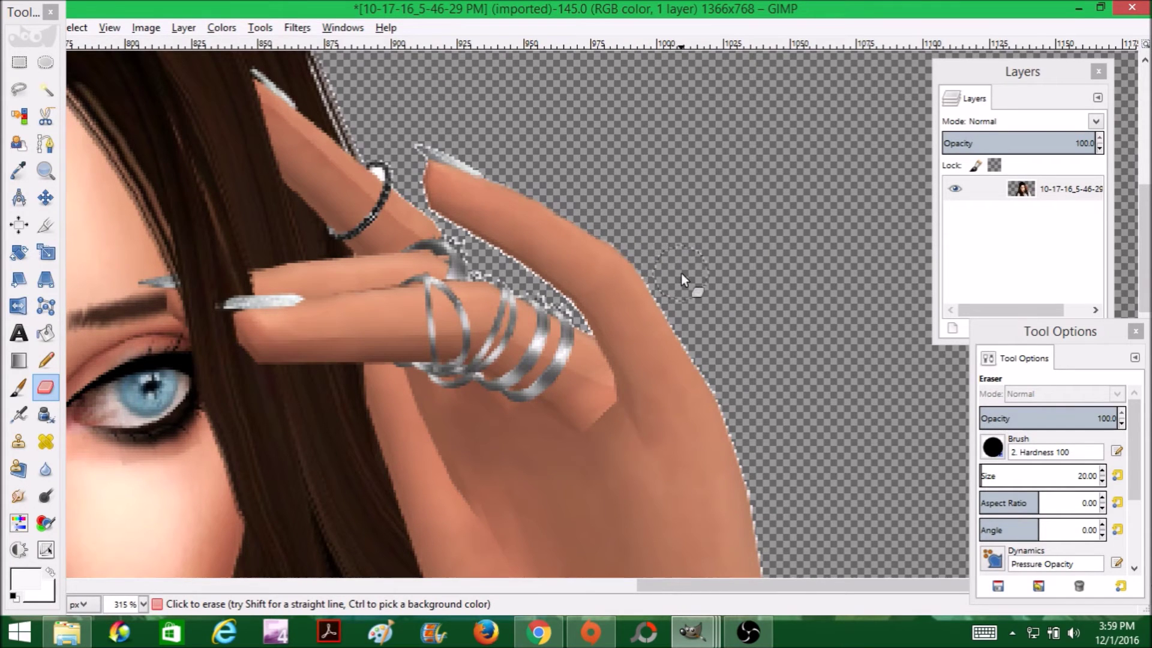
pyautogui.click(643, 228)
pyautogui.moveTo(1143, 194); pyautogui.dragTo(1146, 246)
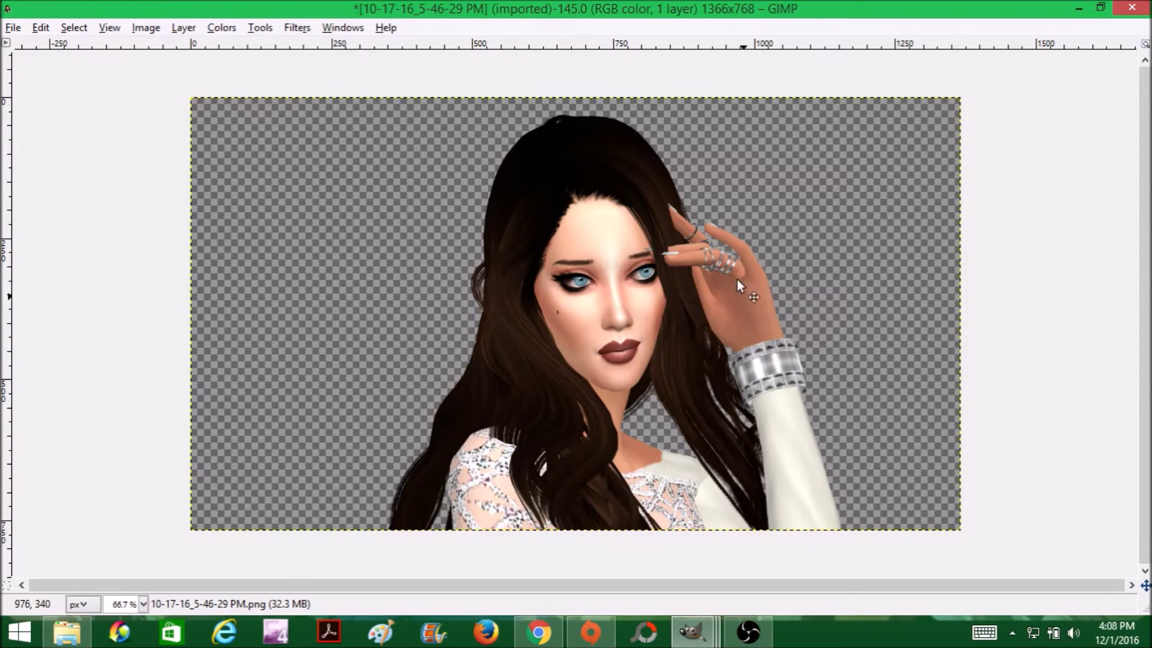
# Step: Copy the cleaned portrait cutout and paste it into the open 6996704-cool-green-and-black-backgrounds image
pyautogui.click(1100, 7)
pyautogui.click(931, 9)
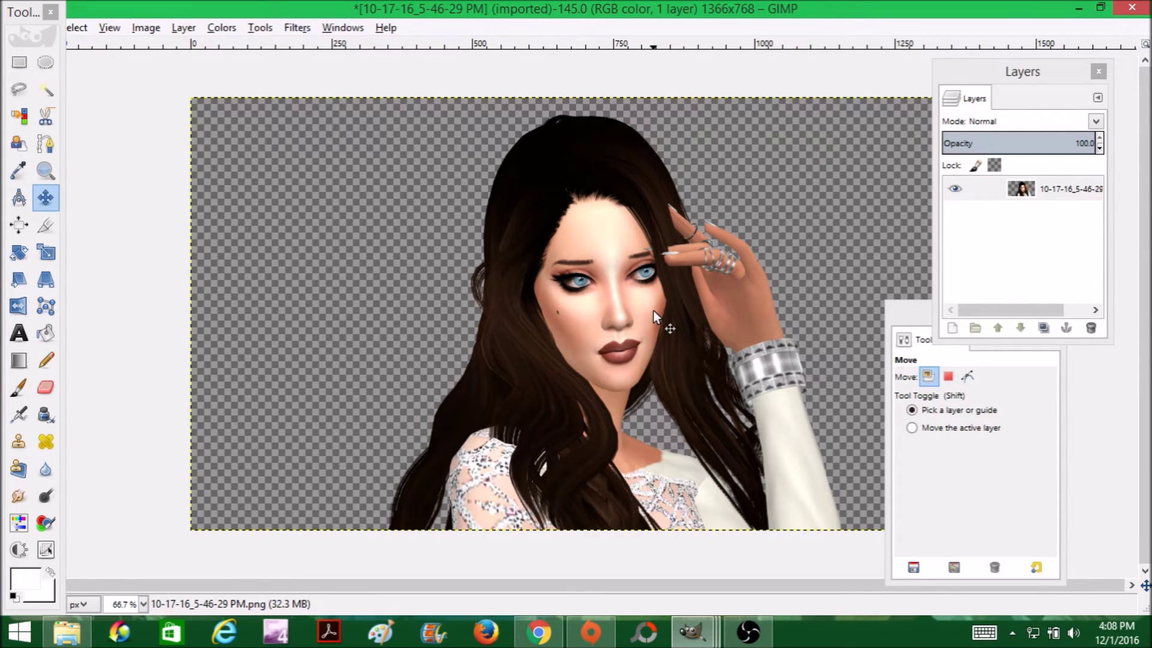
pyautogui.press('ctrl')
pyautogui.hotkey('ctrl', 'c')
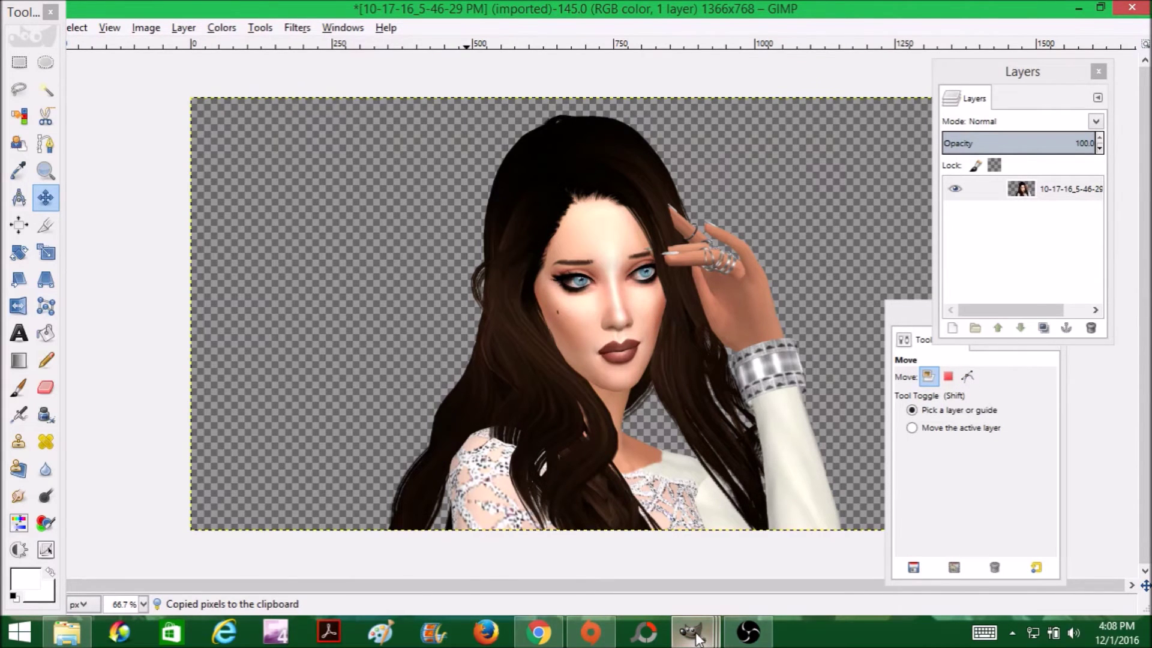
pyautogui.click(695, 637)
pyautogui.click(680, 563)
pyautogui.hotkey('ctrl', 'v')
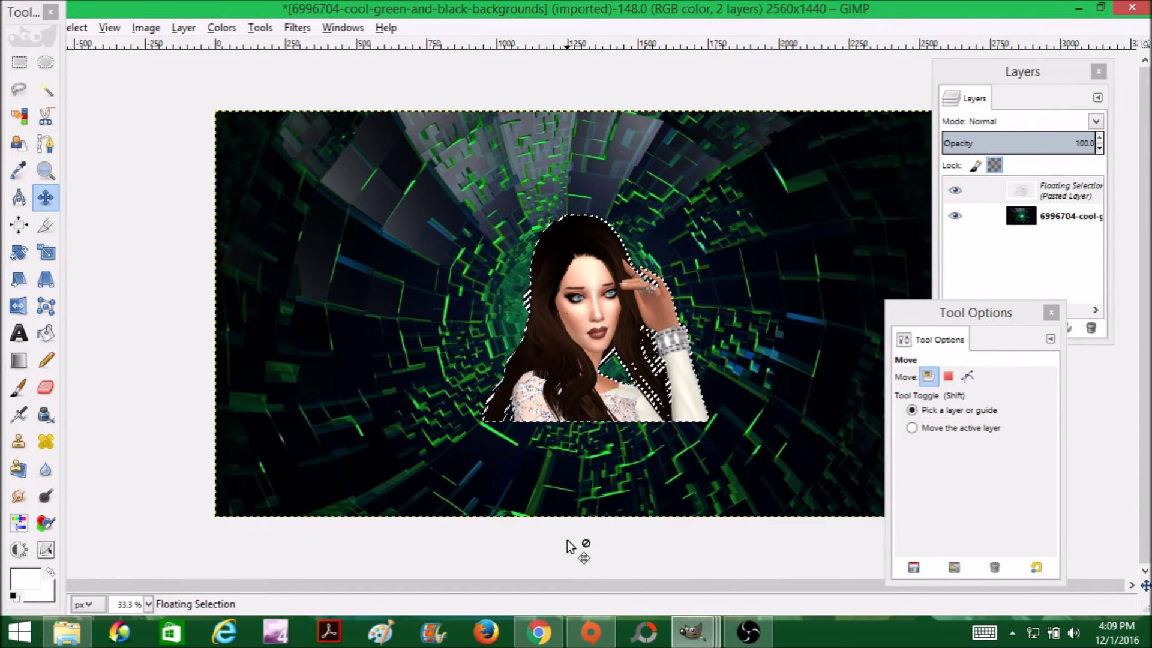
# Step: Try scaling the pasted portrait to 2405 × 545 px with width and height unlinked, and undo the distortion
pyautogui.click(48, 254)
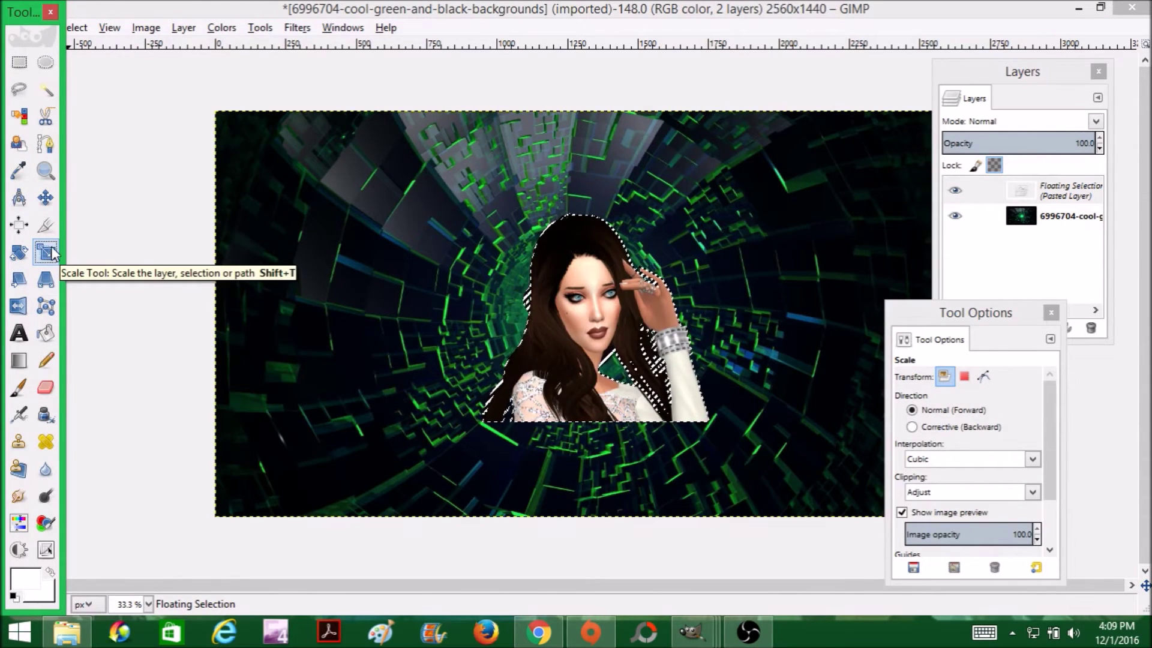
pyautogui.click(643, 316)
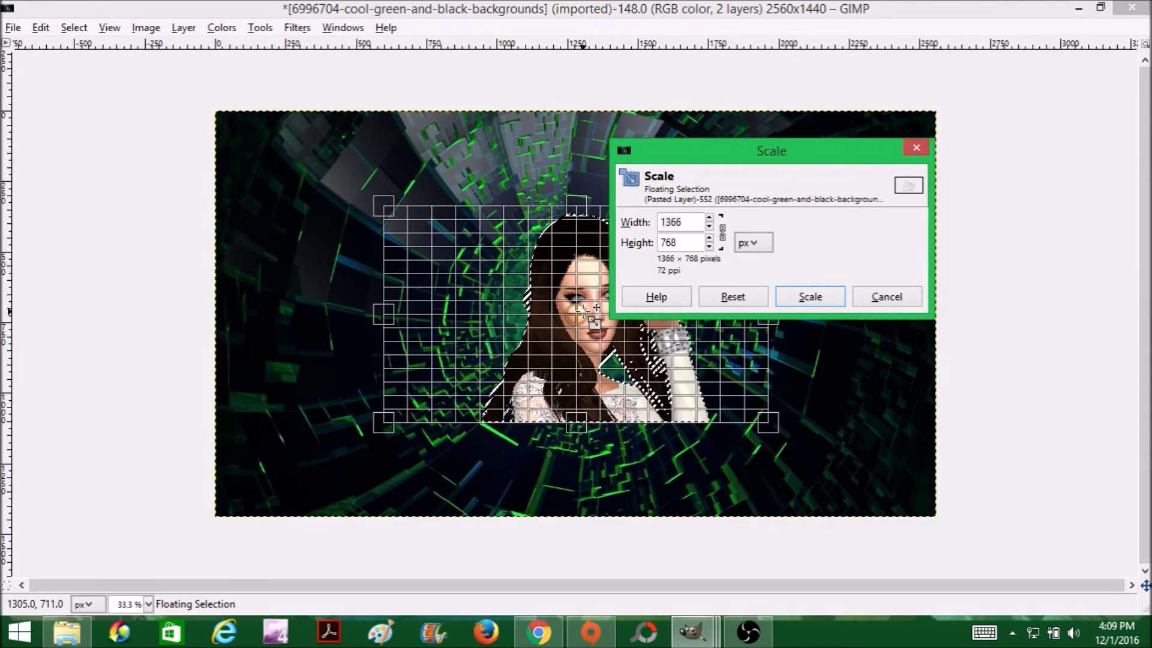
pyautogui.moveTo(842, 160); pyautogui.dragTo(1029, 128)
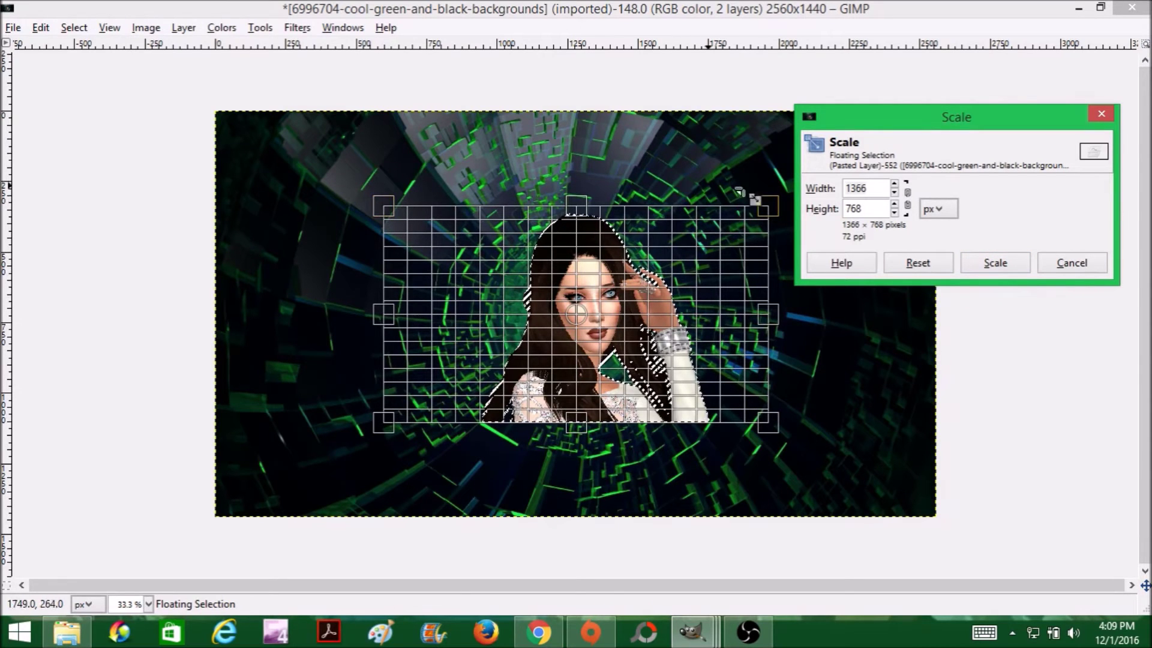
pyautogui.moveTo(432, 226); pyautogui.dragTo(154, 361)
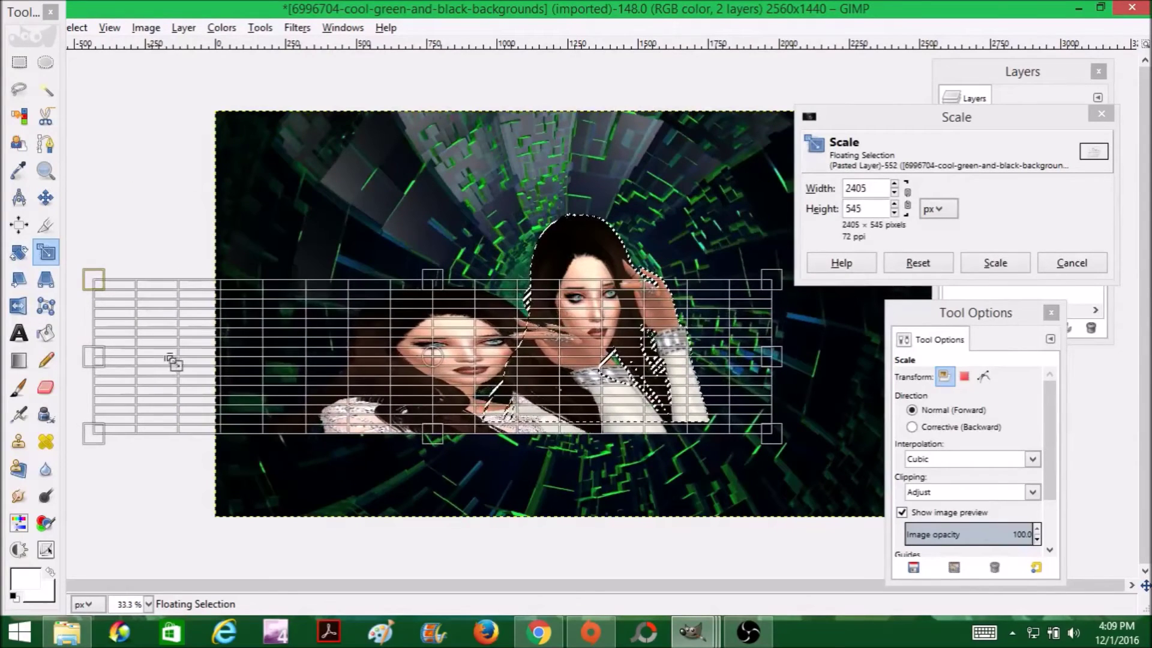
pyautogui.click(995, 263)
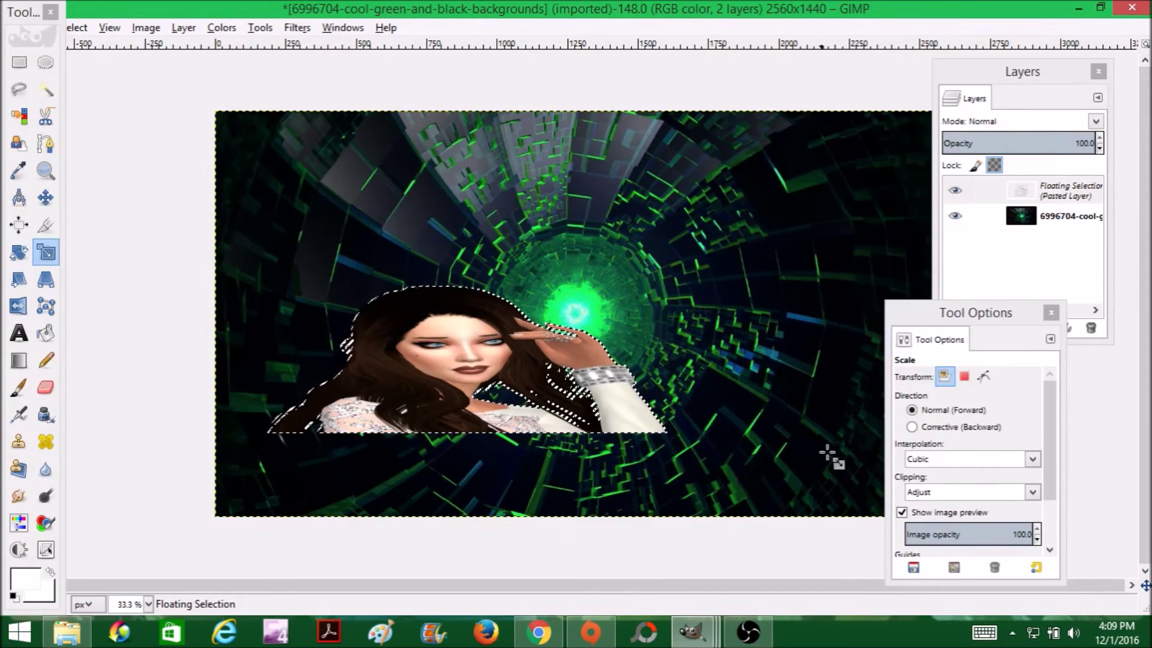
pyautogui.hotkey('ctrl', 'z')
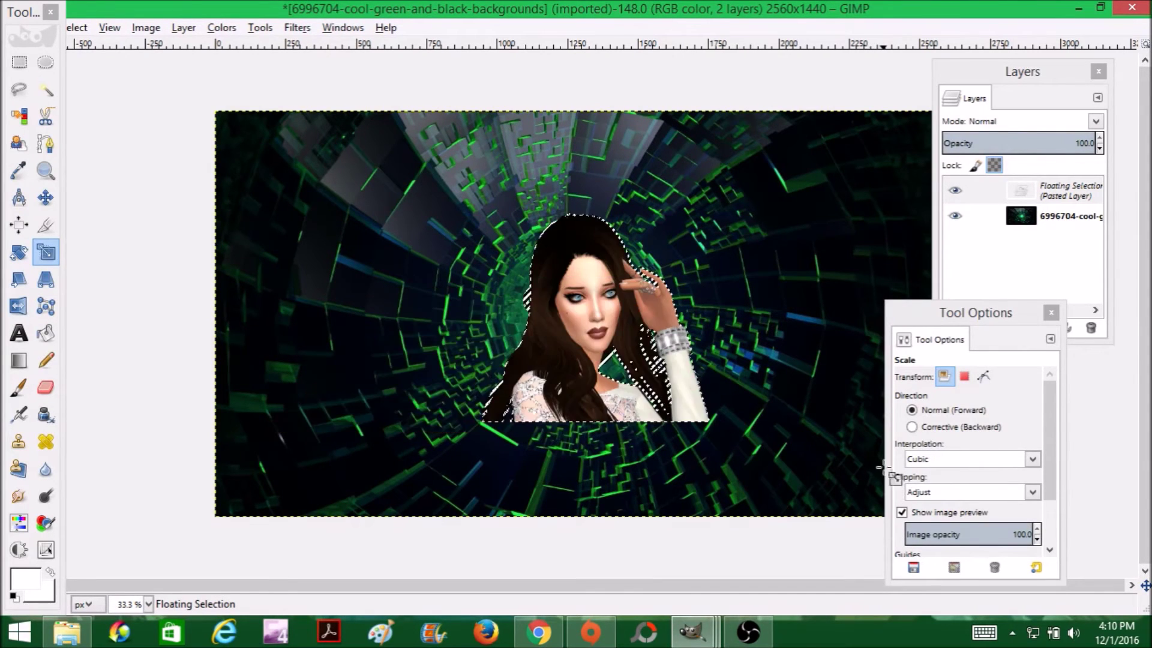
# Step: Scale the pasted portrait to 2561 × 1440 px with linked proportions, resting it on the background's bottom edge toward the left
pyautogui.click(593, 316)
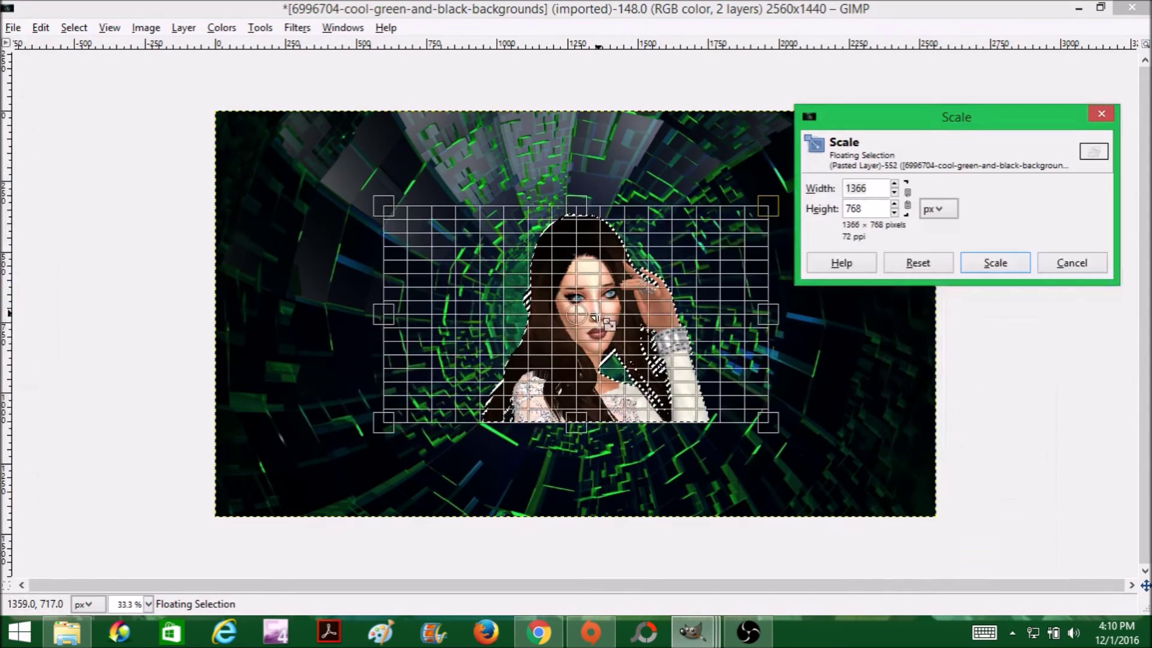
pyautogui.click(909, 207)
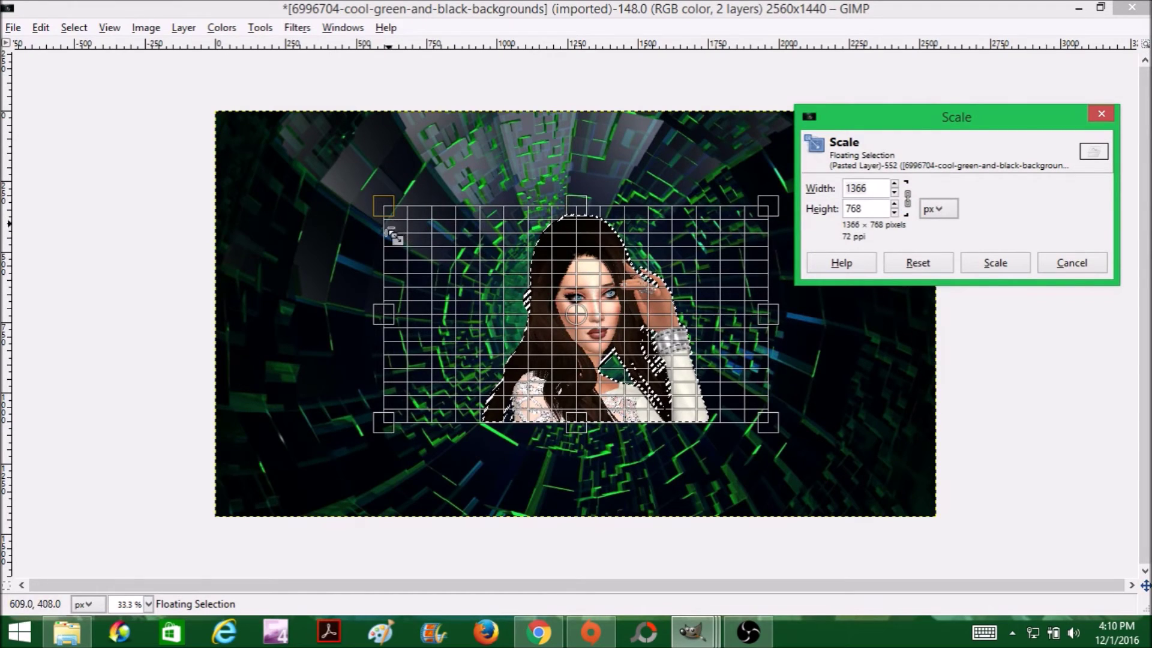
pyautogui.press('Tab')
pyautogui.moveTo(391, 237)
pyautogui.mouseDown()
pyautogui.moveTo(318, 190)
pyautogui.moveTo(388, 236)
pyautogui.mouseUp()
pyautogui.moveTo(473, 251); pyautogui.dragTo(178, 113)
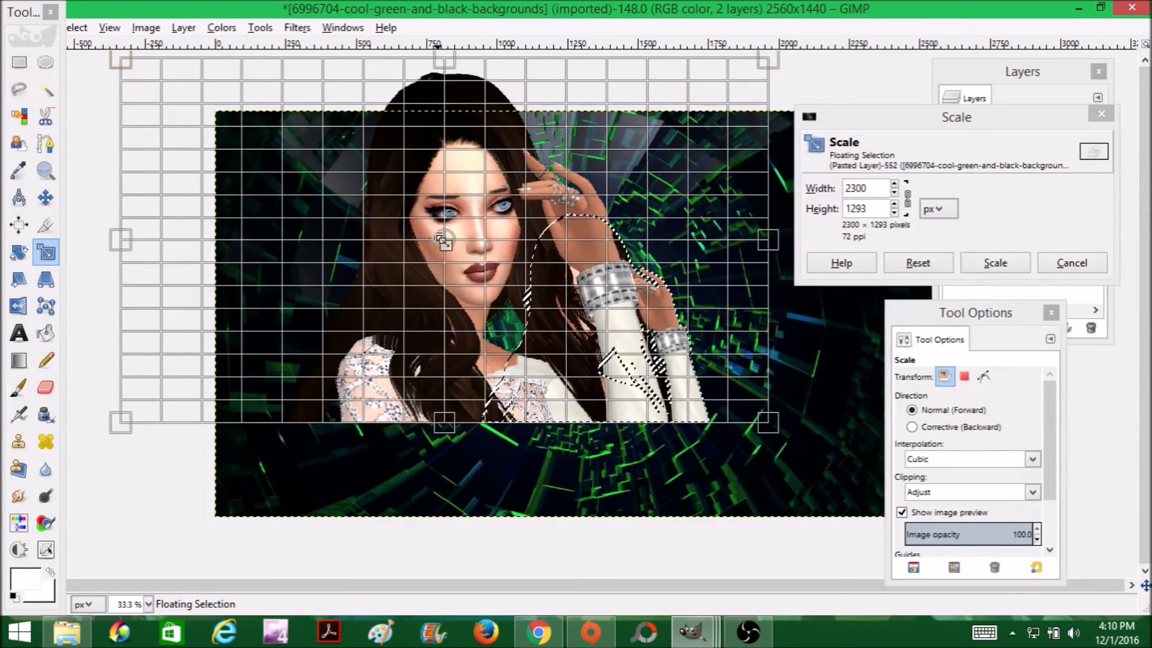
pyautogui.moveTo(444, 240); pyautogui.dragTo(368, 337)
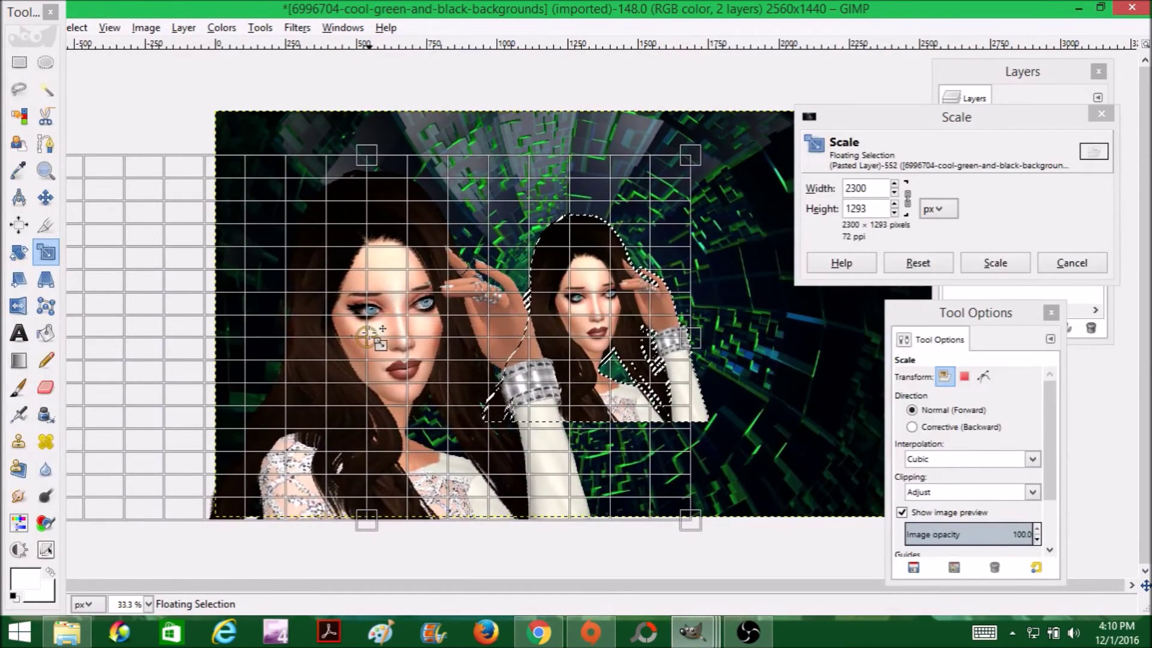
pyautogui.moveTo(687, 191); pyautogui.dragTo(760, 147)
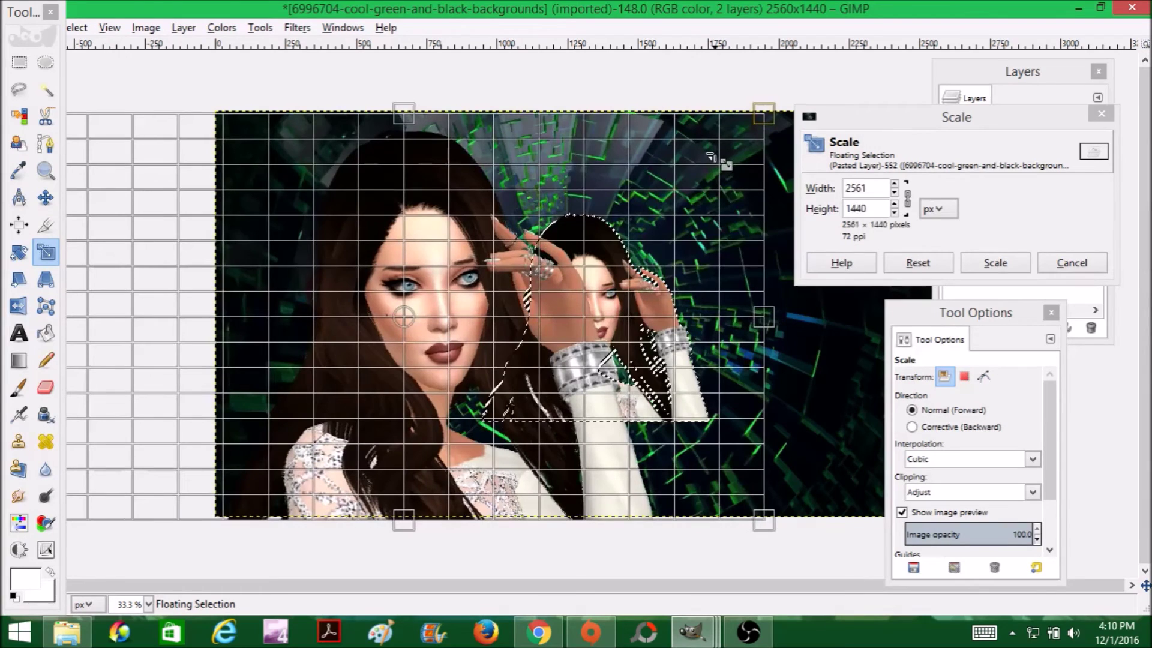
pyautogui.click(1002, 263)
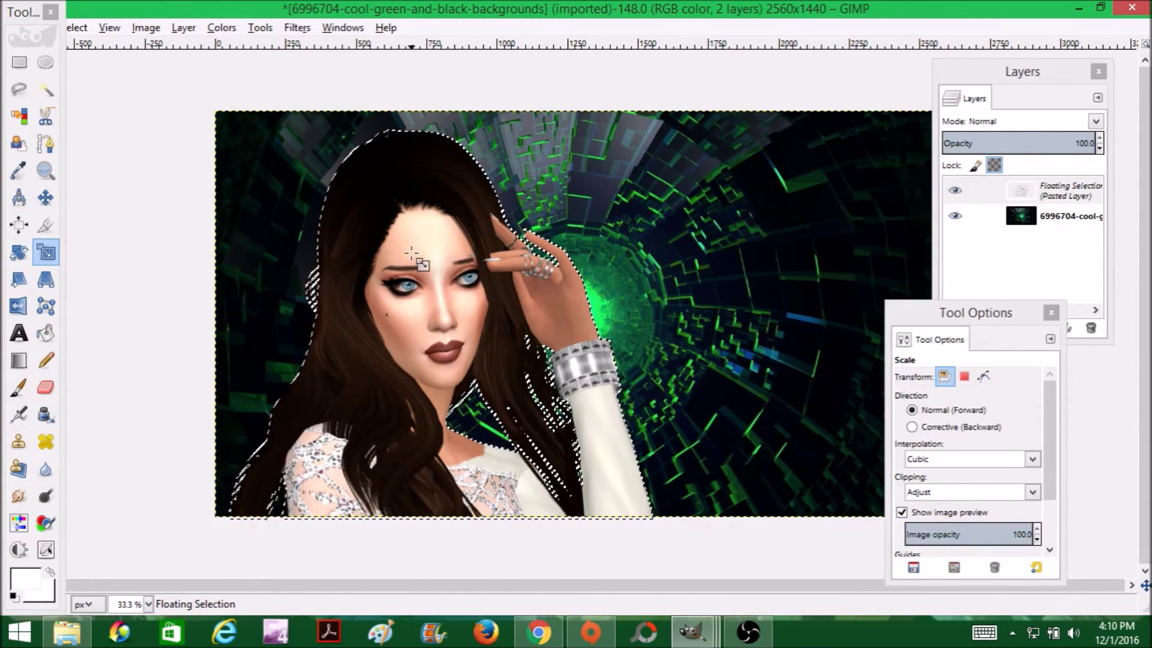
# Step: Scale the floating portrait down slightly, keeping its base on the background's bottom edge
pyautogui.press('Tab')
pyautogui.click(660, 544)
pyautogui.press('Tab')
pyautogui.moveTo(755, 123); pyautogui.dragTo(699, 157)
pyautogui.click(995, 262)
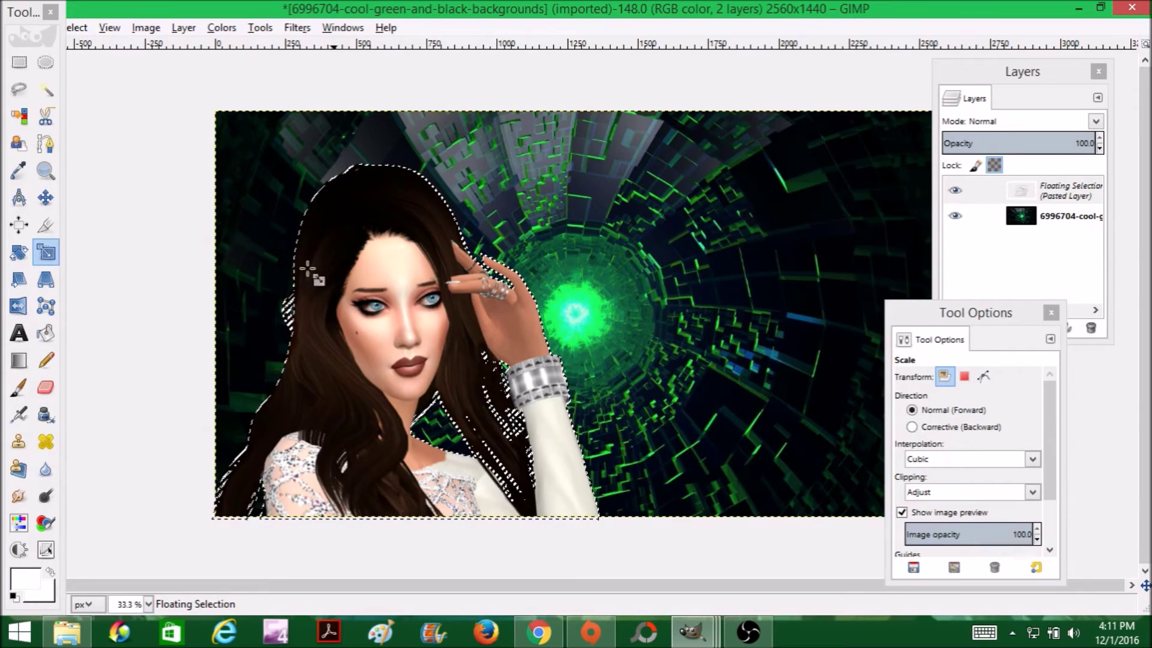
# Step: Move the portrait flush against the background's left edge and anchor it to the background layer
pyautogui.click(56, 197)
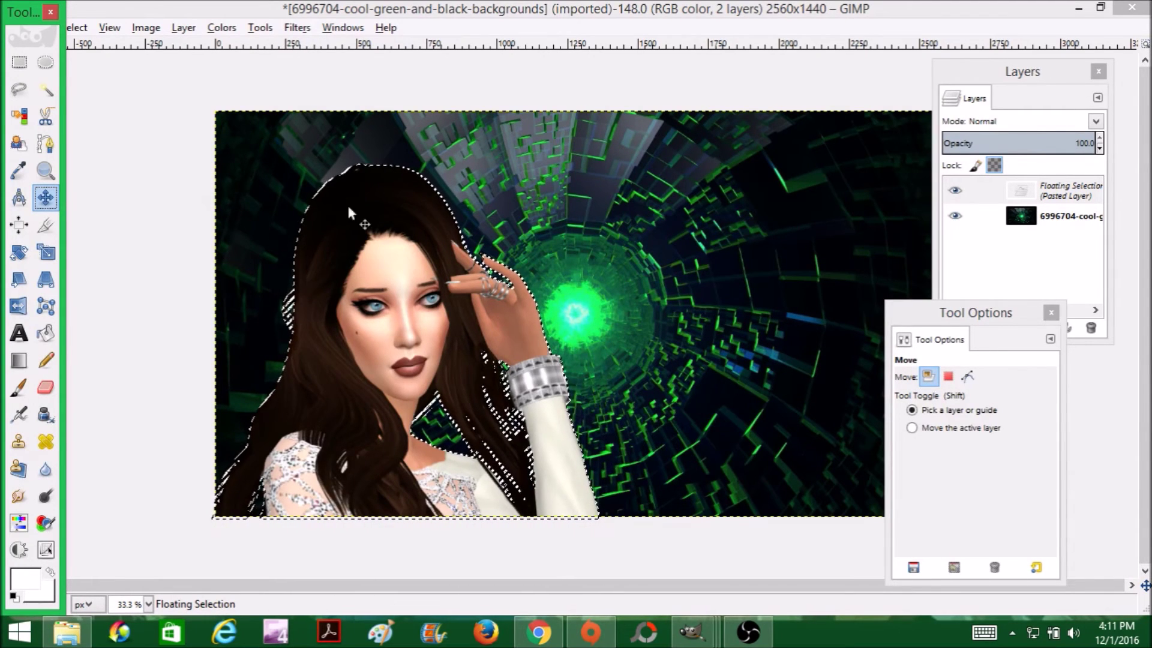
pyautogui.moveTo(412, 315); pyautogui.dragTo(715, 317)
pyautogui.moveTo(519, 263); pyautogui.dragTo(404, 312)
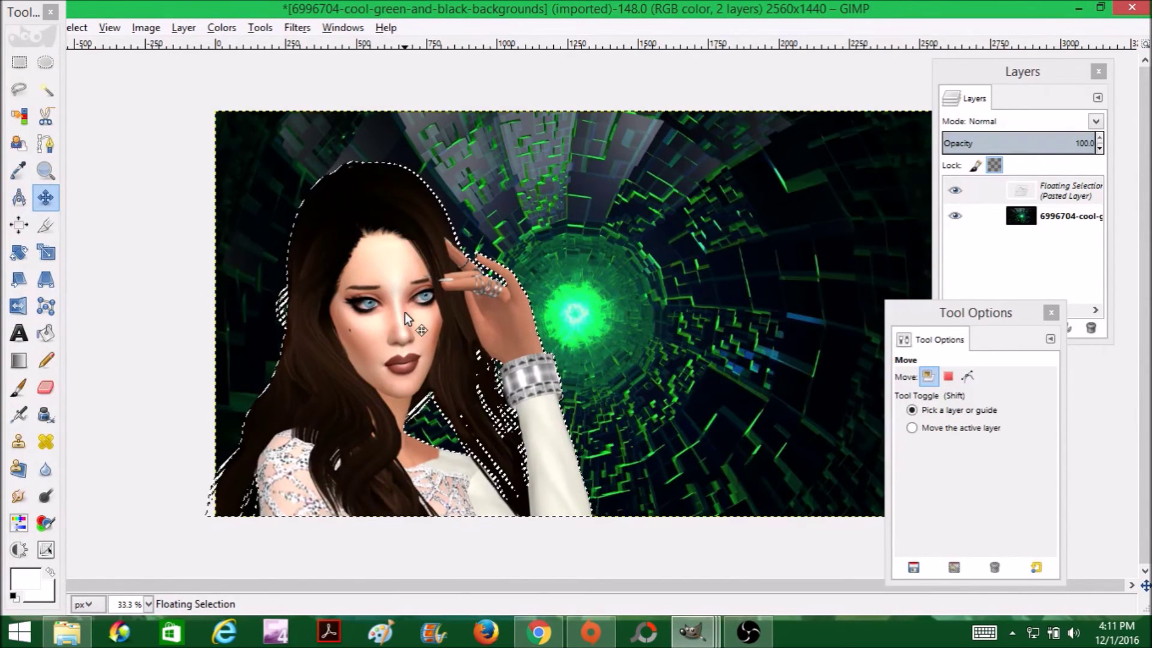
pyautogui.click(626, 207)
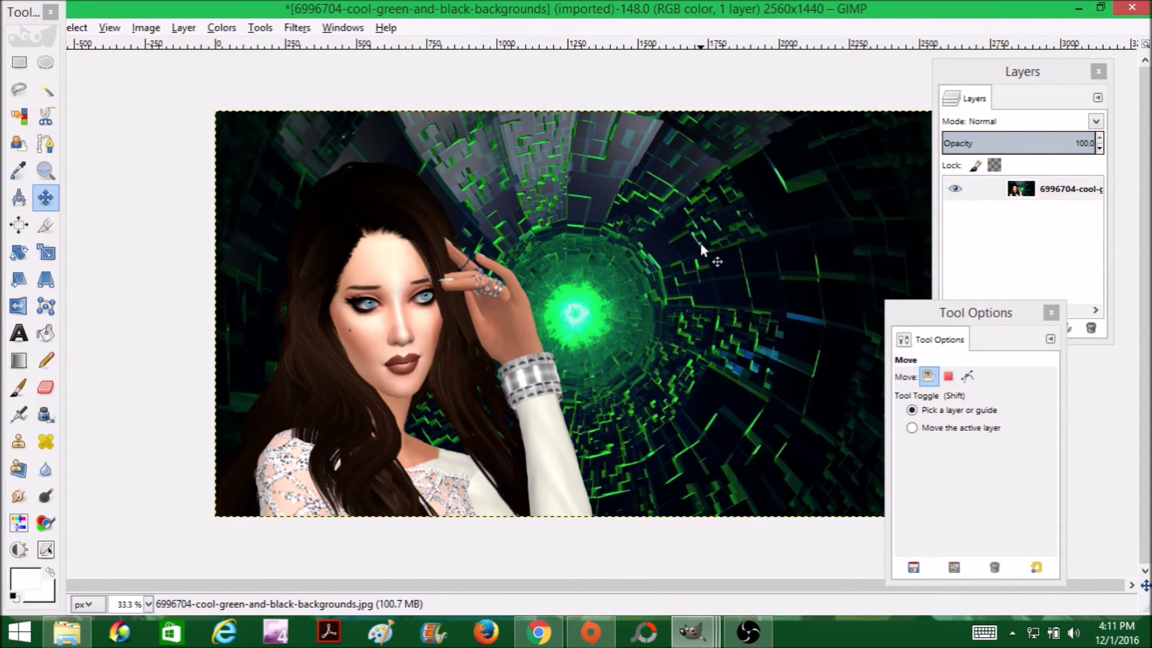
# Step: Export the composited image to the Desktop as Basicedit howtosims 4.jpg
pyautogui.moveTo(30, 15); pyautogui.dragTo(9, 60)
pyautogui.click(13, 27)
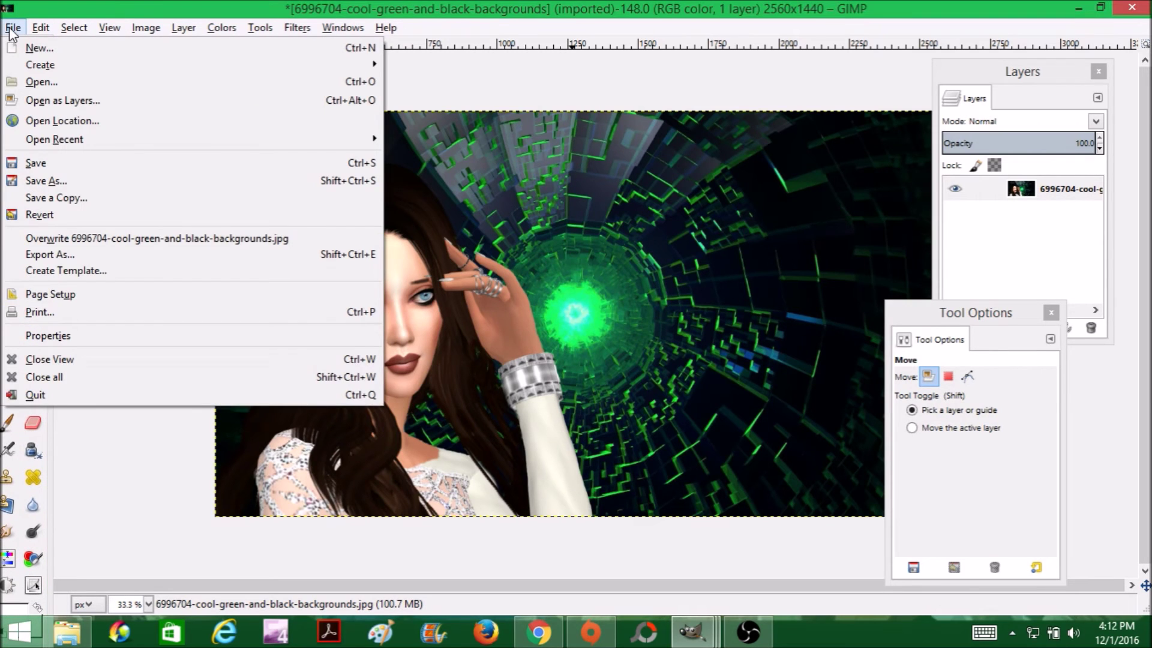
pyautogui.click(60, 254)
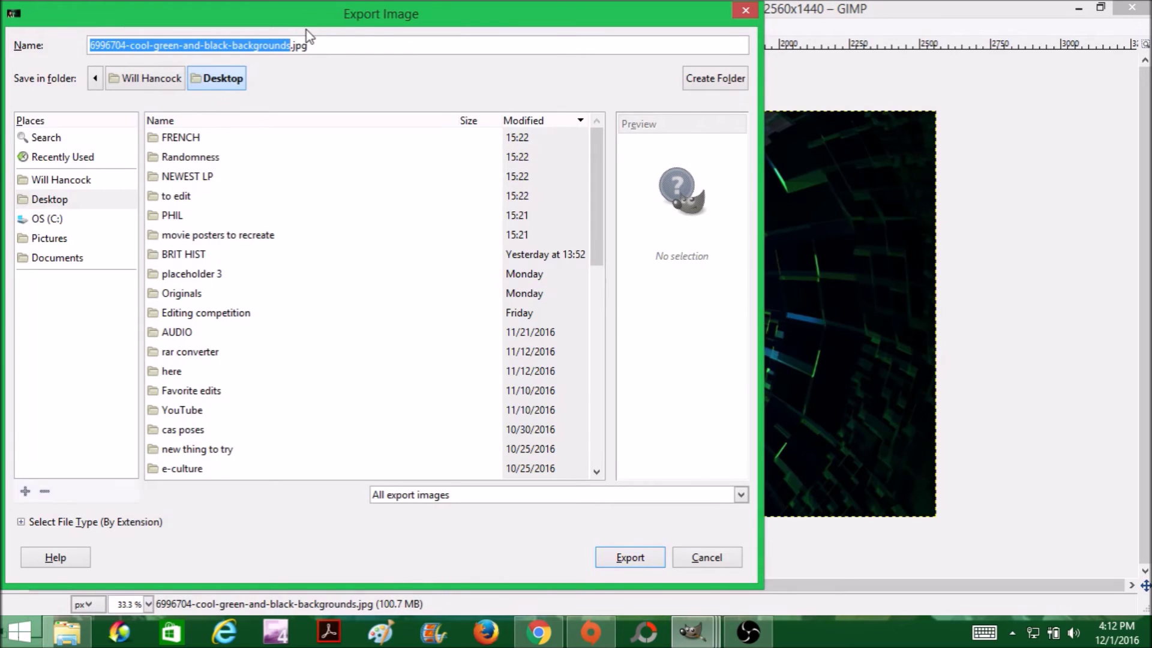
pyautogui.press('BackSpace')
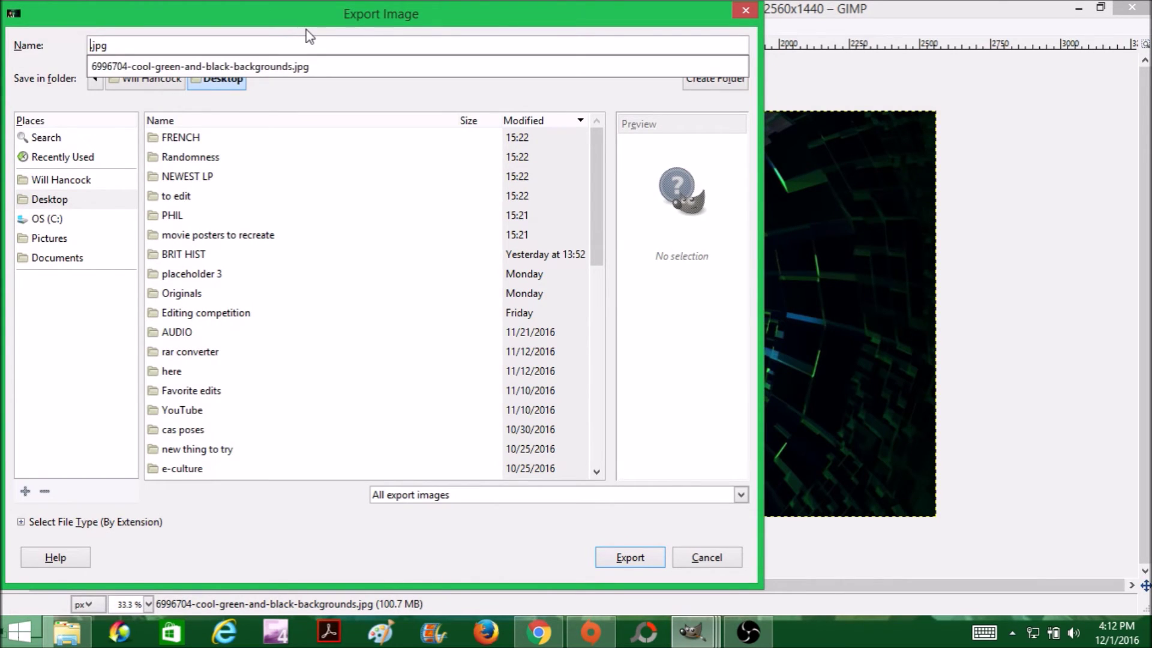
pyautogui.write('Basic')
pyautogui.press('BackSpace')
pyautogui.write('edit h')
pyautogui.write('owto')
pyautogui.write('sims 4')
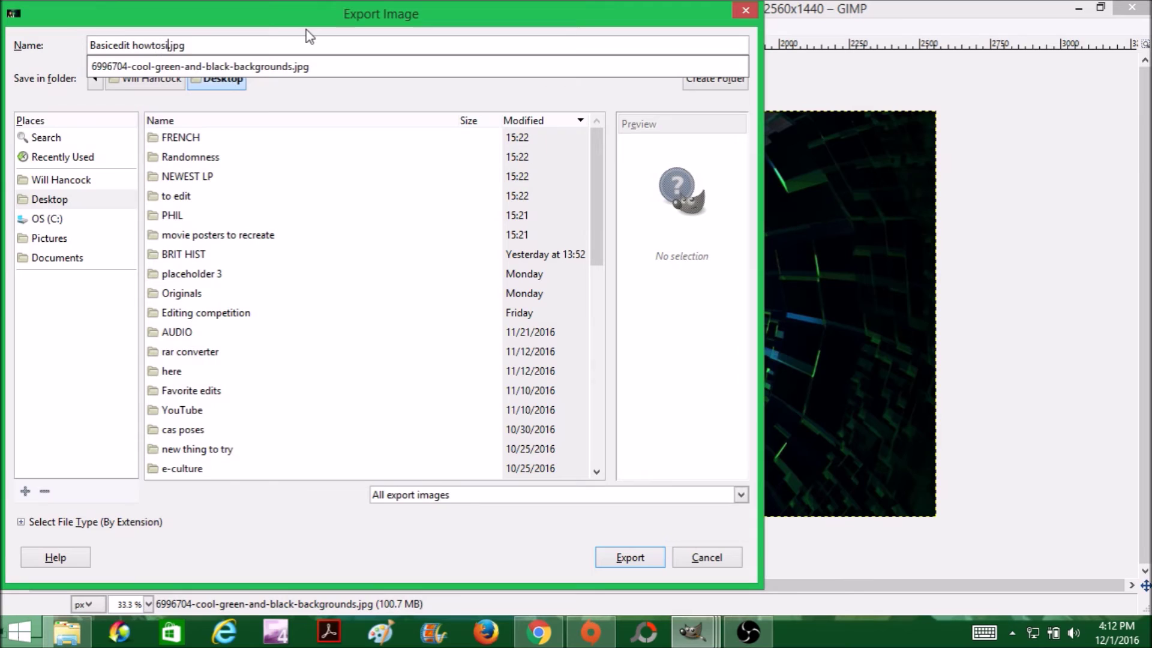
pyautogui.press('Return')
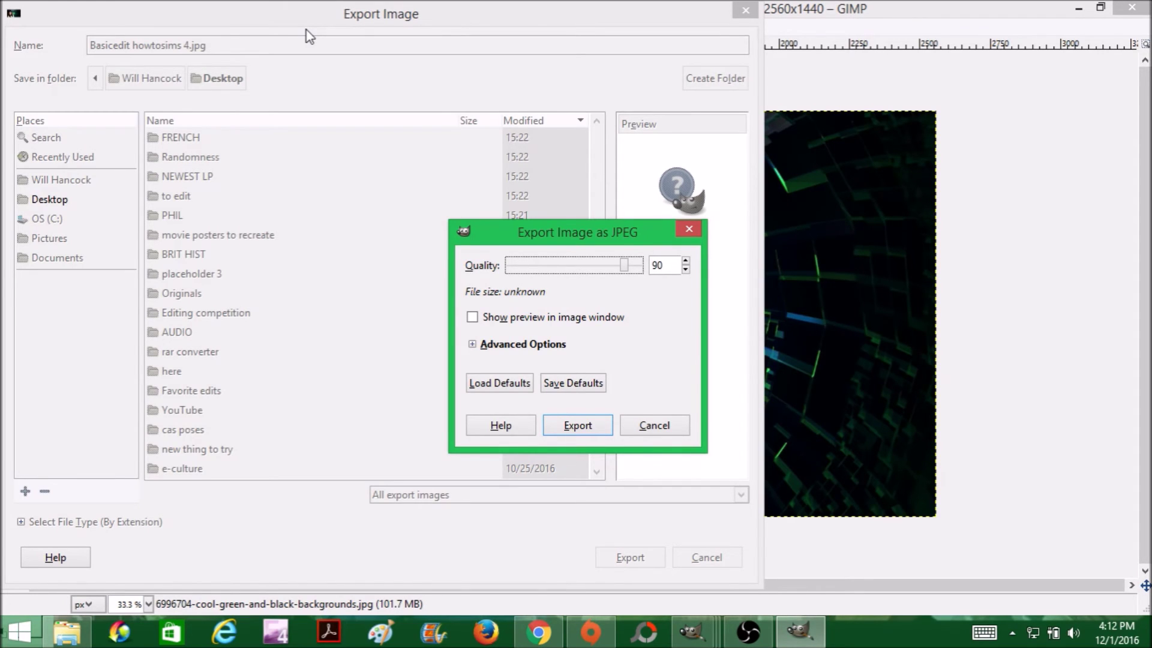
# Step: Raise the JPEG export quality by ten steps and complete the export
pyautogui.press('Right')
pyautogui.press('Right')
pyautogui.press('Right')
pyautogui.press('Right')
pyautogui.press('Right')
pyautogui.press('Right')
pyautogui.press('Right')
pyautogui.press('Right')
pyautogui.press('Right')
pyautogui.press('Right')
pyautogui.press('Return')
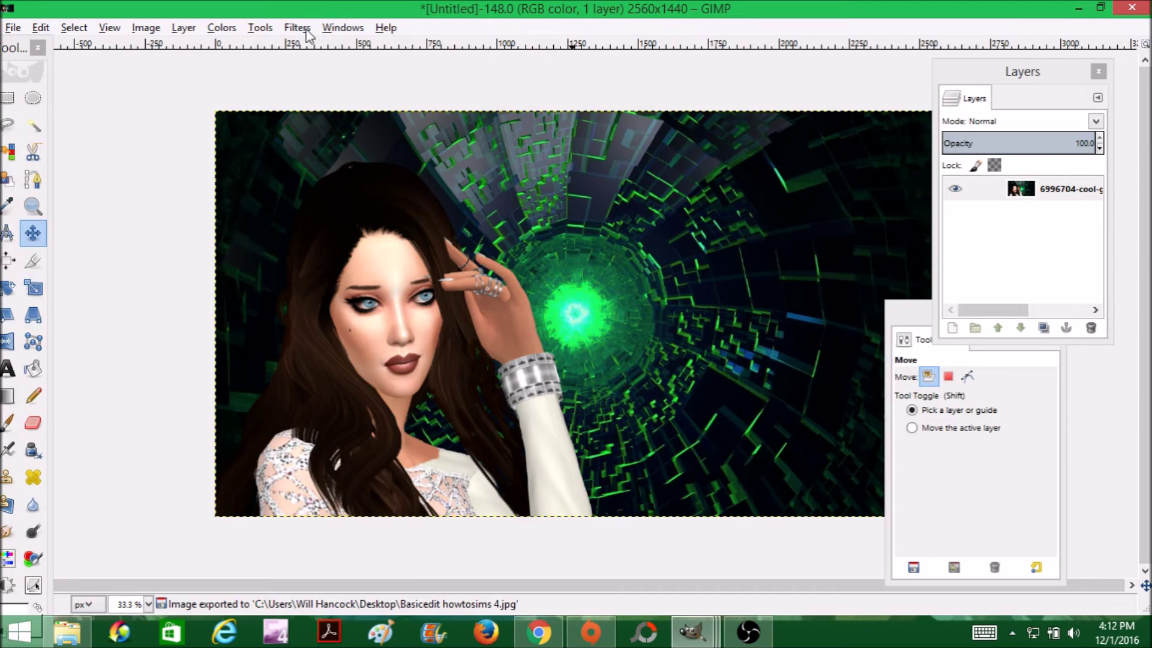
# Step: Switch to PhotoScape and open Basicedit howtosims 4.jpg from the Desktop in its Editor
pyautogui.click(647, 633)
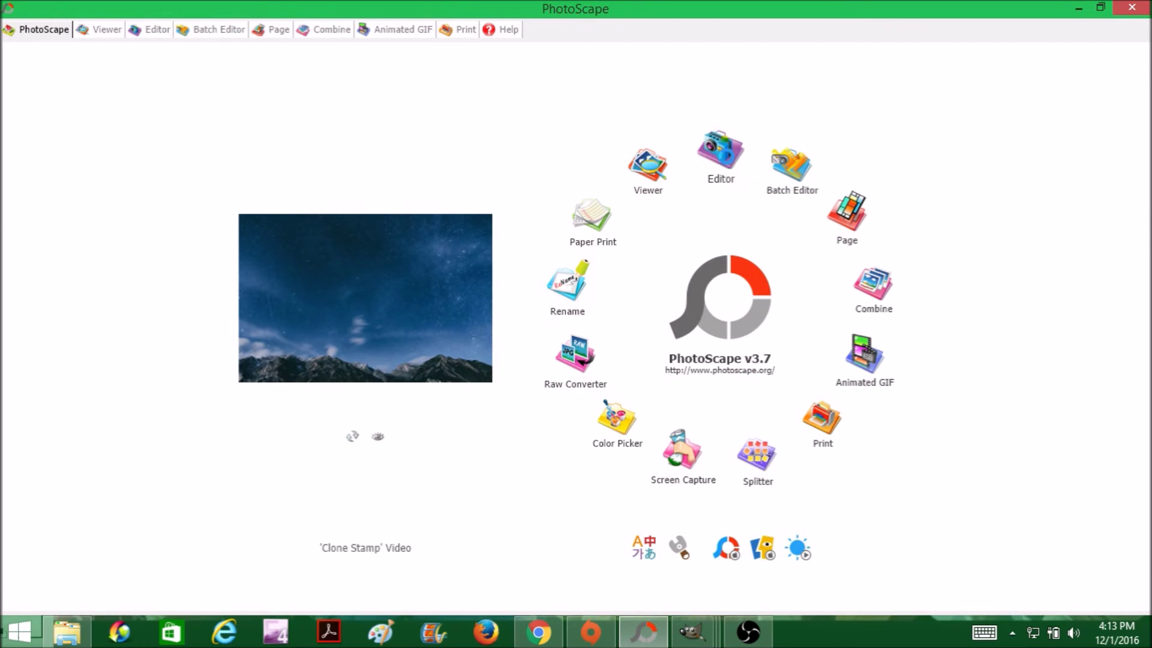
pyautogui.click(733, 162)
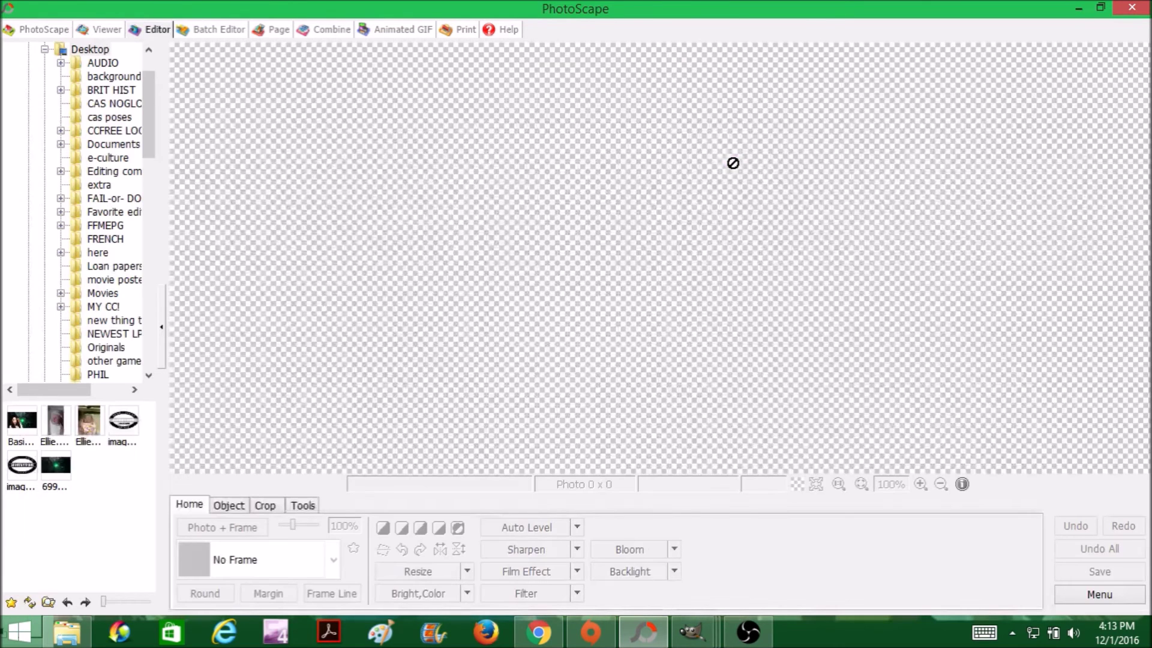
pyautogui.click(22, 422)
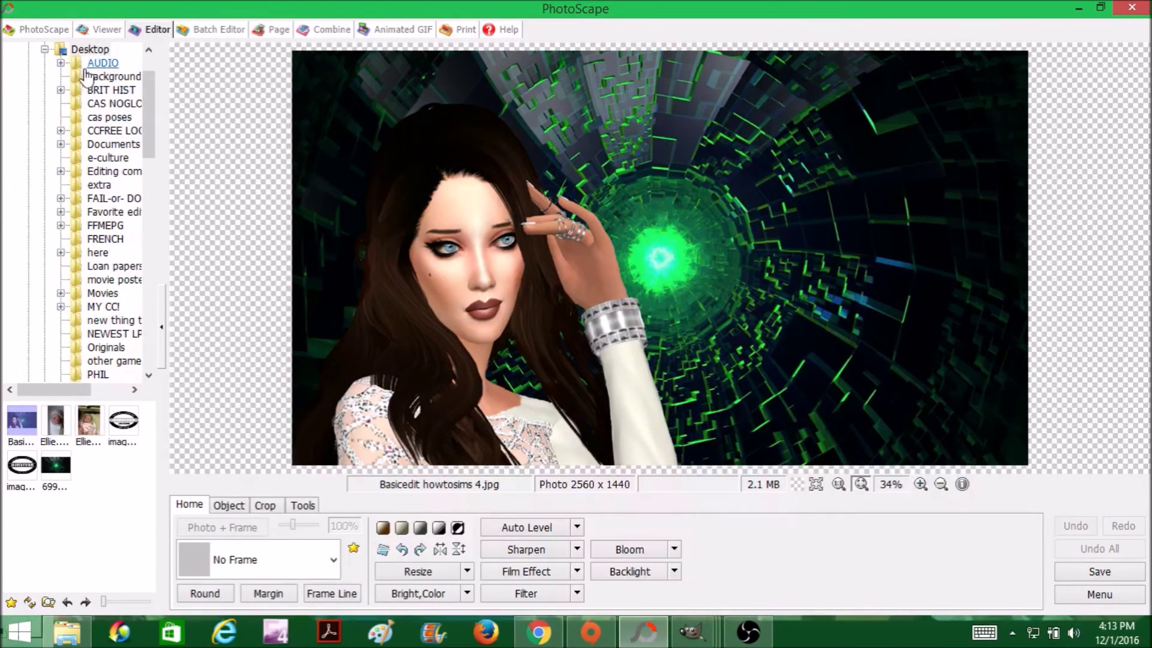
pyautogui.moveTo(155, 99); pyautogui.dragTo(155, 151)
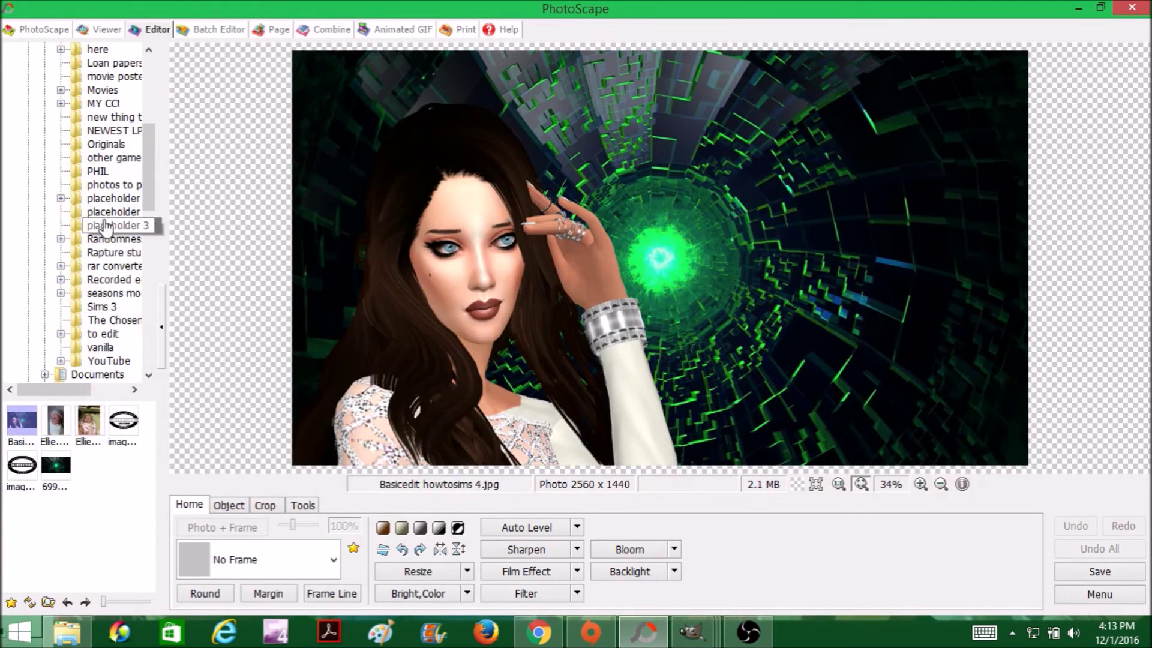
pyautogui.click(102, 238)
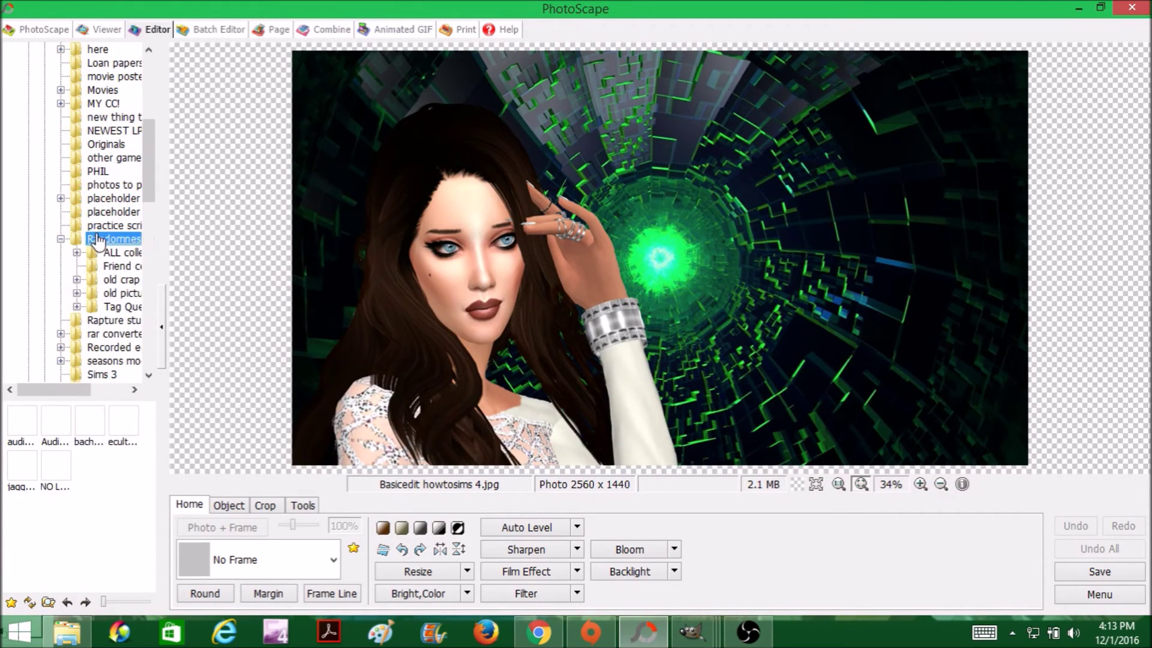
pyautogui.click(101, 227)
pyautogui.click(106, 210)
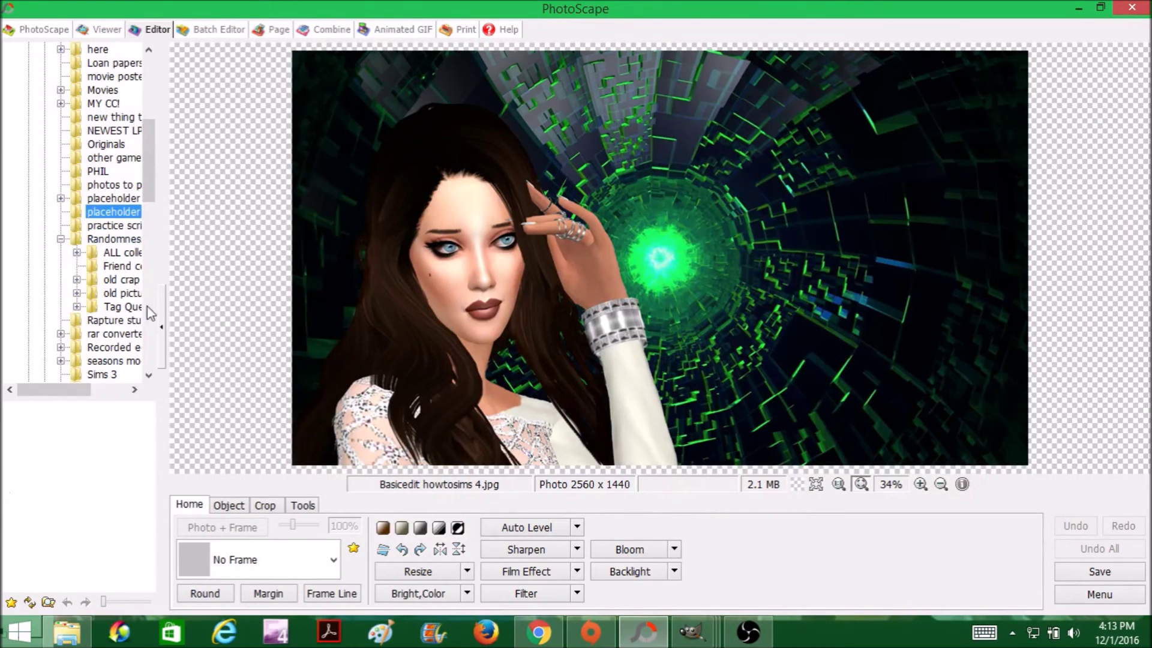
pyautogui.moveTo(149, 191); pyautogui.dragTo(149, 139)
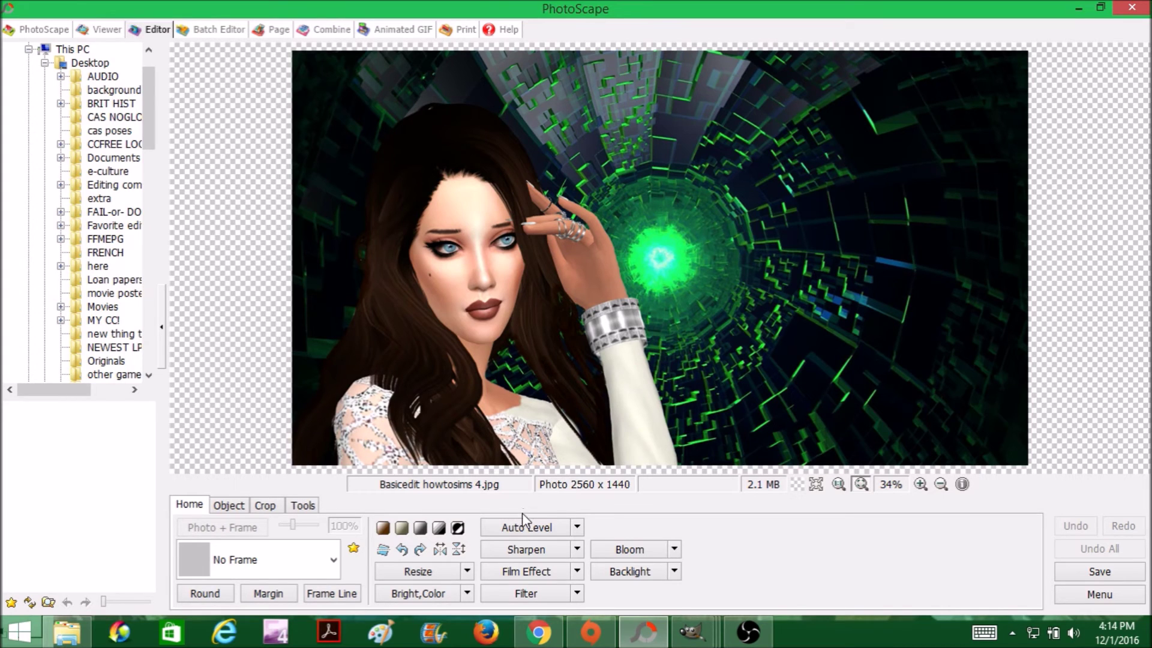
# Step: Sharpen the photo with radius 1.6 and amount 30%, and apply the CT1 film effect at Middle strength
pyautogui.click(526, 549)
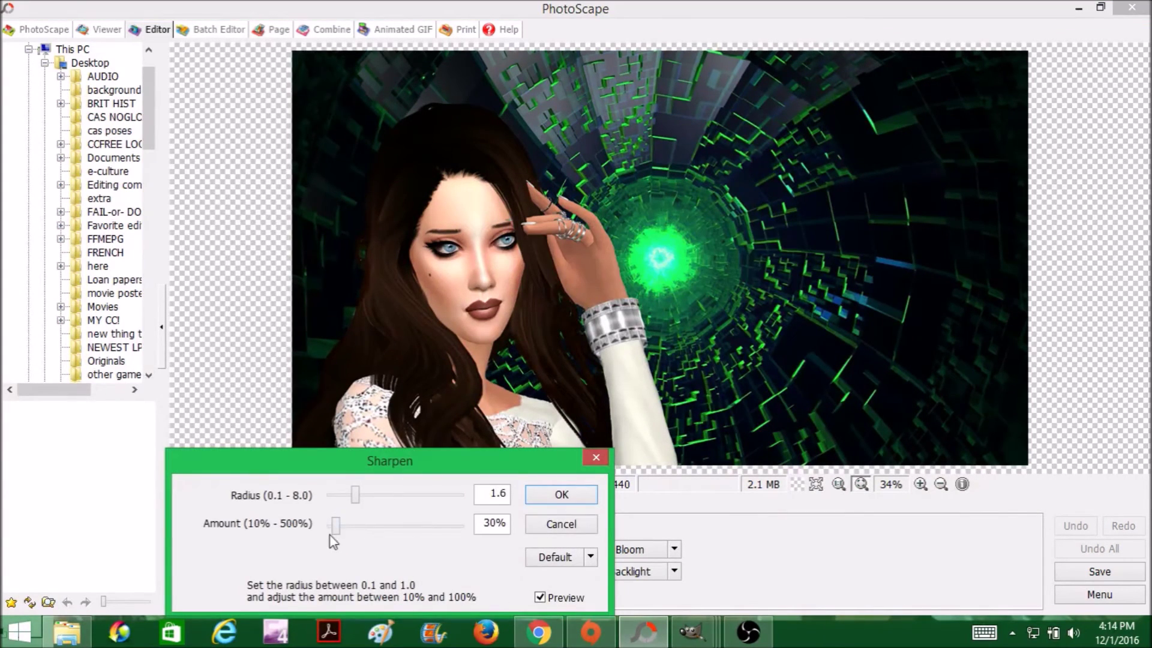
pyautogui.click(560, 498)
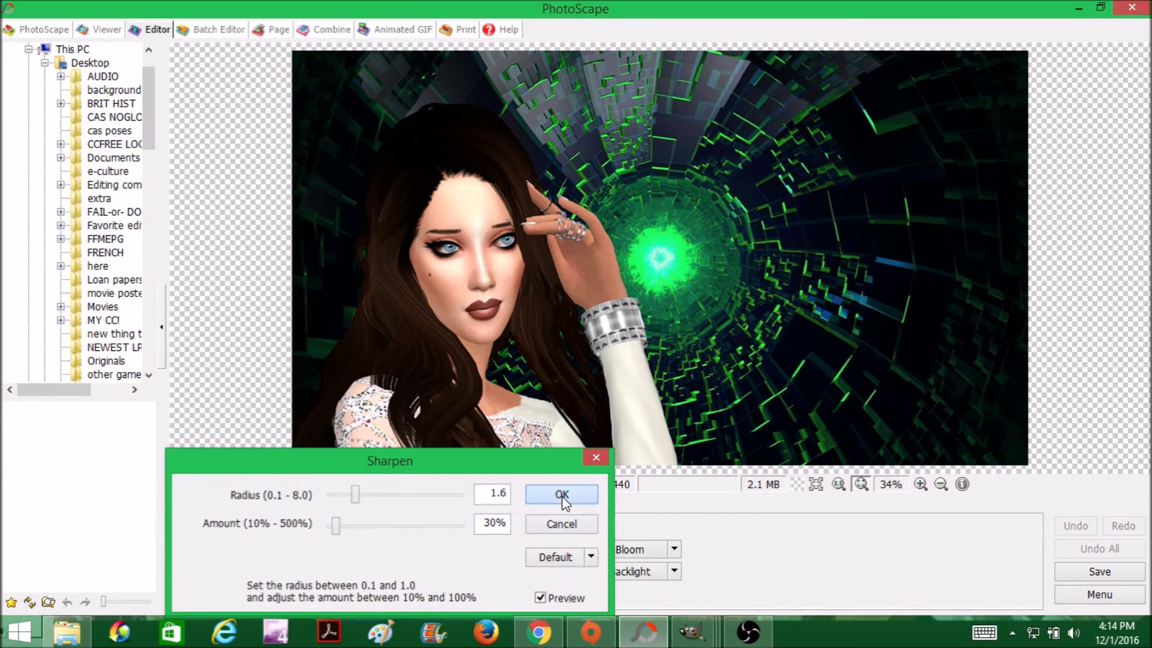
pyautogui.click(542, 566)
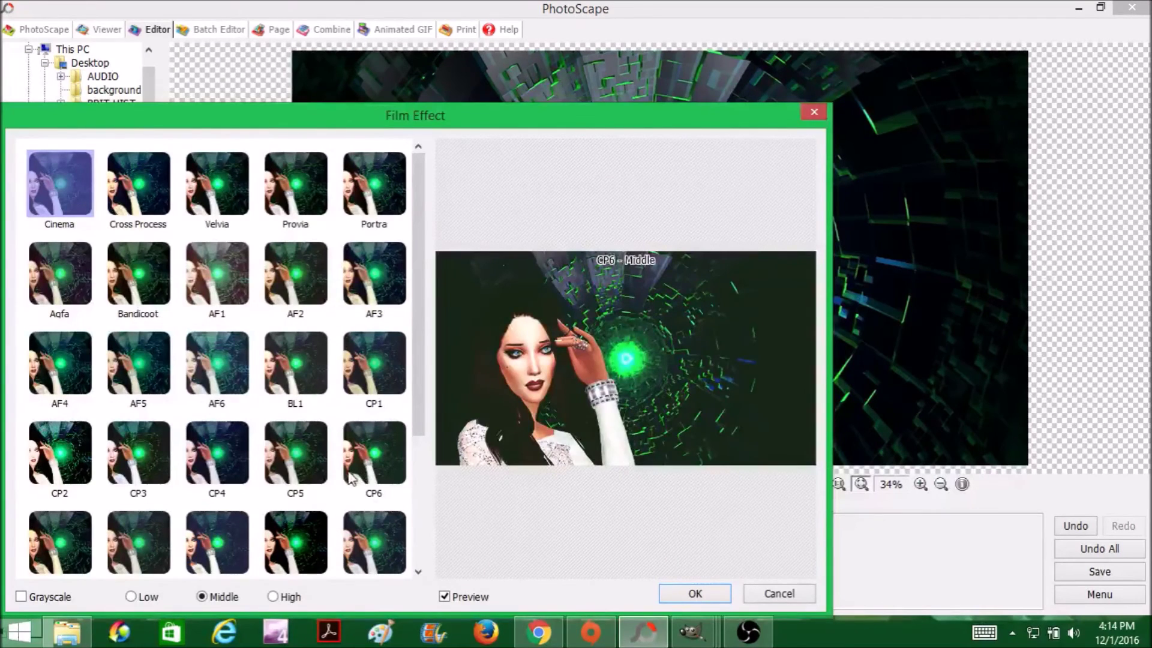
pyautogui.click(302, 549)
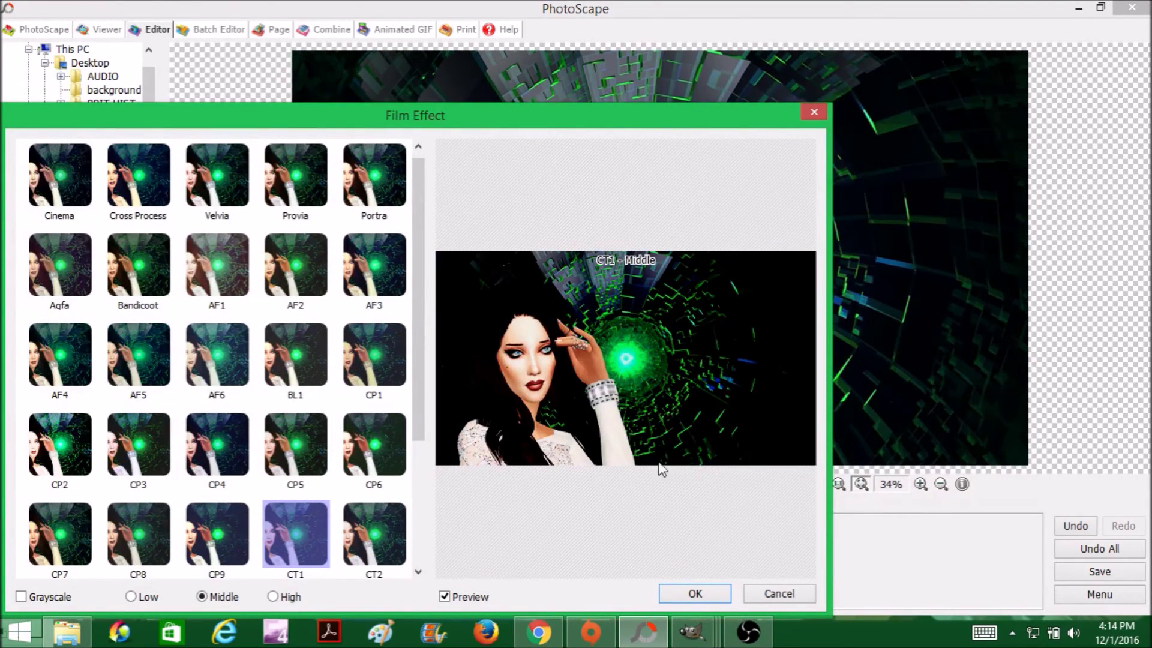
pyautogui.click(691, 594)
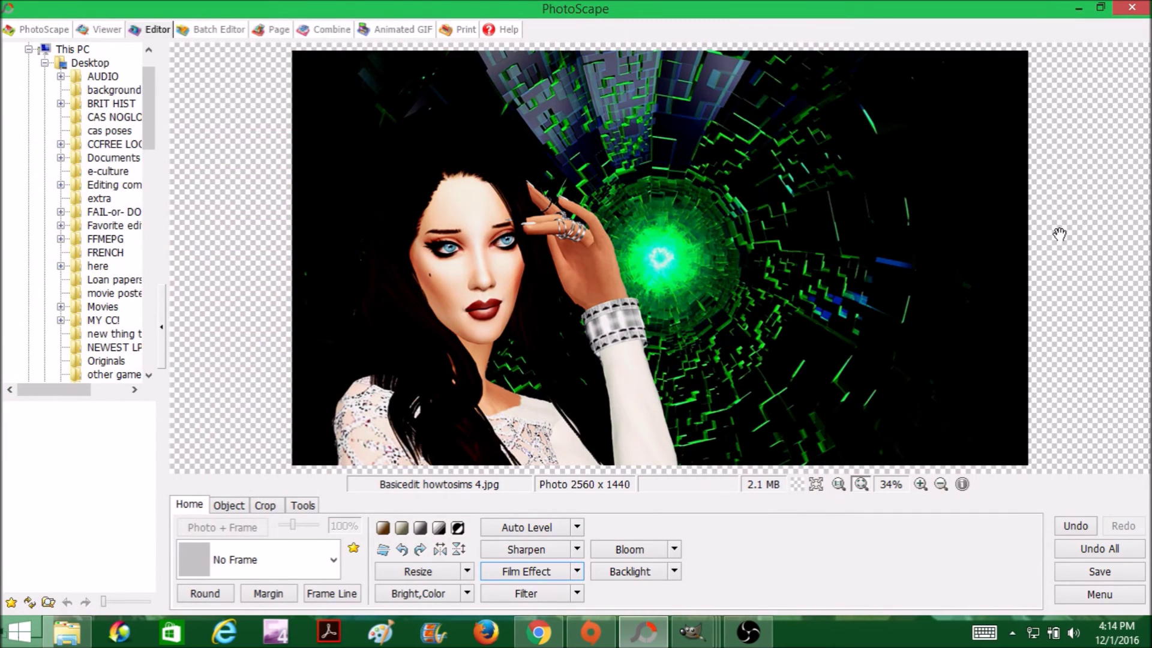
# Step: Try the Blur - High effect brush over the portrait's eyes, nose and lips, and undo the strokes while keeping the film effect
pyautogui.click(293, 507)
pyautogui.click(377, 595)
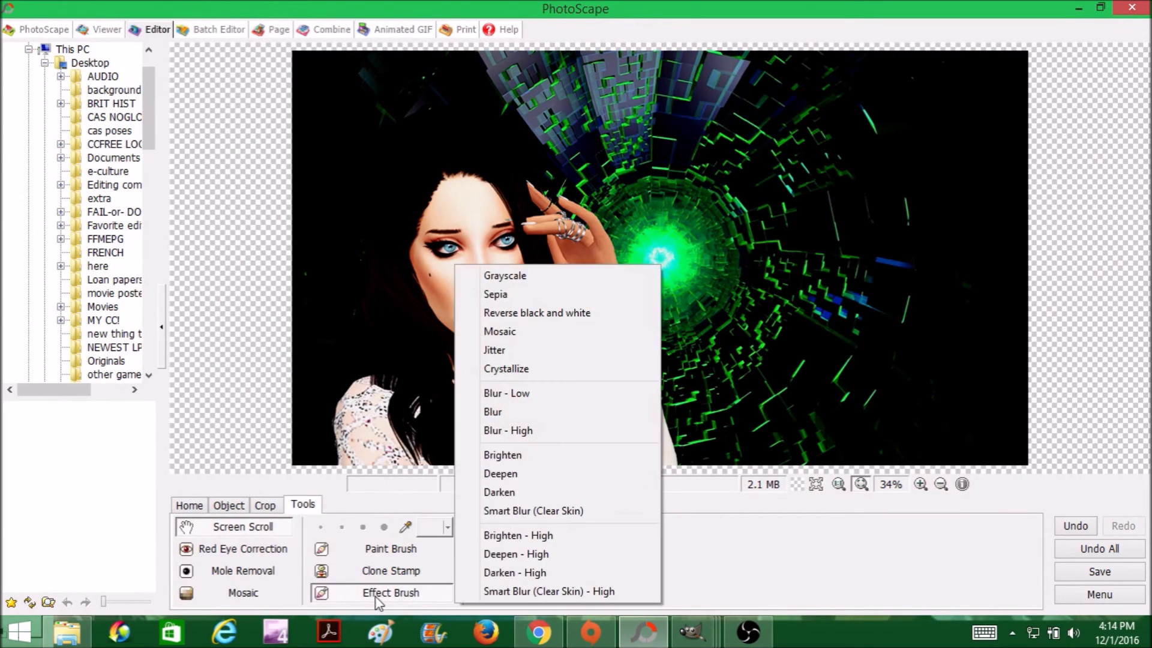
pyautogui.click(543, 429)
pyautogui.moveTo(447, 243); pyautogui.dragTo(498, 238)
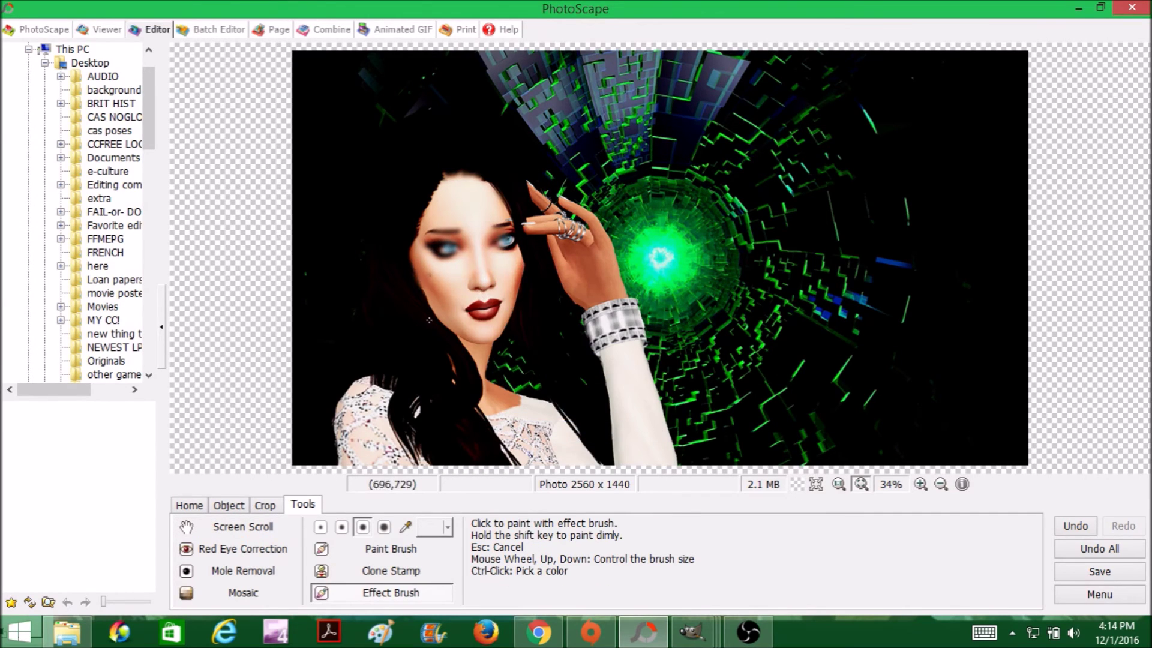
pyautogui.moveTo(474, 282)
pyautogui.mouseDown()
pyautogui.moveTo(486, 324)
pyautogui.moveTo(471, 359)
pyautogui.mouseUp()
pyautogui.moveTo(504, 210); pyautogui.dragTo(507, 249)
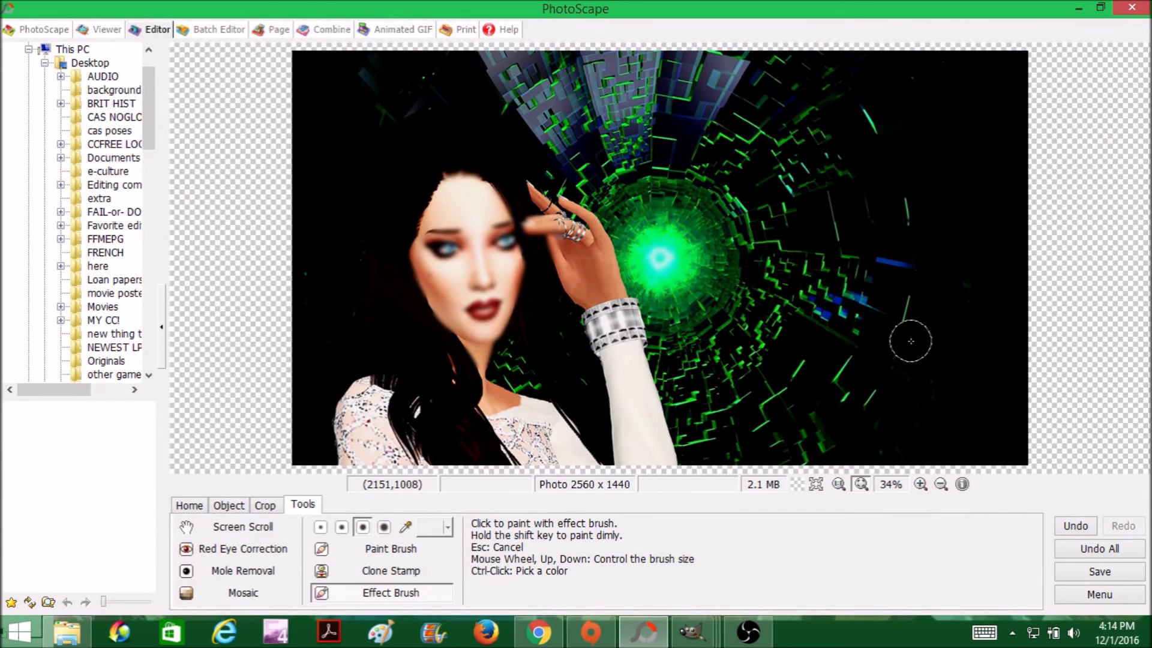
pyautogui.hotkey('ctrl', 'z')
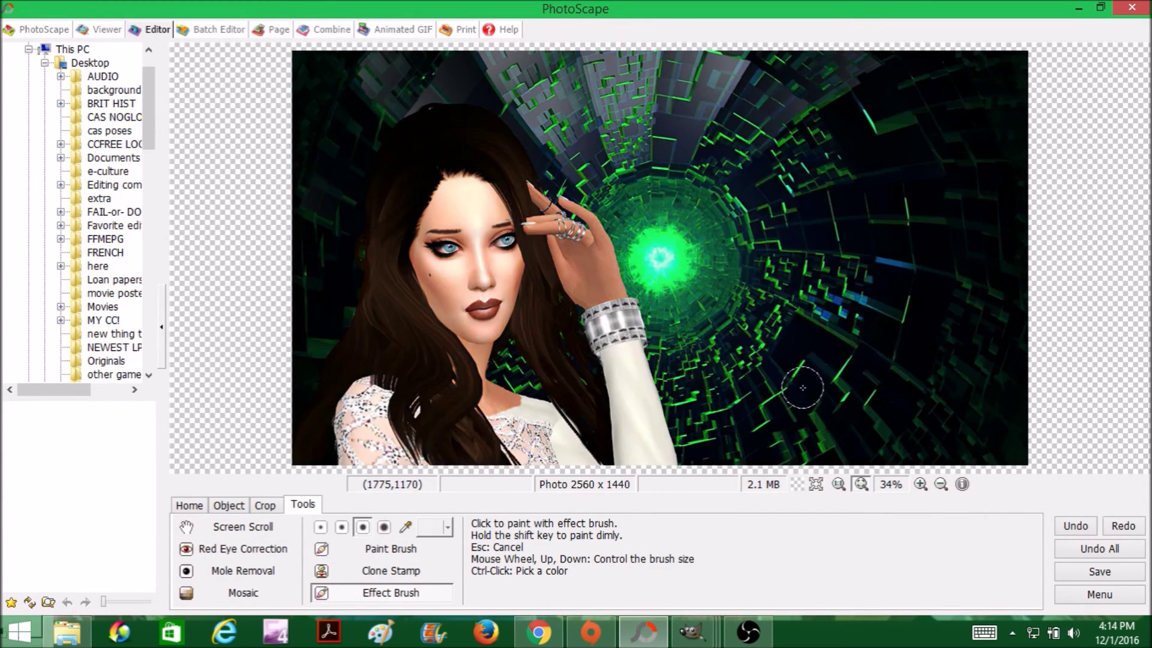
pyautogui.hotkey('ctrl', 'y')
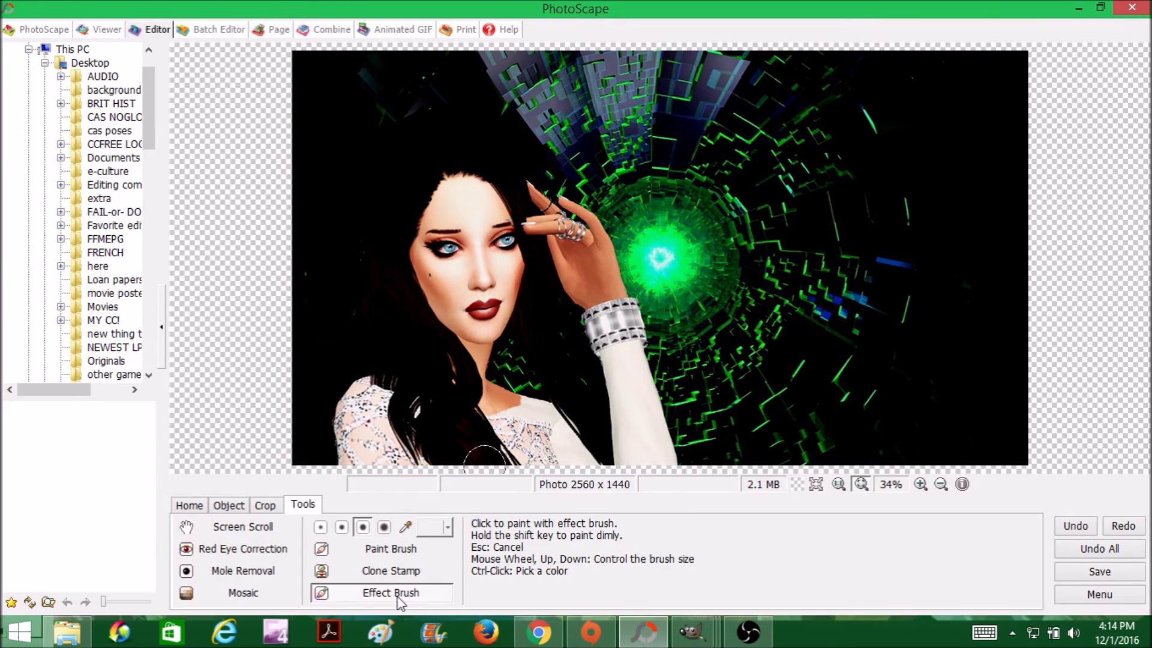
# Step: Try the Darken effect brush on the portrait's face and the green glow, and undo the strokes
pyautogui.click(397, 595)
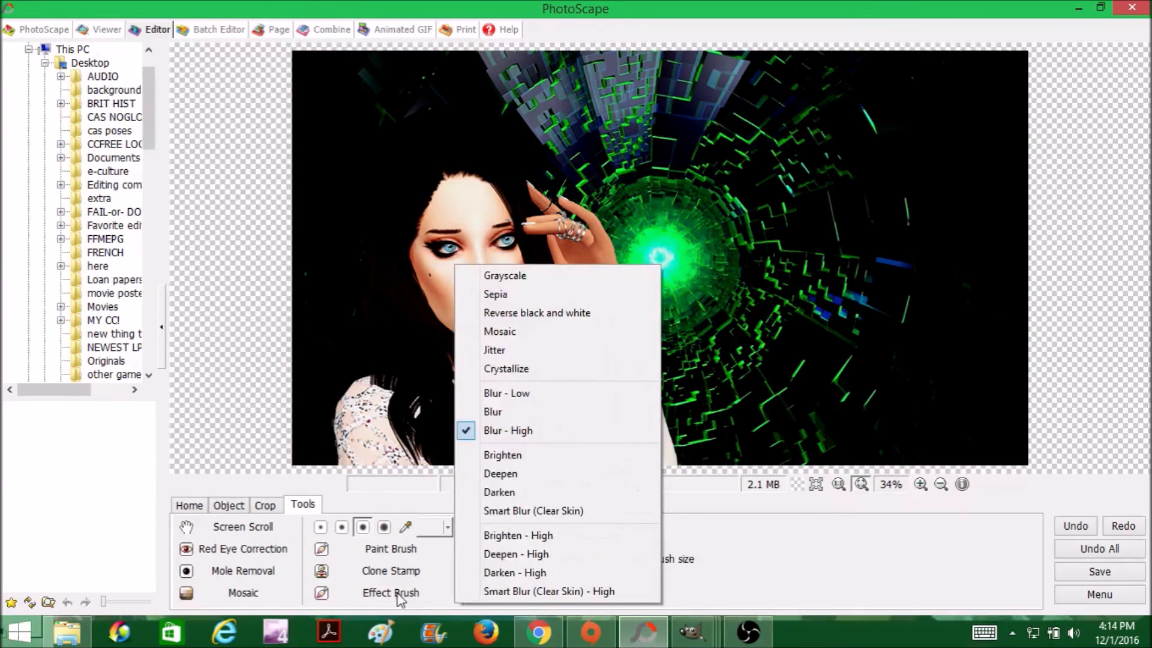
pyautogui.click(549, 474)
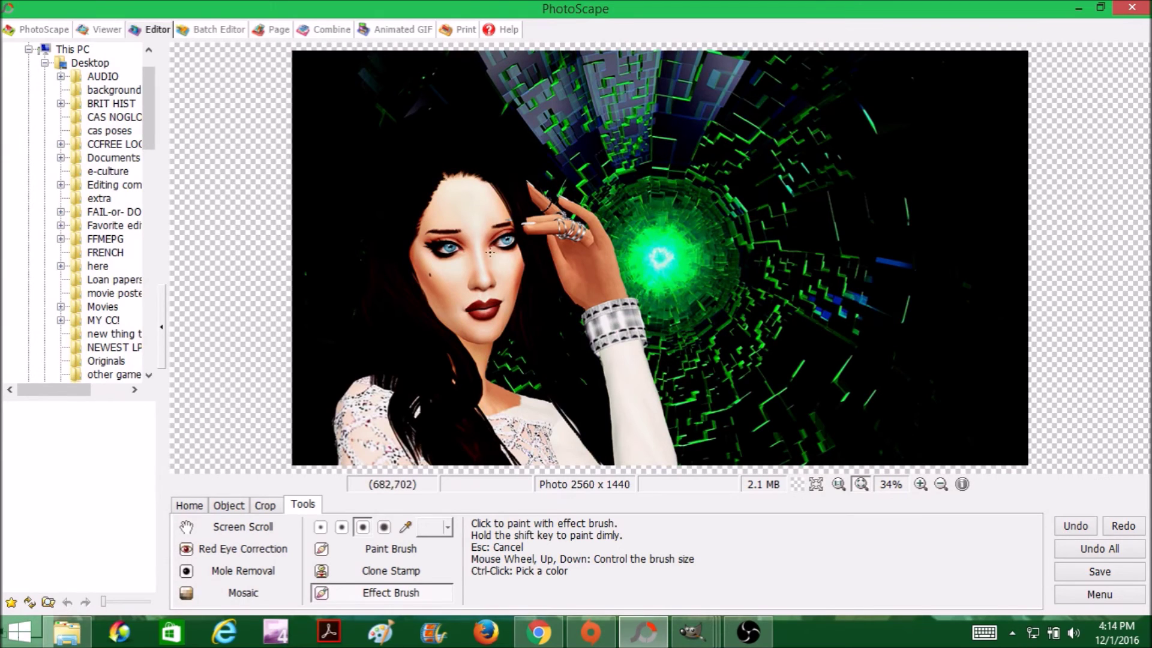
pyautogui.click(626, 244)
pyautogui.moveTo(625, 243); pyautogui.dragTo(670, 273)
pyautogui.hotkey('ctrl', 'z')
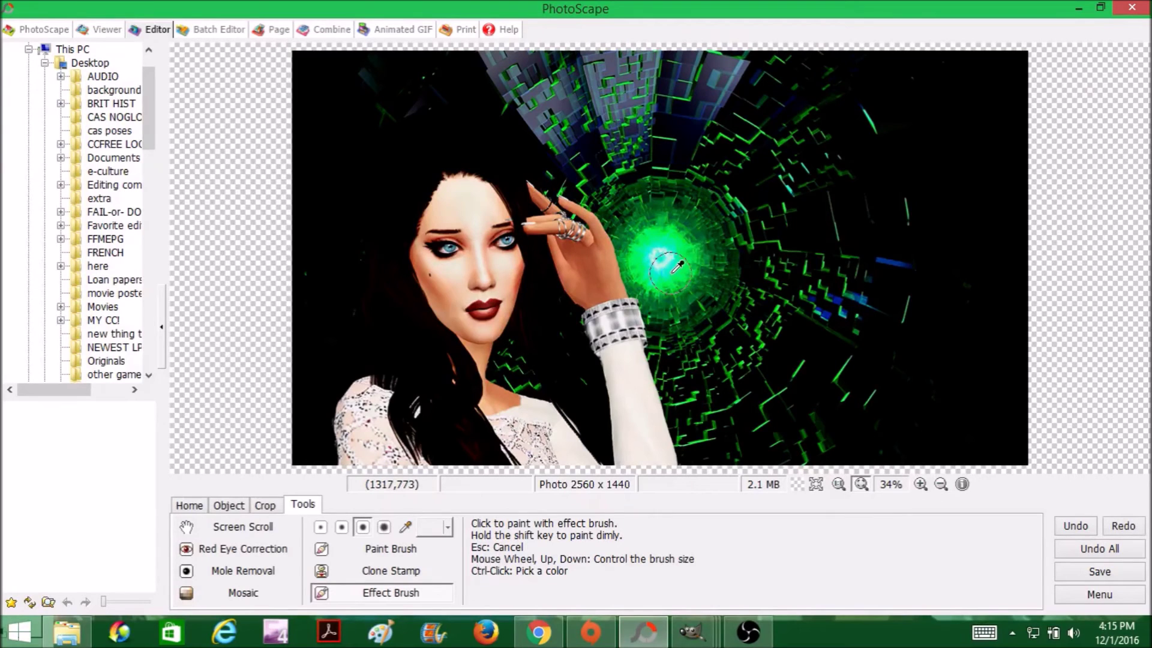
# Step: Try the Grayscale effect brush across the portrait's face, hand and the green glow, and undo the strokes
pyautogui.click(373, 595)
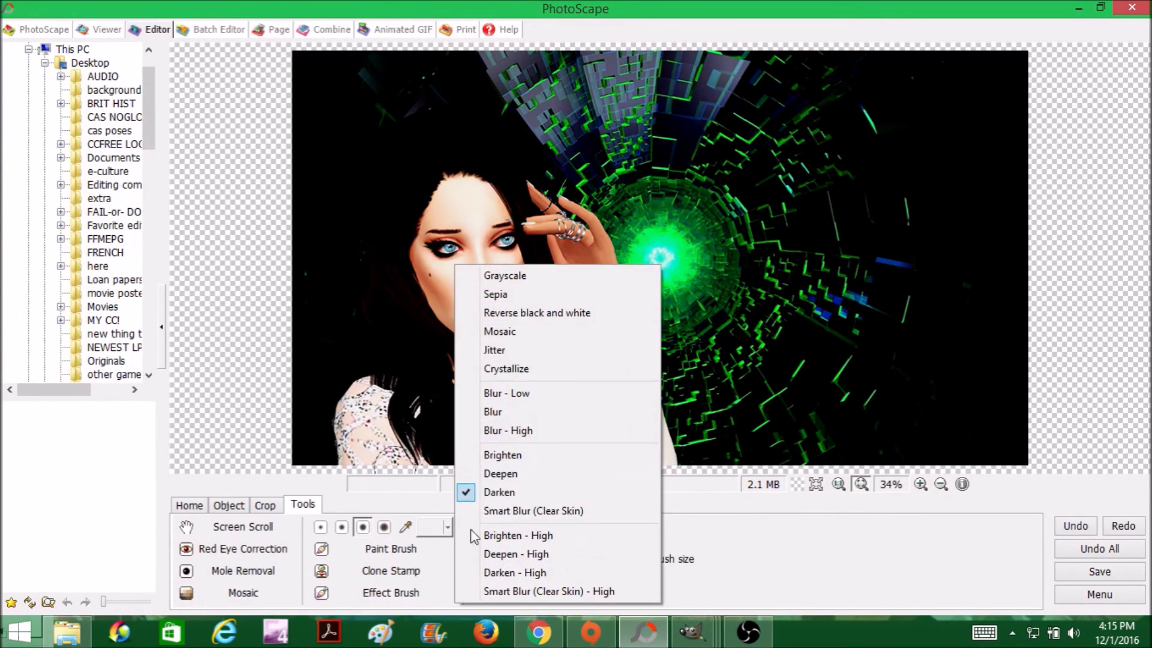
pyautogui.click(548, 278)
pyautogui.moveTo(402, 258); pyautogui.dragTo(623, 232)
pyautogui.moveTo(637, 277); pyautogui.dragTo(439, 259)
pyautogui.moveTo(502, 314)
pyautogui.mouseDown()
pyautogui.moveTo(432, 255)
pyautogui.moveTo(497, 347)
pyautogui.moveTo(433, 274)
pyautogui.moveTo(518, 307)
pyautogui.moveTo(474, 247)
pyautogui.mouseUp()
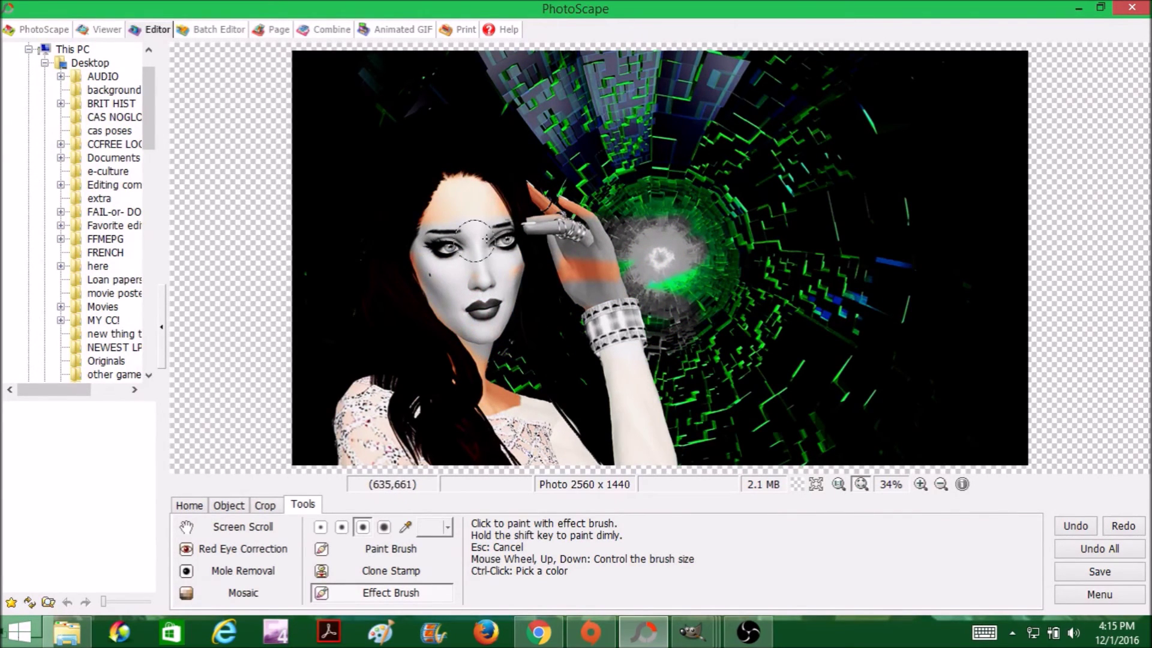
pyautogui.hotkey('ctrl', 'z')
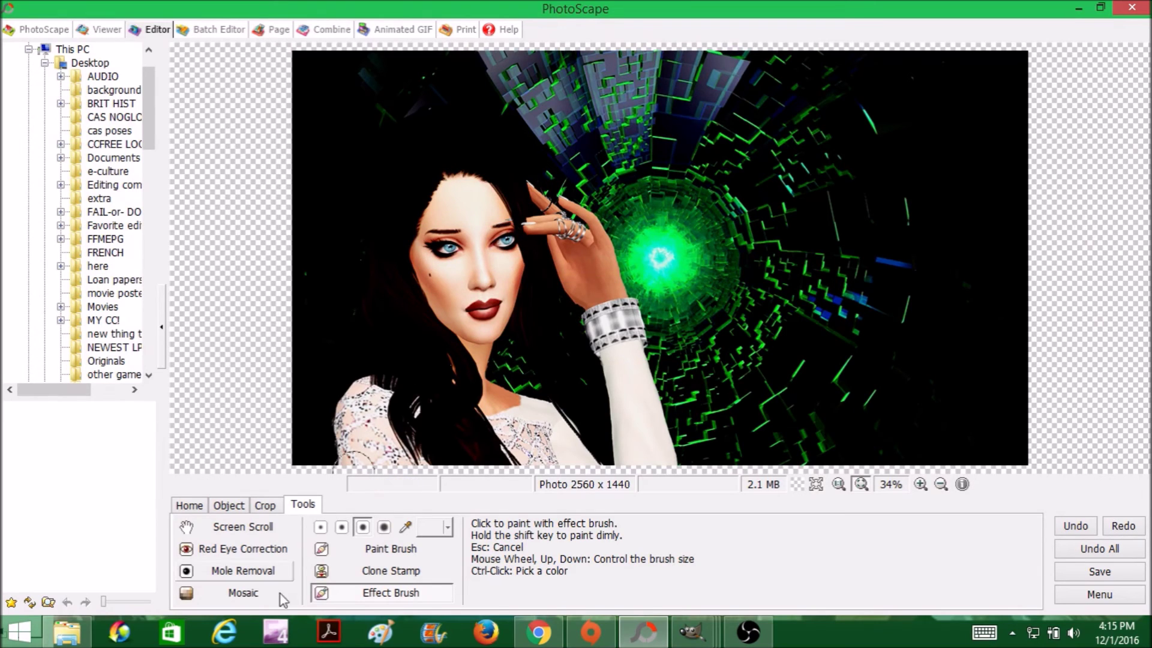
# Step: Dab the centre of the green glow with the Brighten effect brush
pyautogui.click(386, 595)
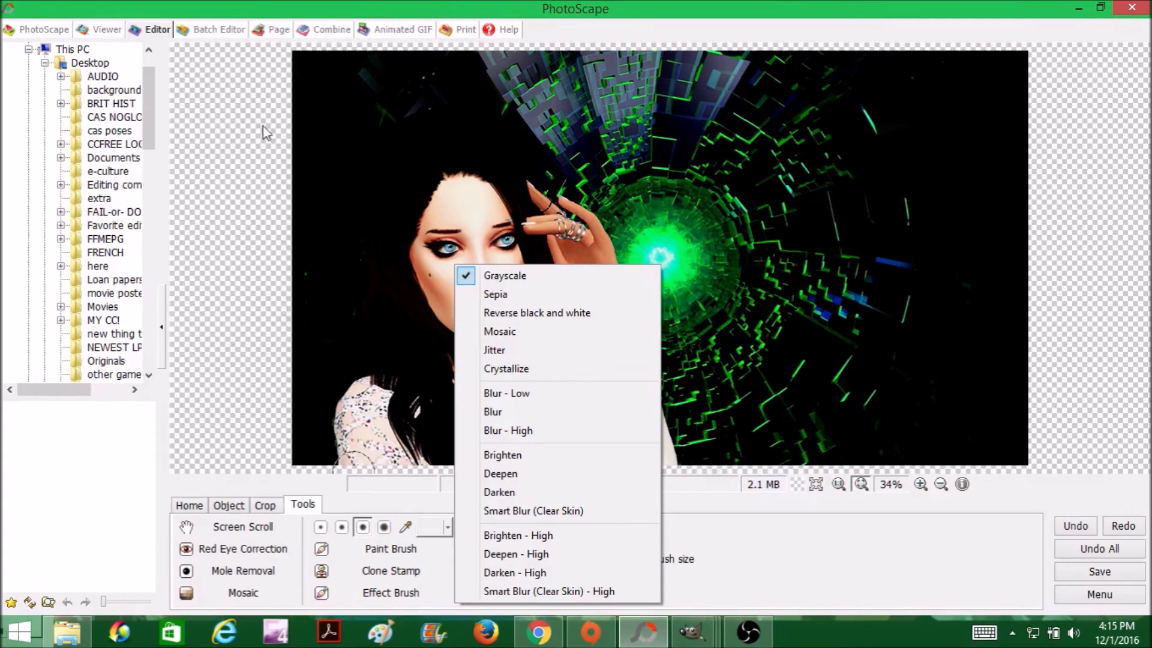
pyautogui.click(230, 131)
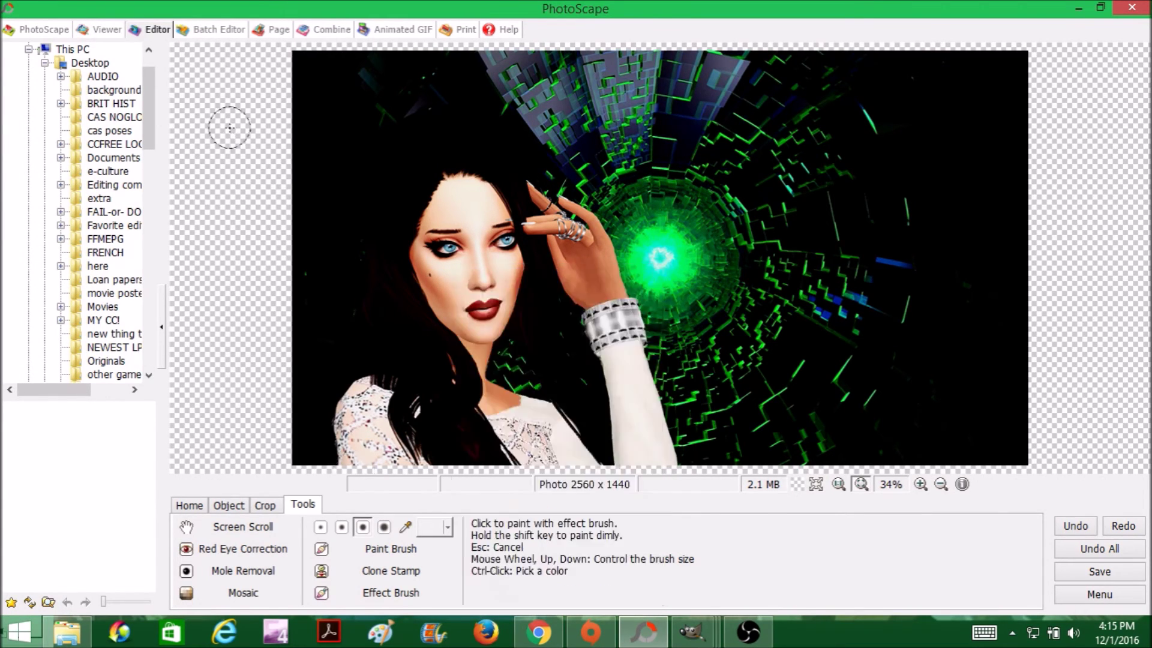
pyautogui.click(384, 592)
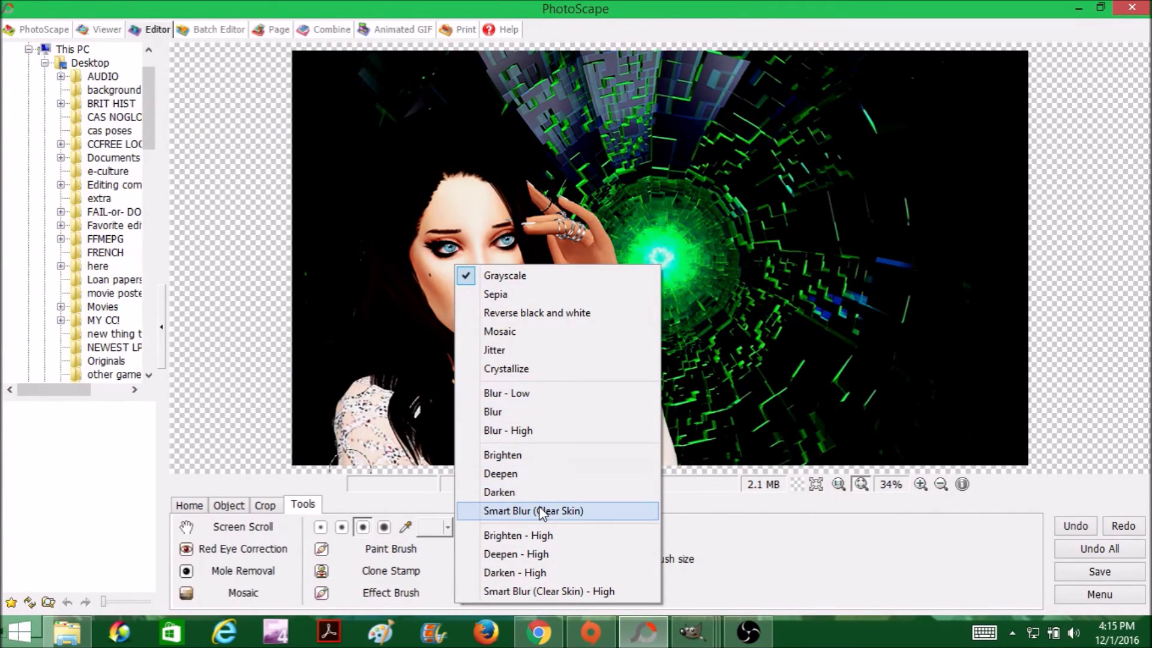
pyautogui.click(530, 456)
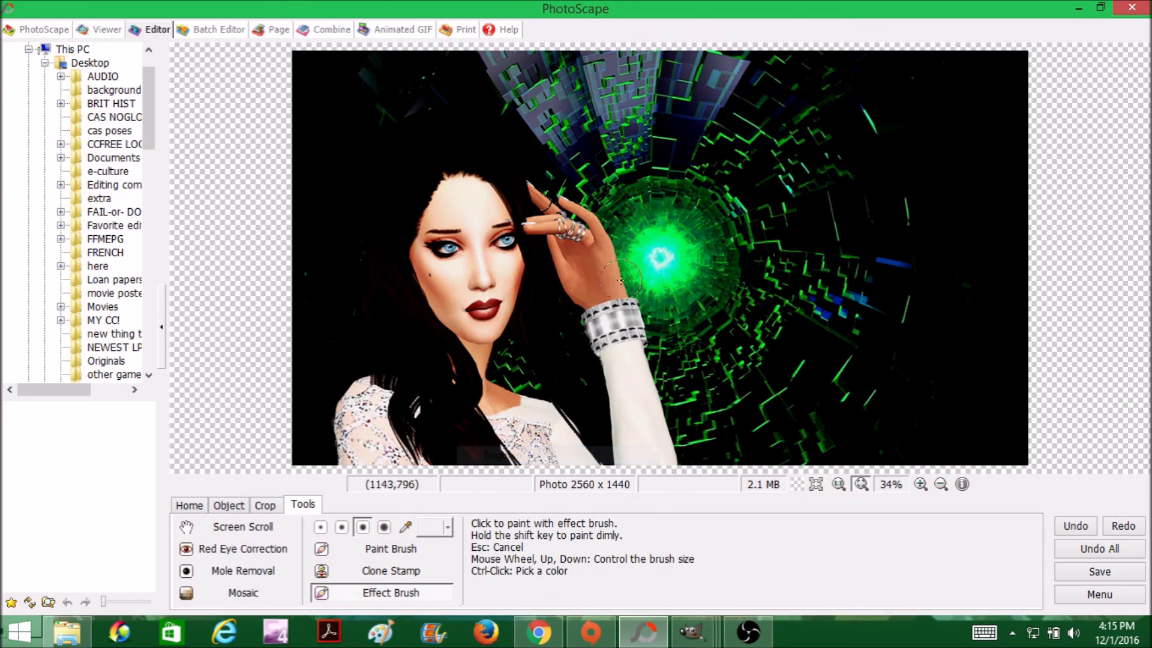
pyautogui.click(646, 252)
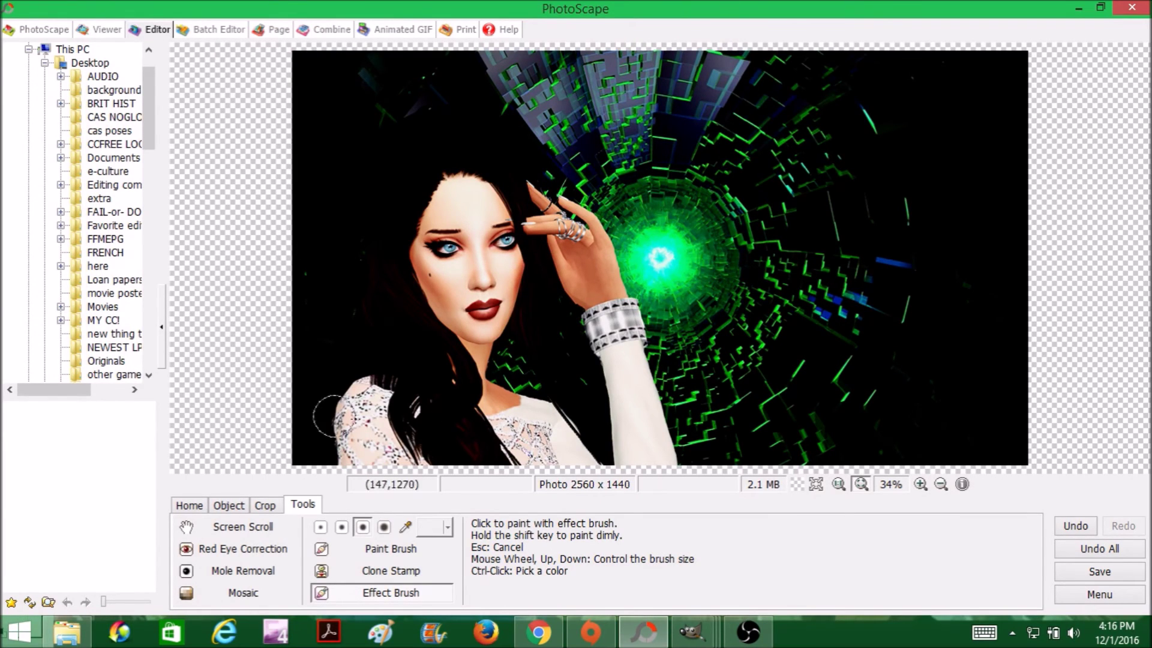
# Step: Choose the smallest brush size and save the edited photo over Basicedit howtosims 4.jpg at 100% JPEG quality
pyautogui.click(322, 528)
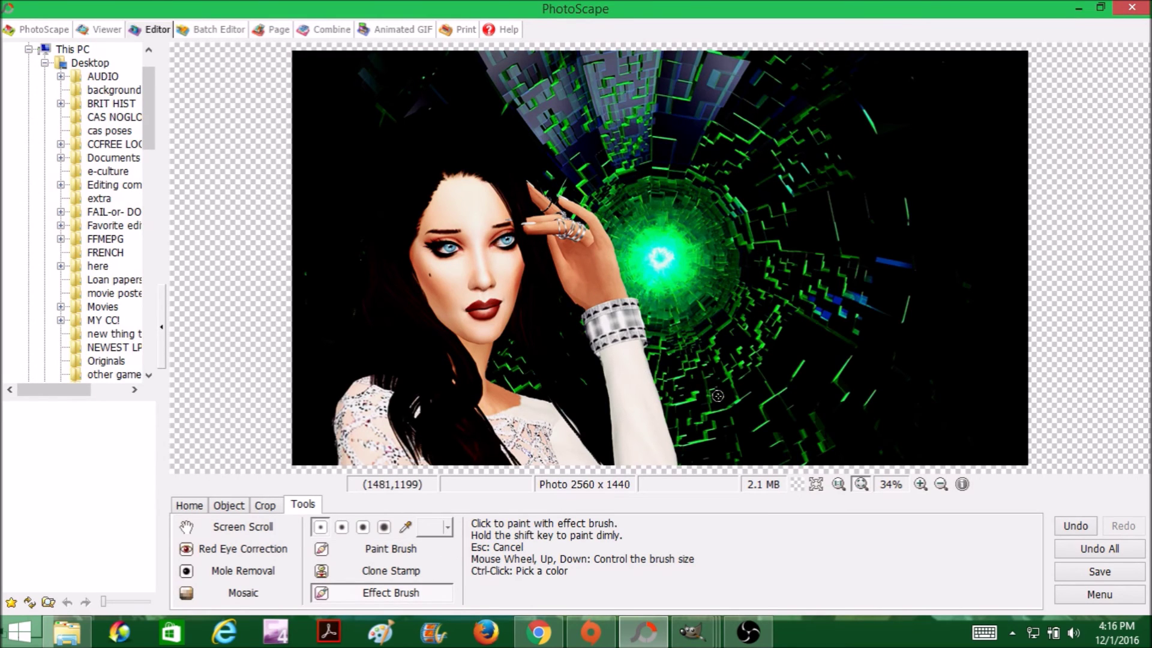
pyautogui.click(1096, 573)
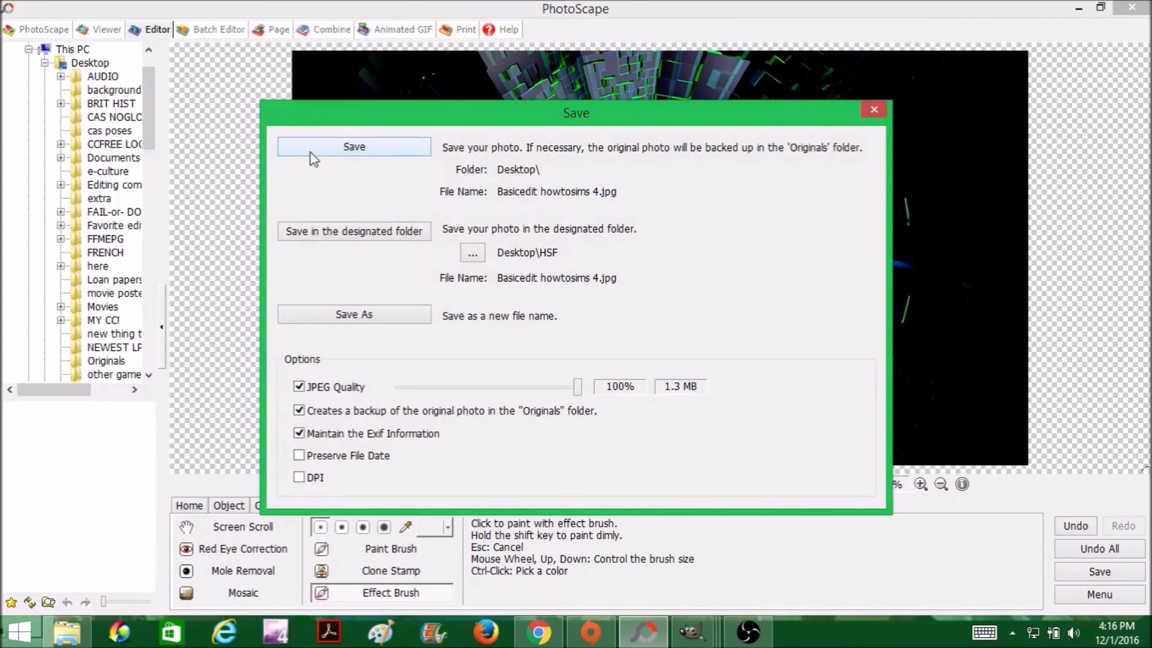
pyautogui.click(310, 150)
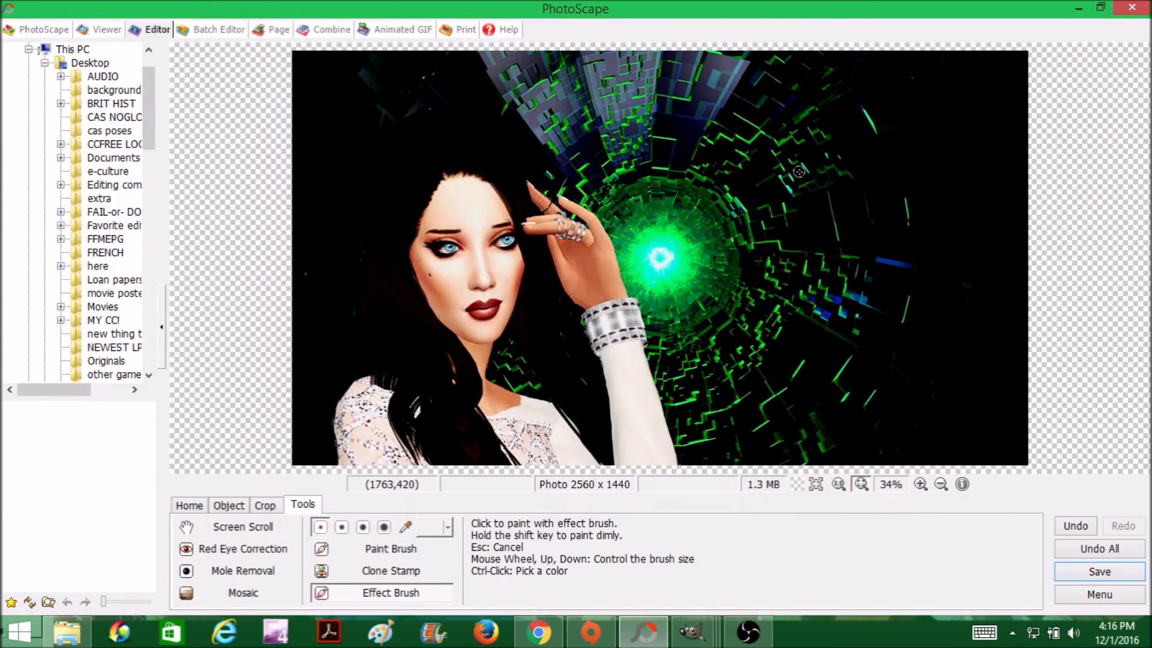